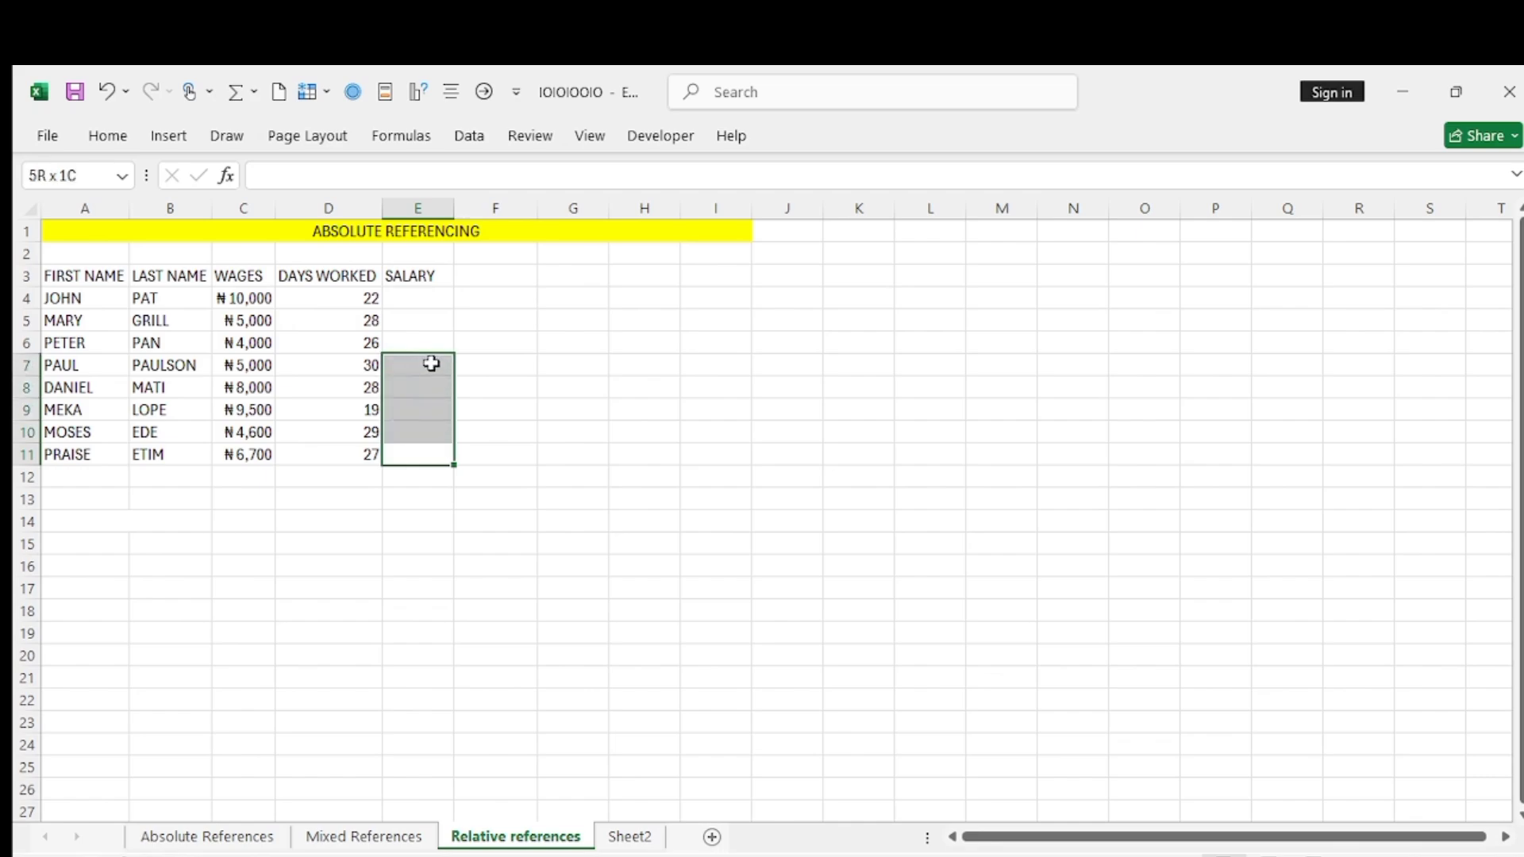
Step: Enter the formula =C4*D4 in cell E4 to calculate the first employee's salary from wages and days worked
left_click(436, 300)
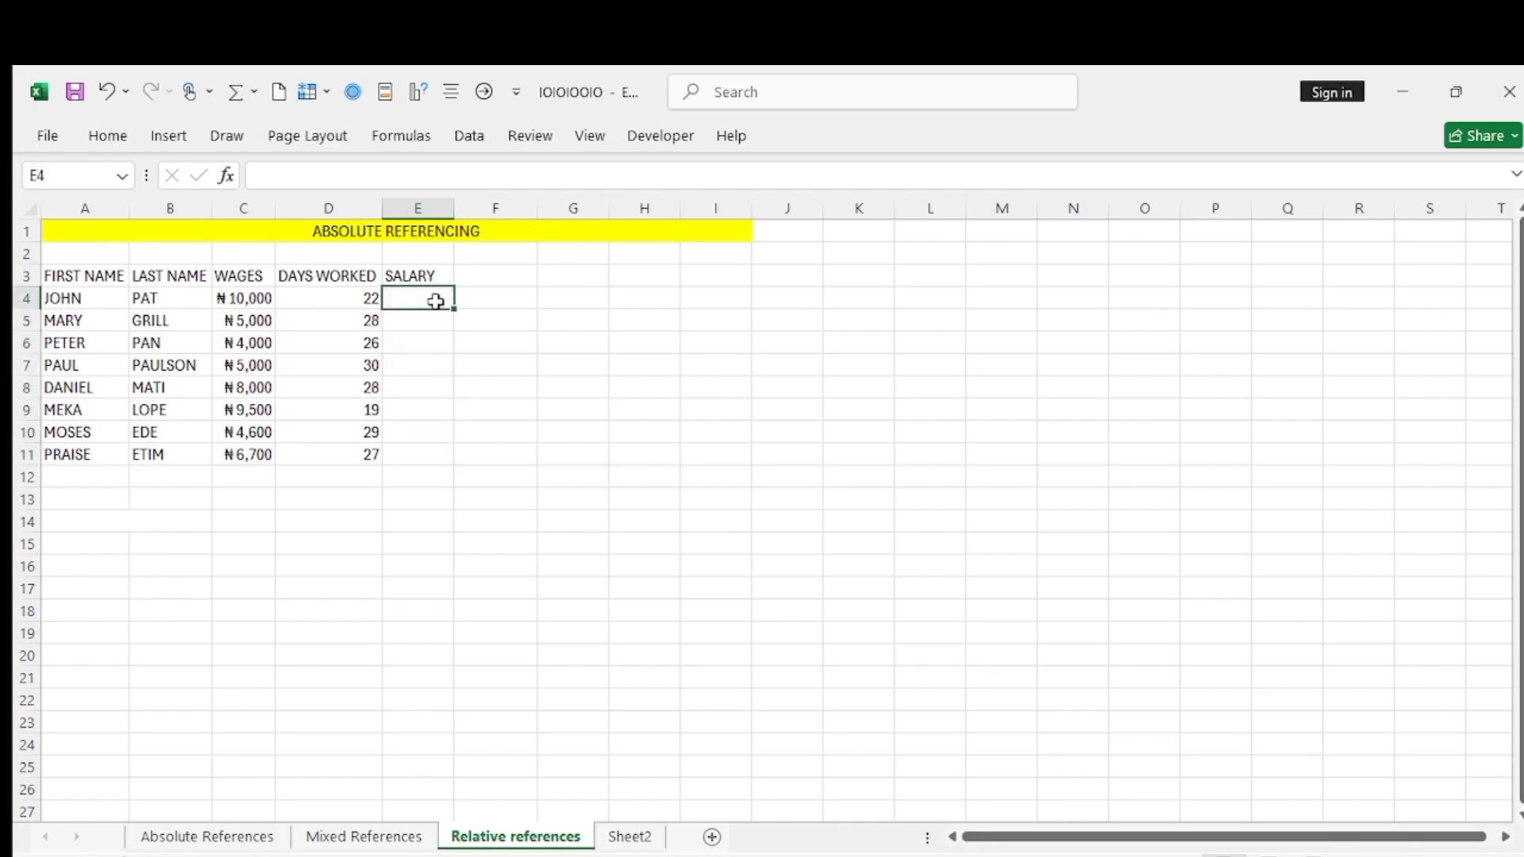
type("=")
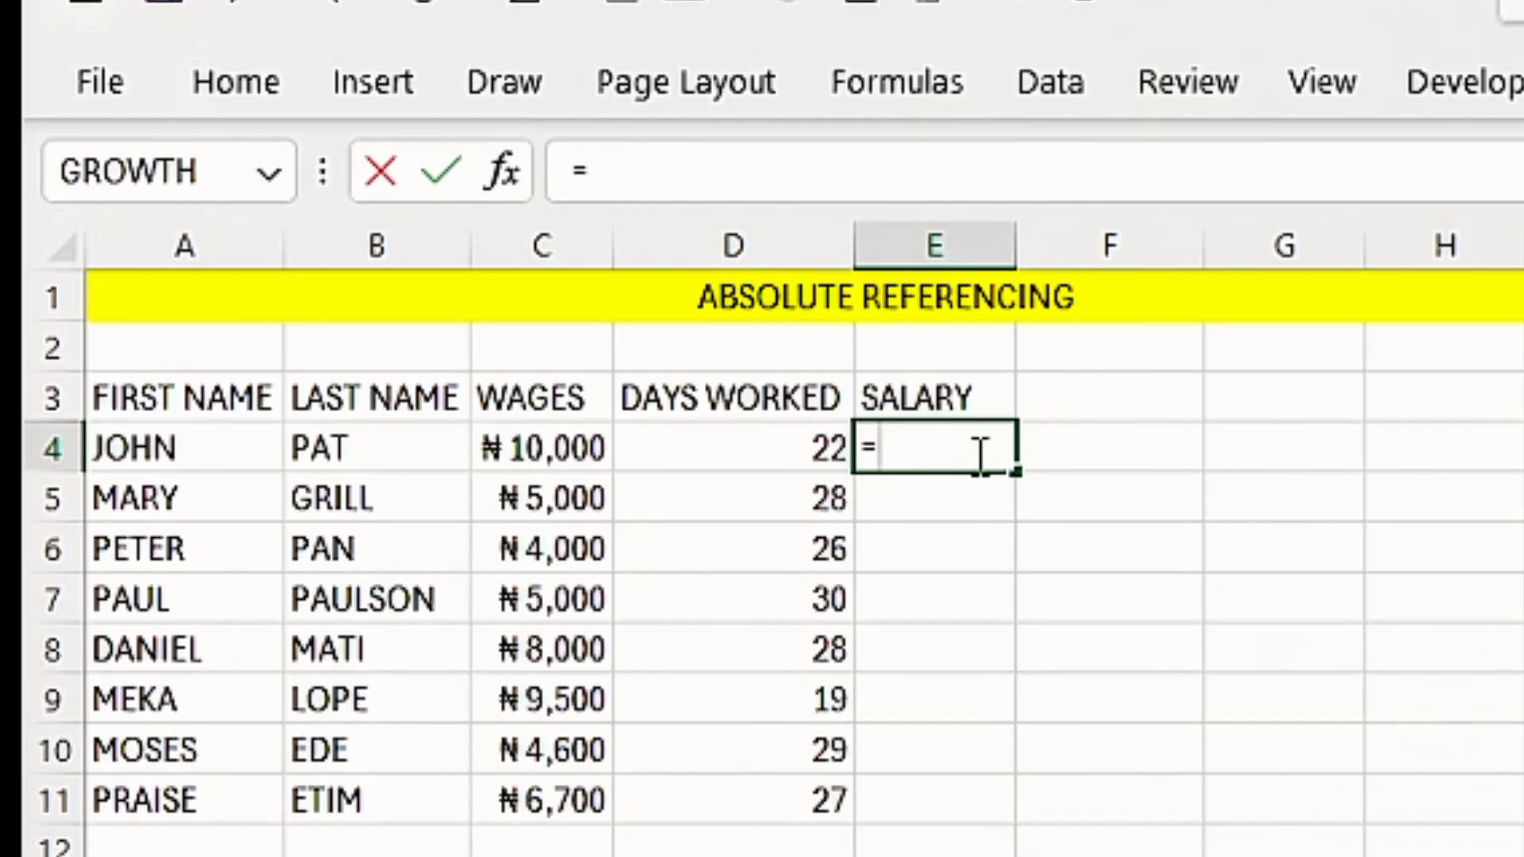
type("C4")
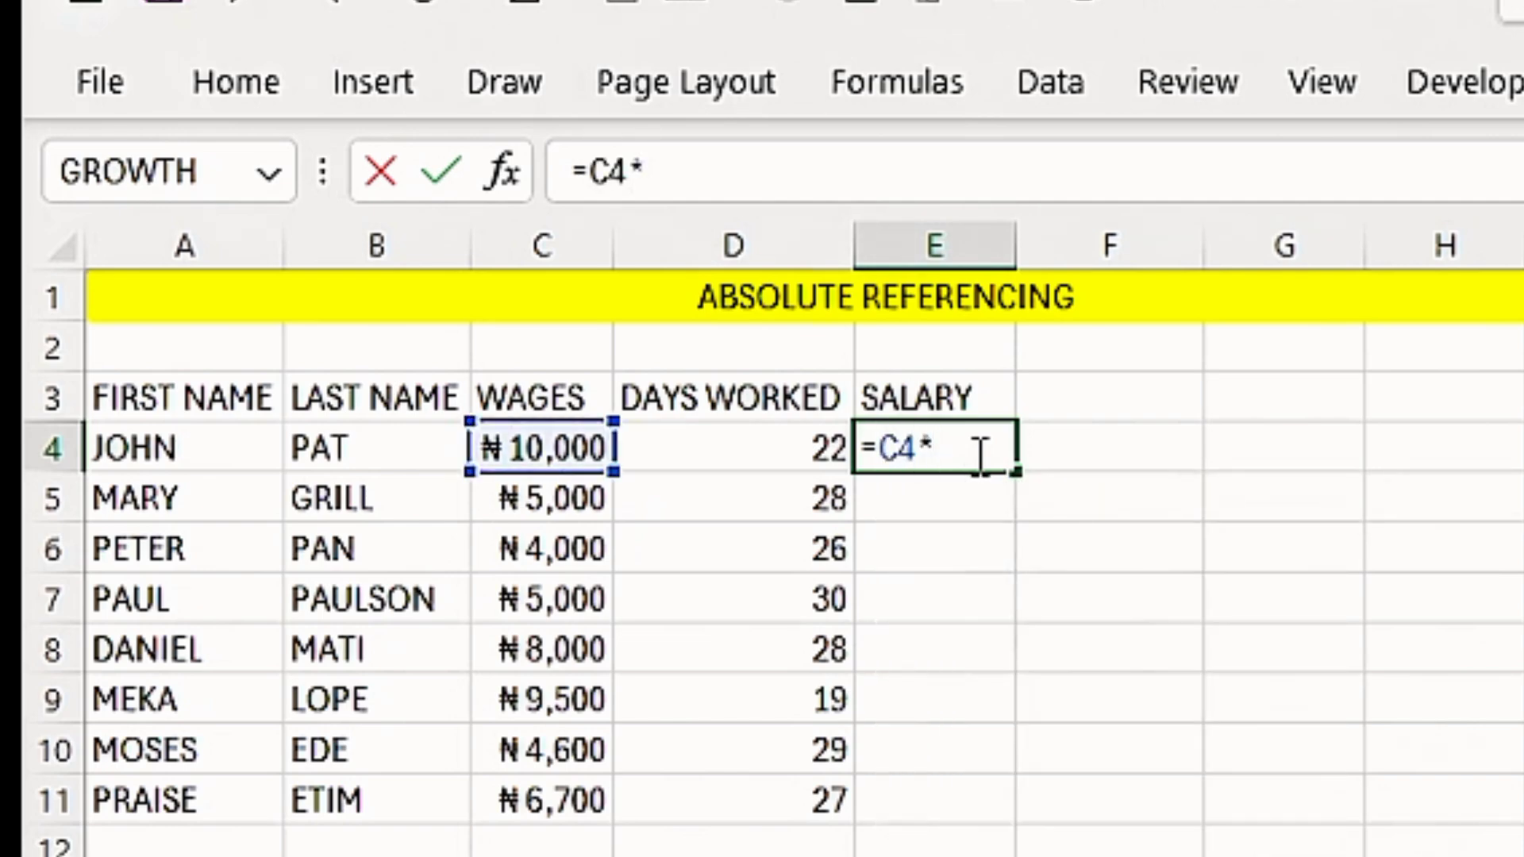
type("*")
left_click(766, 446)
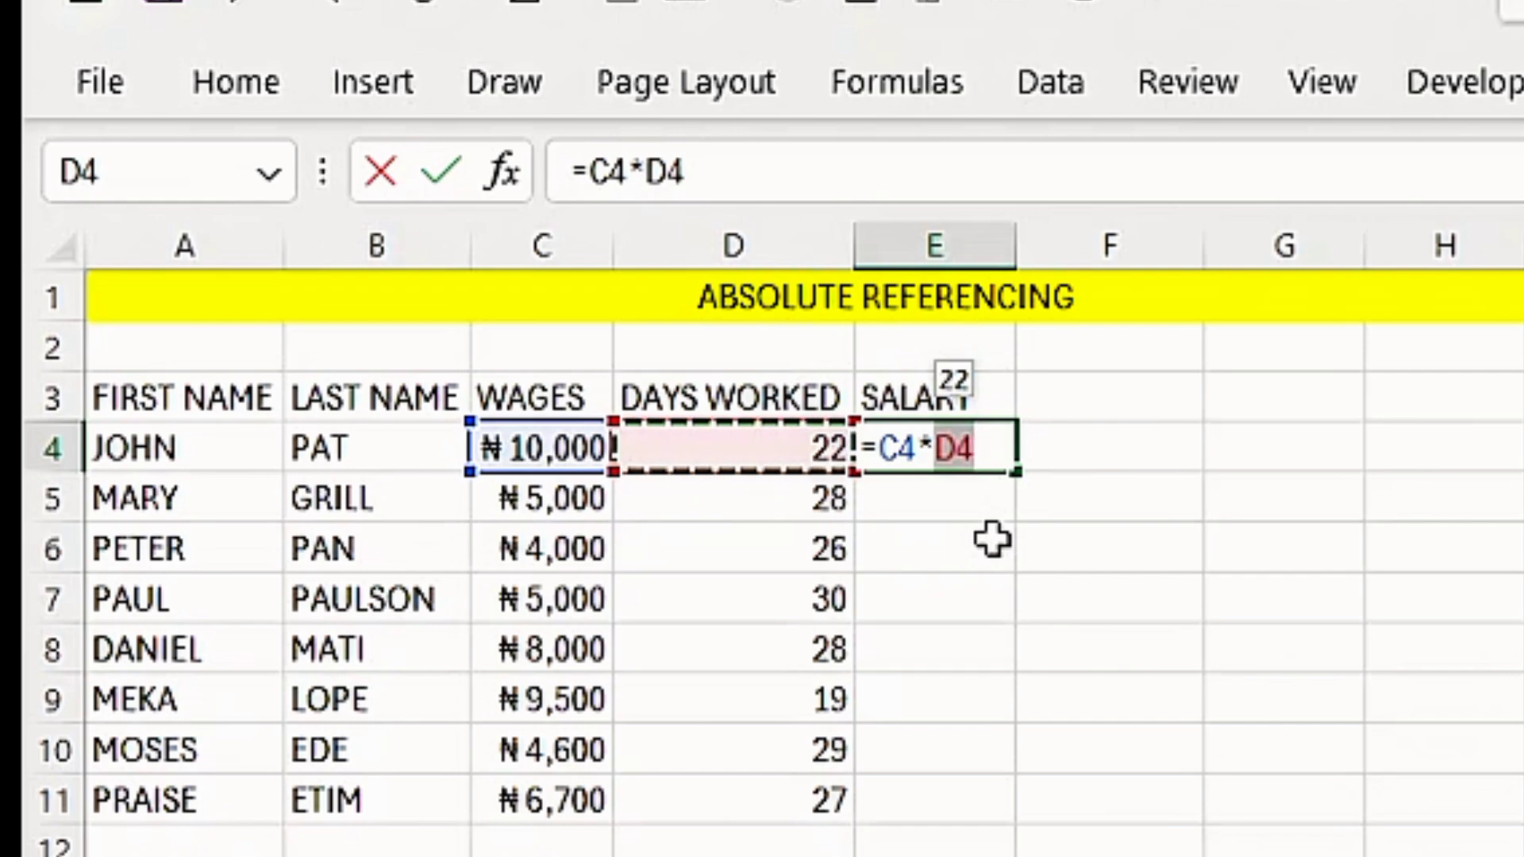
key("Return")
Step: Fill the salary formula from E4 down through E11
left_click(958, 449)
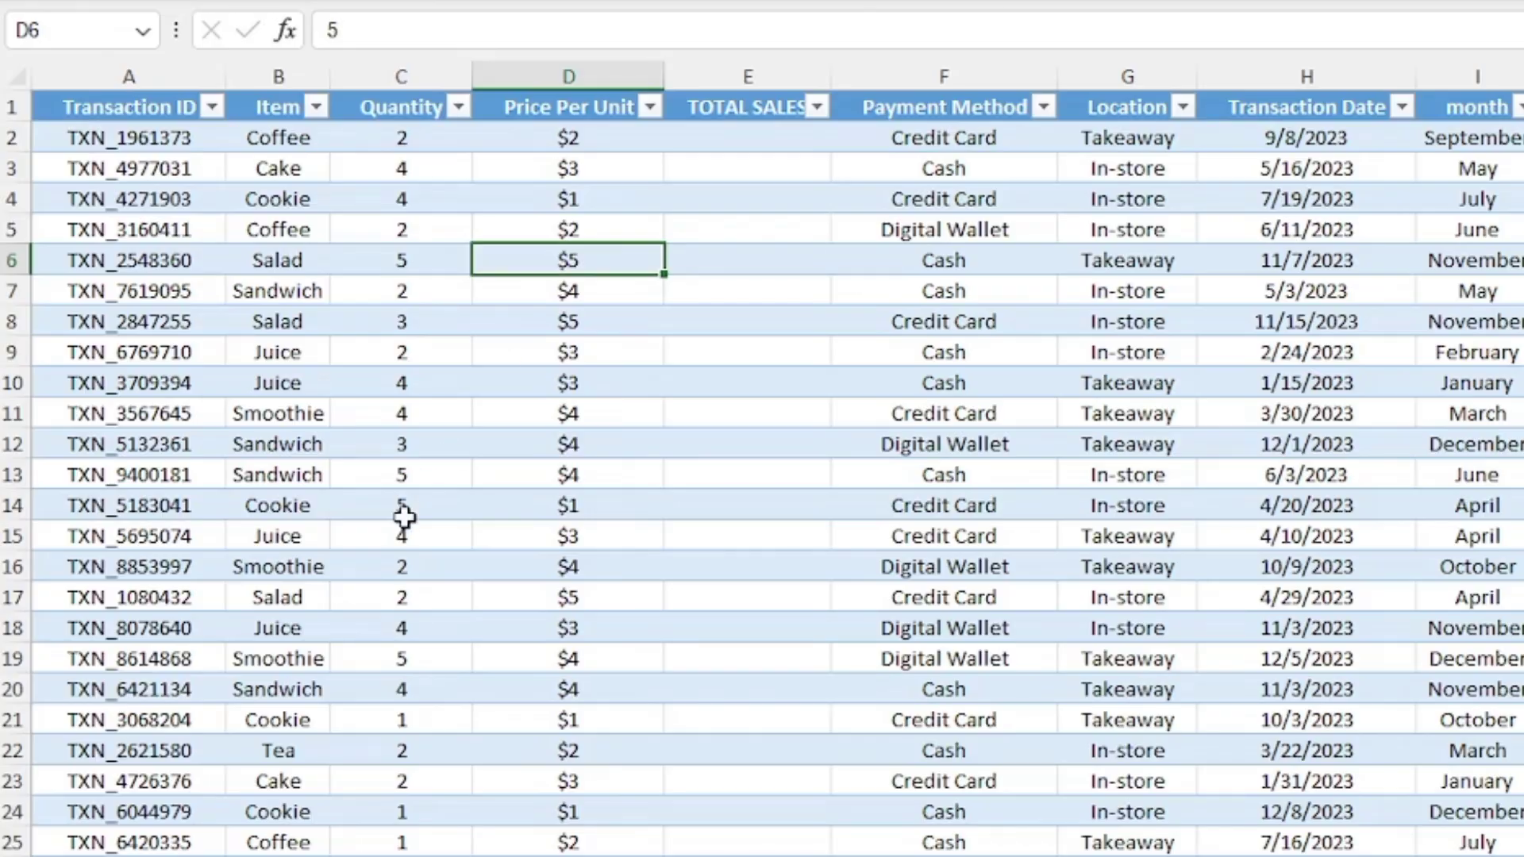
scroll(405, 517, "down", 20)
scroll(405, 517, "down", 20)
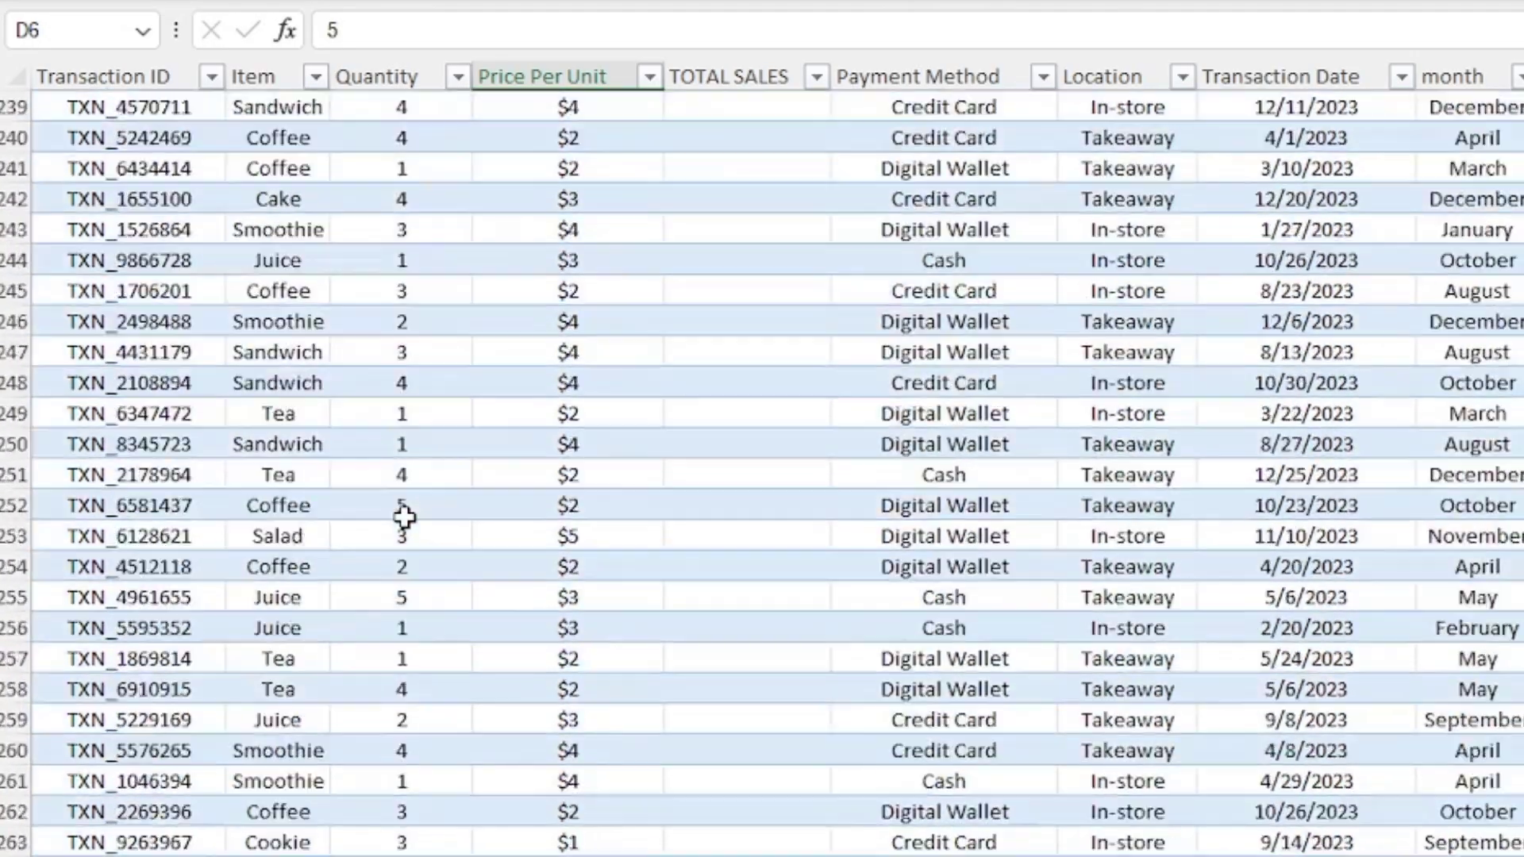
scroll(405, 517, "down", 20)
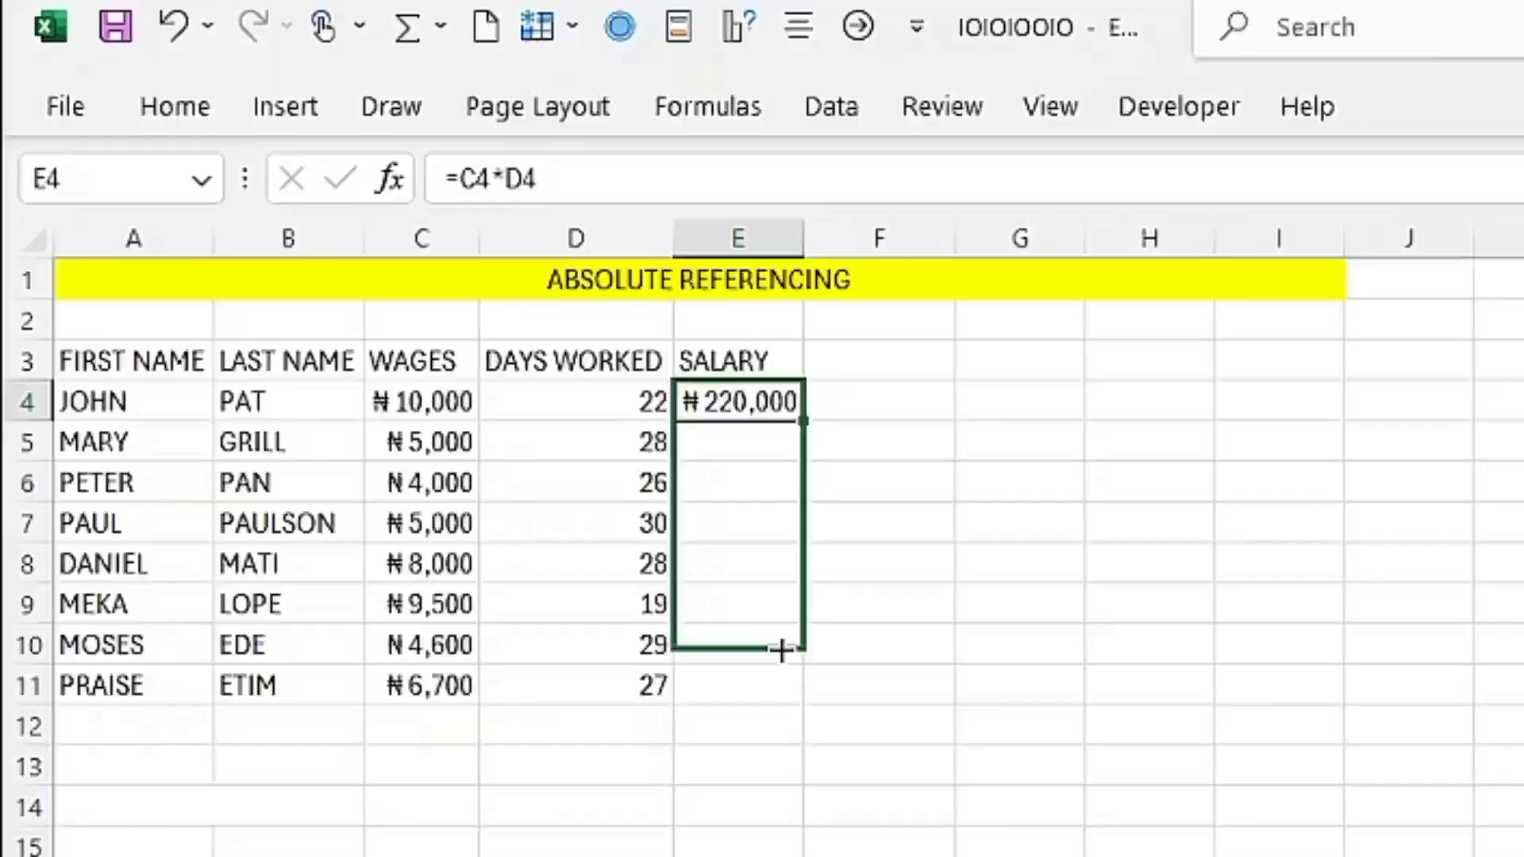
left_click_drag(782, 650, 766, 725)
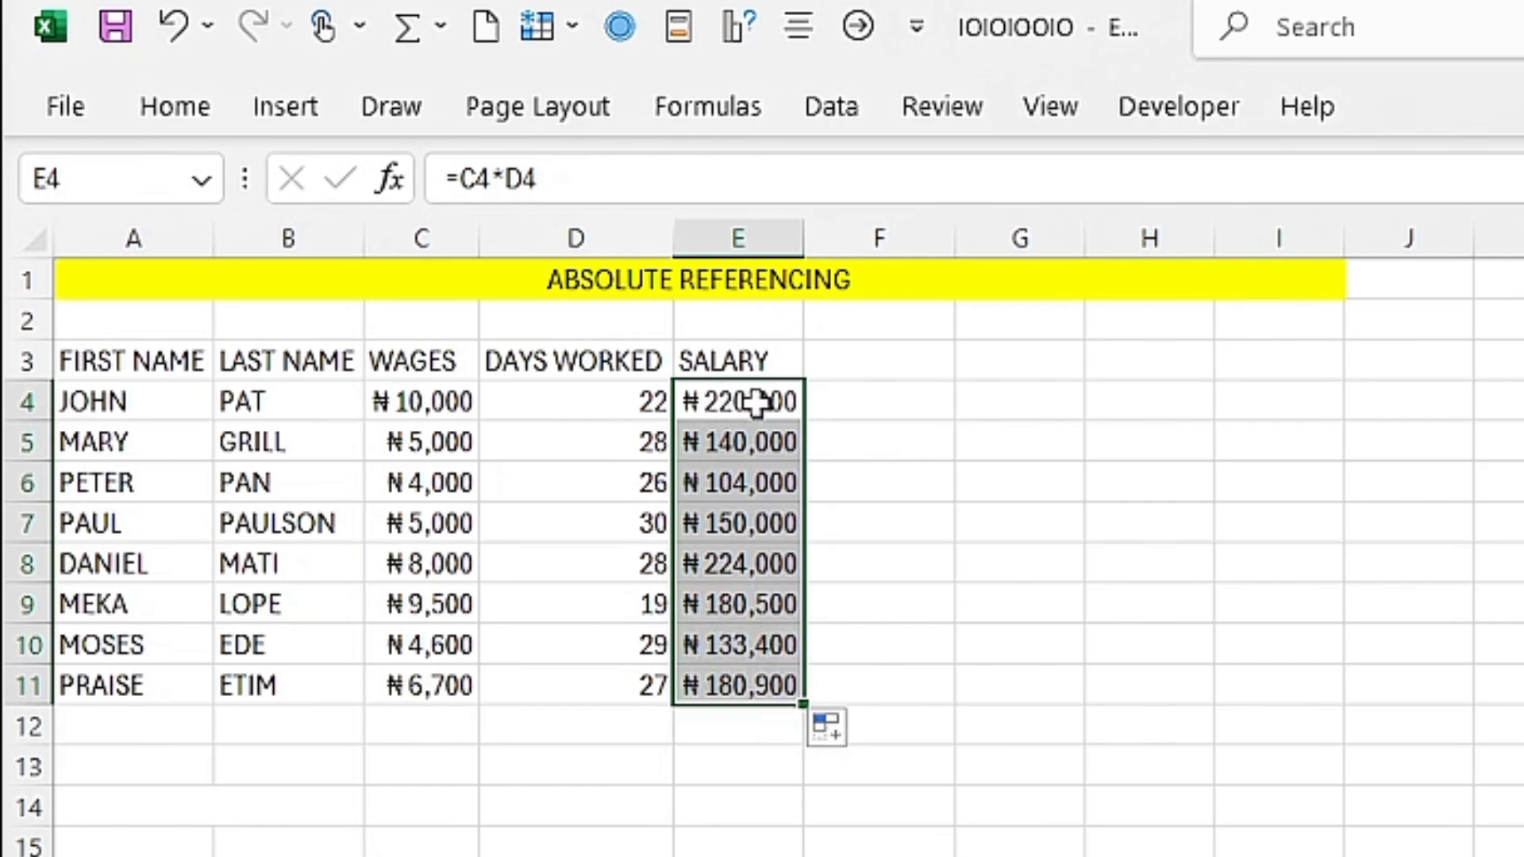
Step: Check the copied salary formula in each cell from E5 to E11
left_click(711, 435)
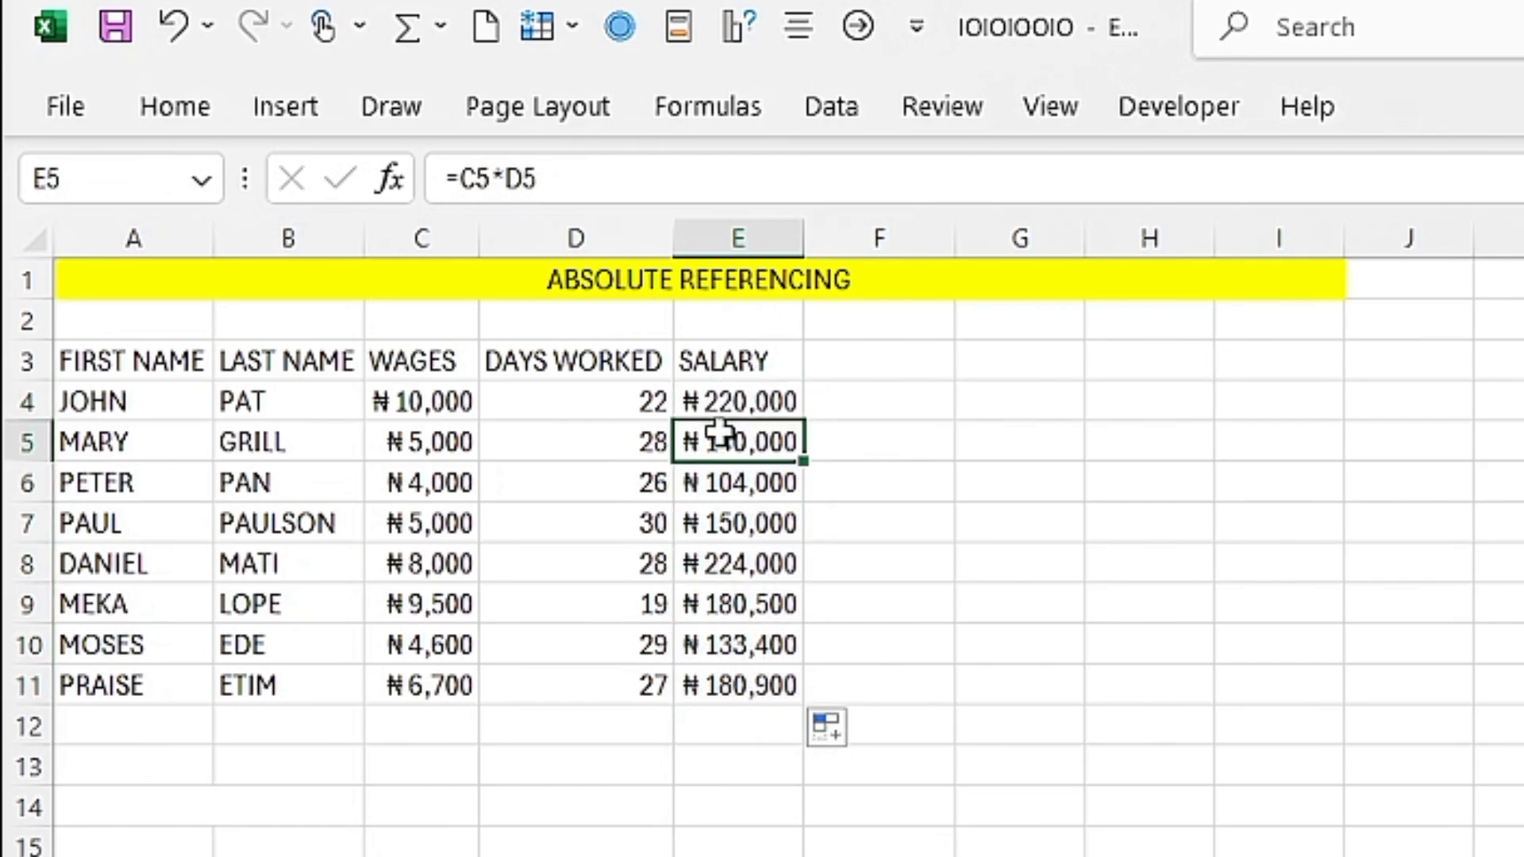
left_click(716, 480)
left_click(701, 523)
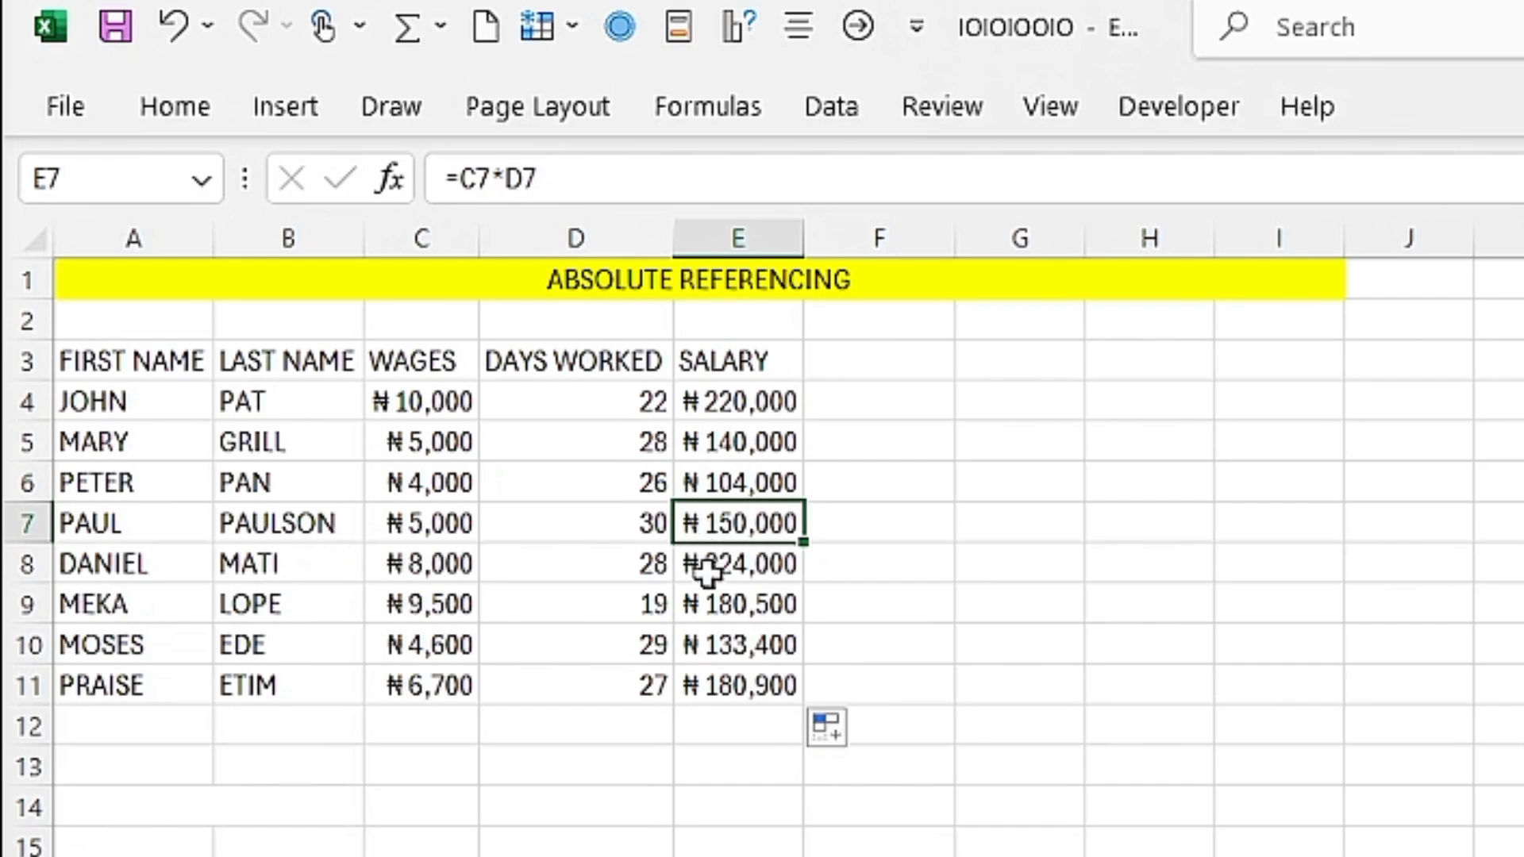
left_click(706, 567)
left_click(706, 609)
left_click(701, 653)
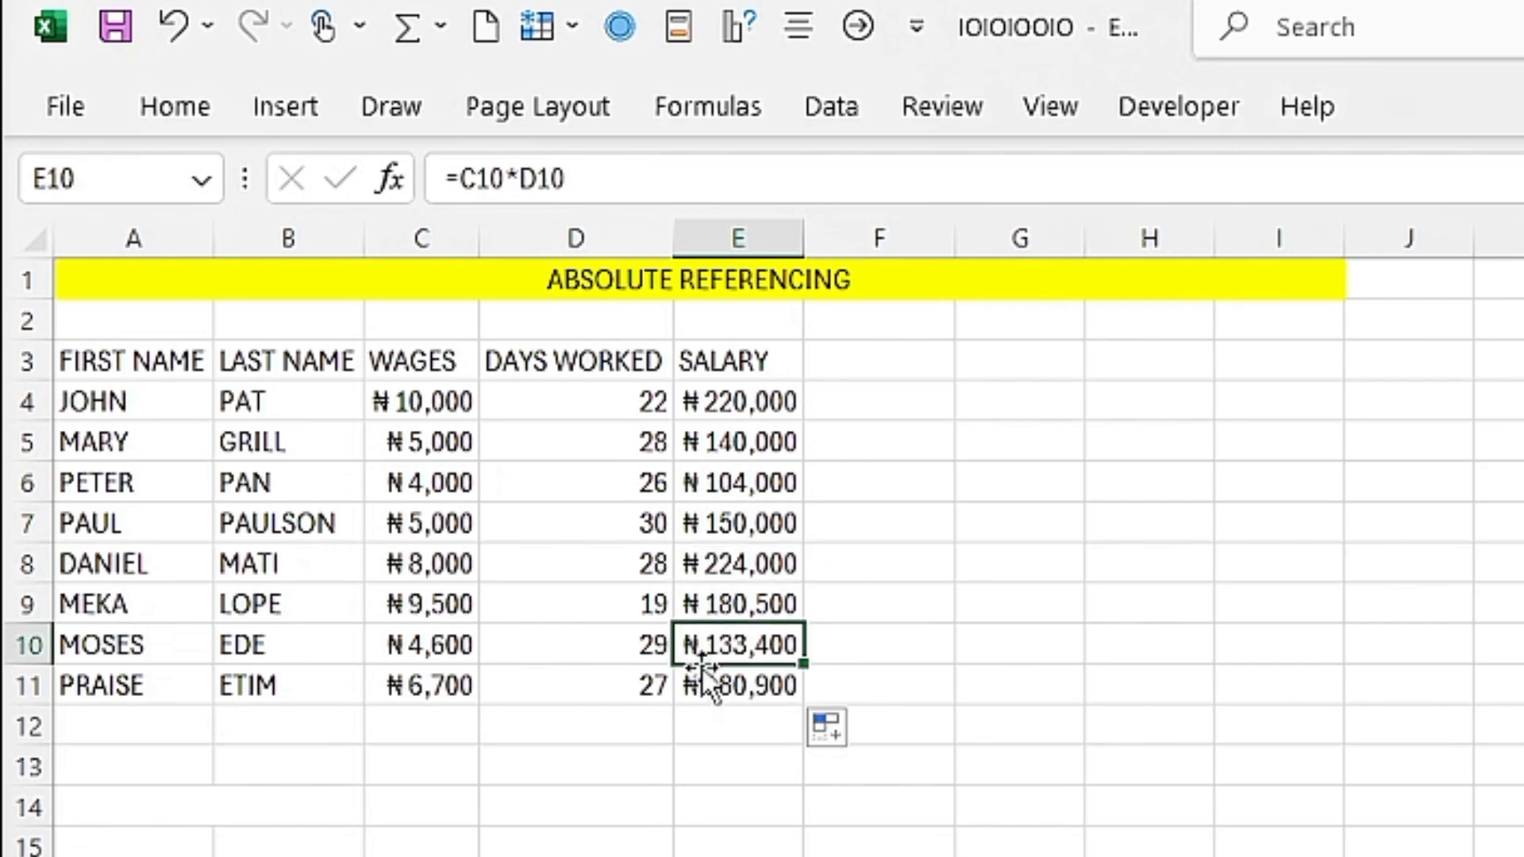
left_click(699, 691)
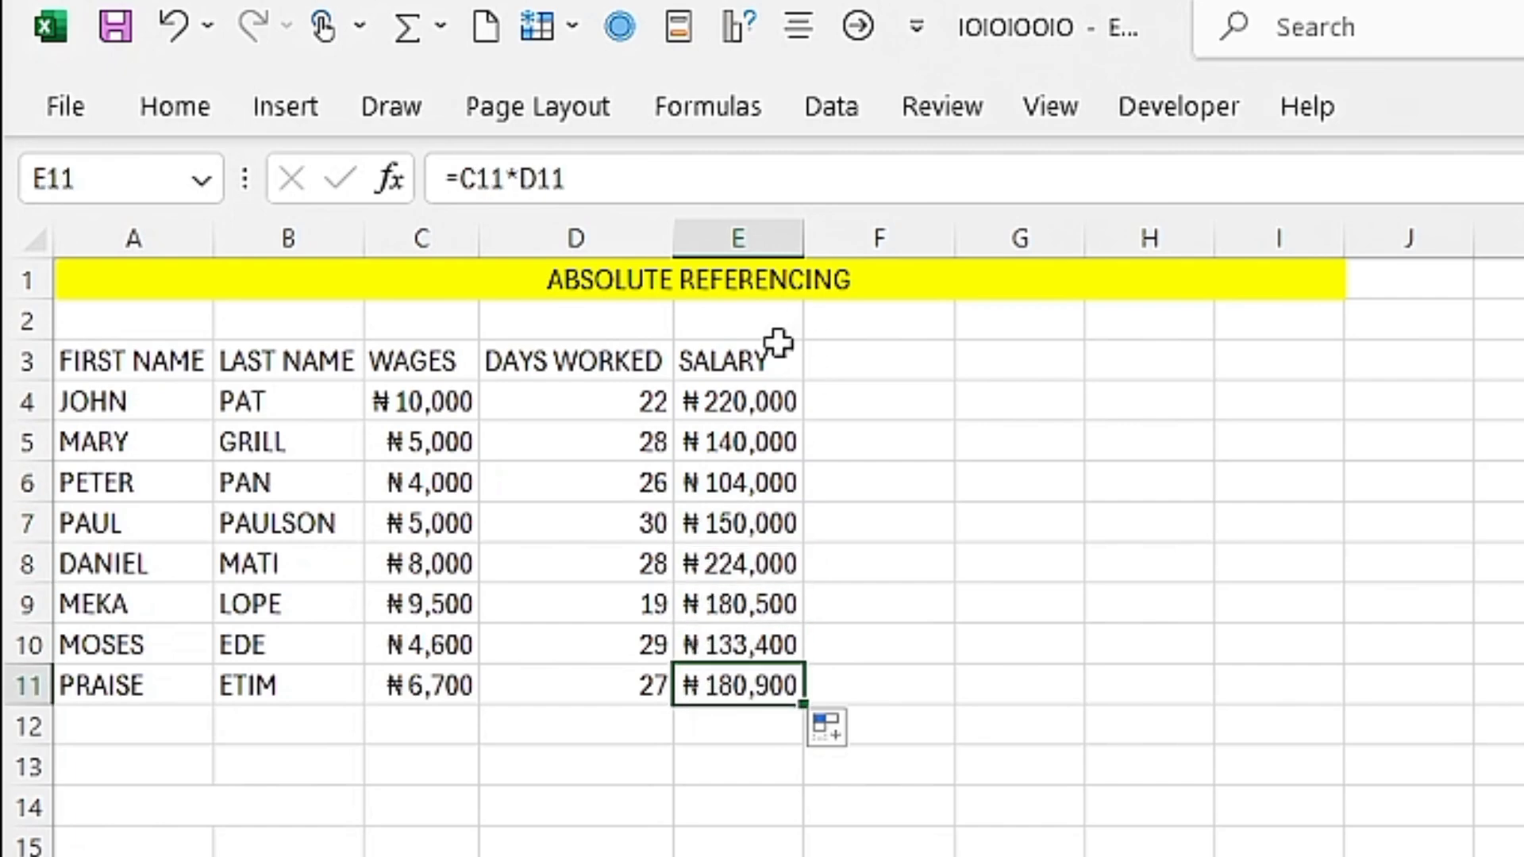
Step: Fill the formula in E4 down the Salary column to E10 again
left_click(728, 406)
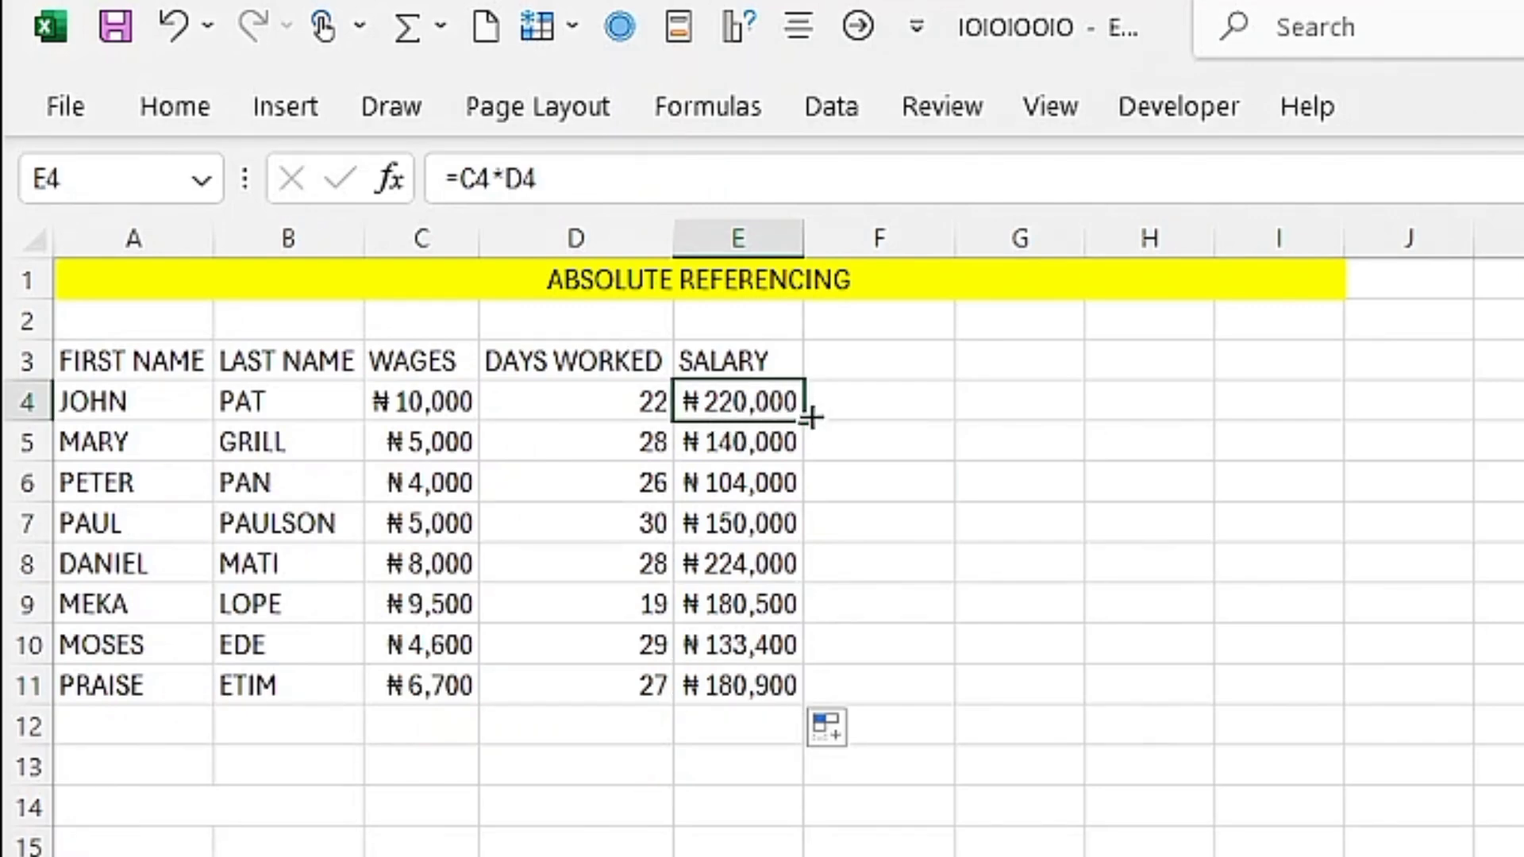
left_click_drag(811, 419, 788, 657)
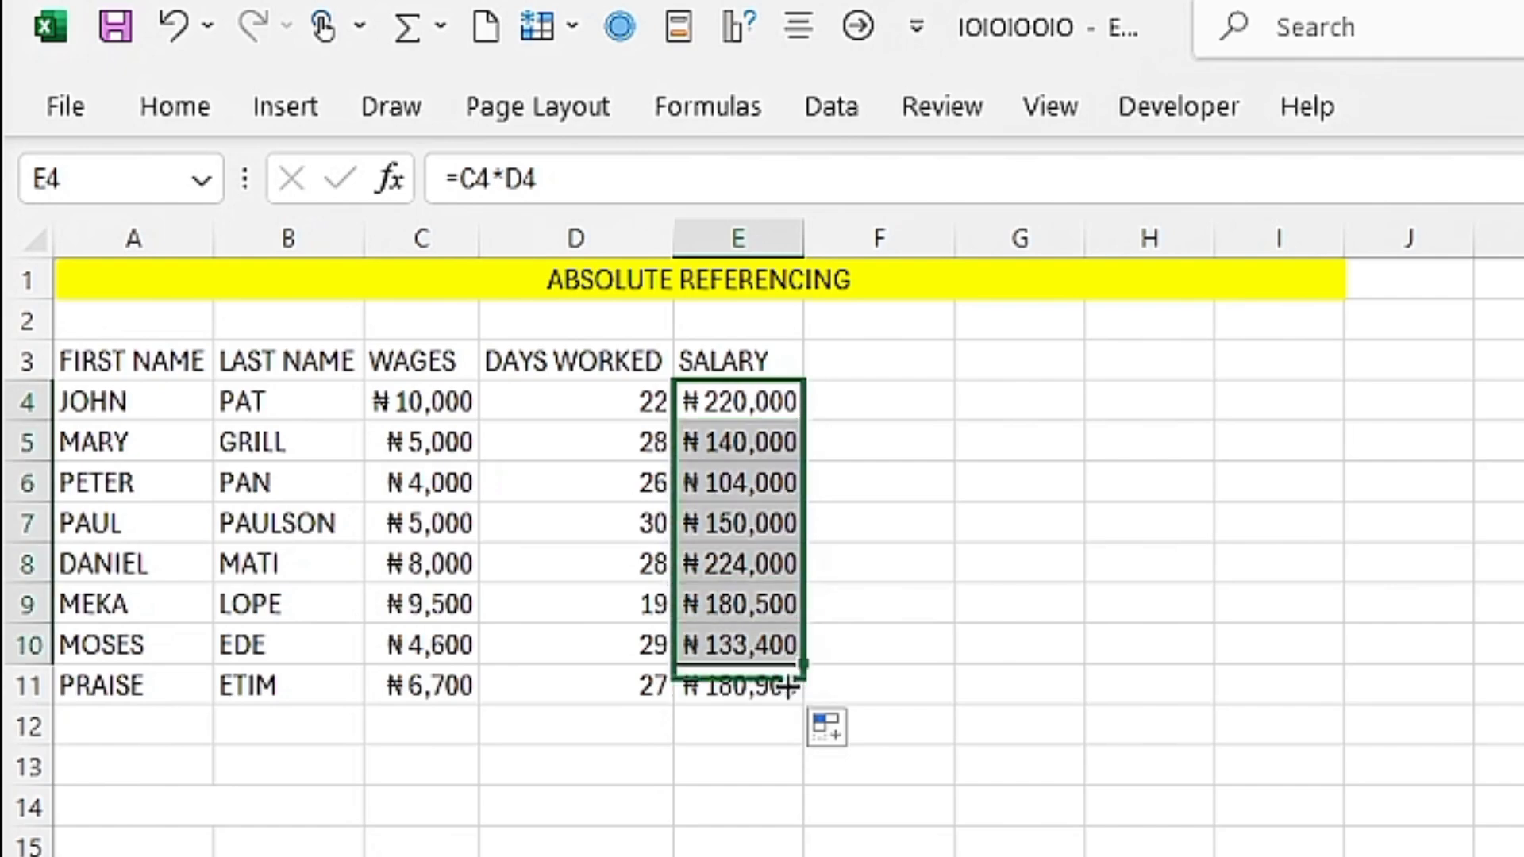
Step: Compare the formulas in E4 through E7 to see how their row references change down the column
left_click(738, 442)
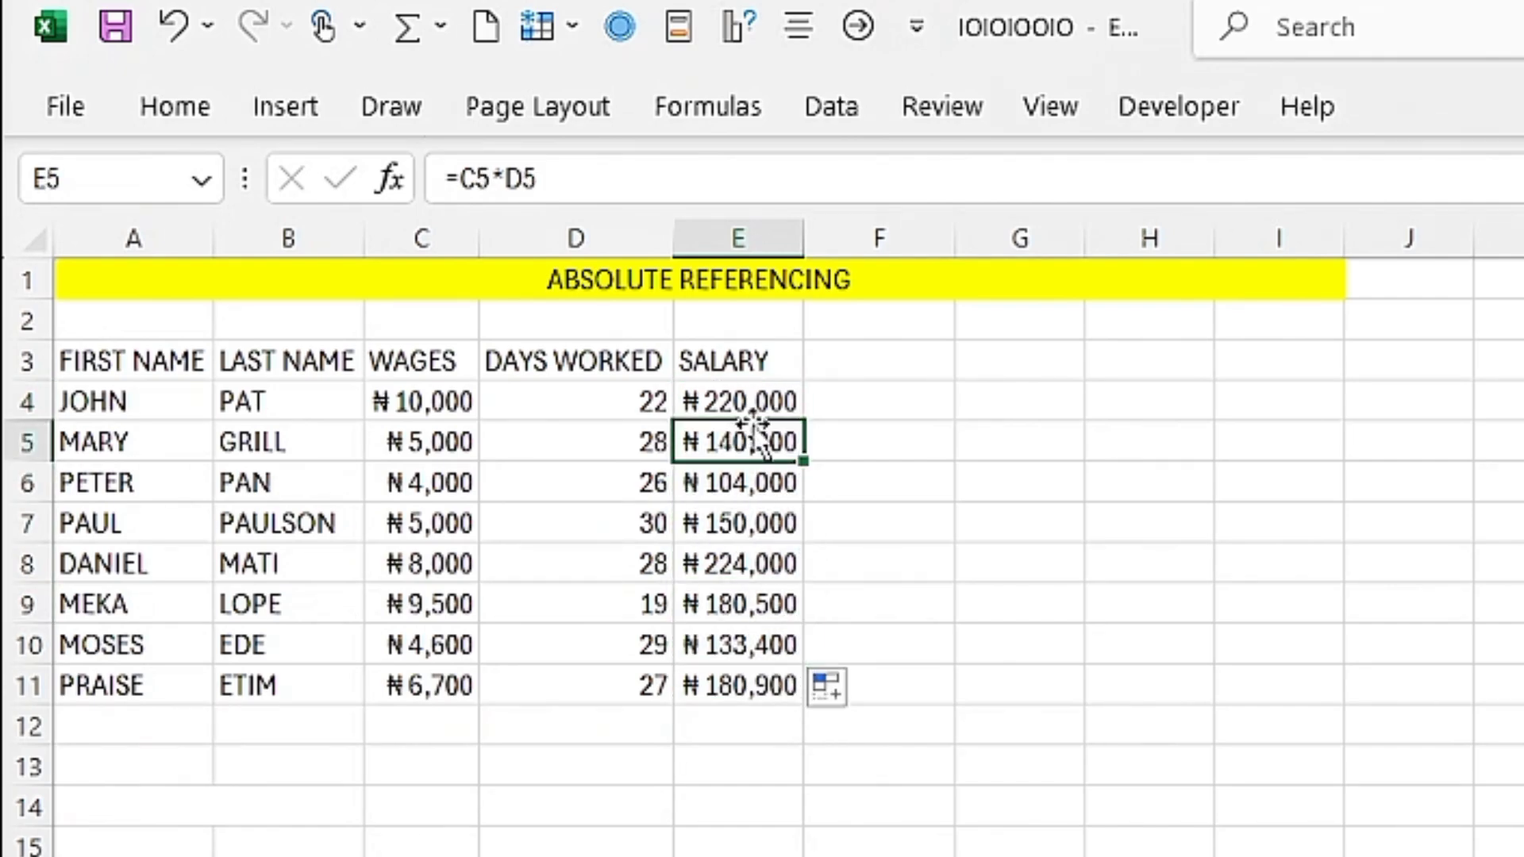
left_click(768, 400)
left_click(732, 437)
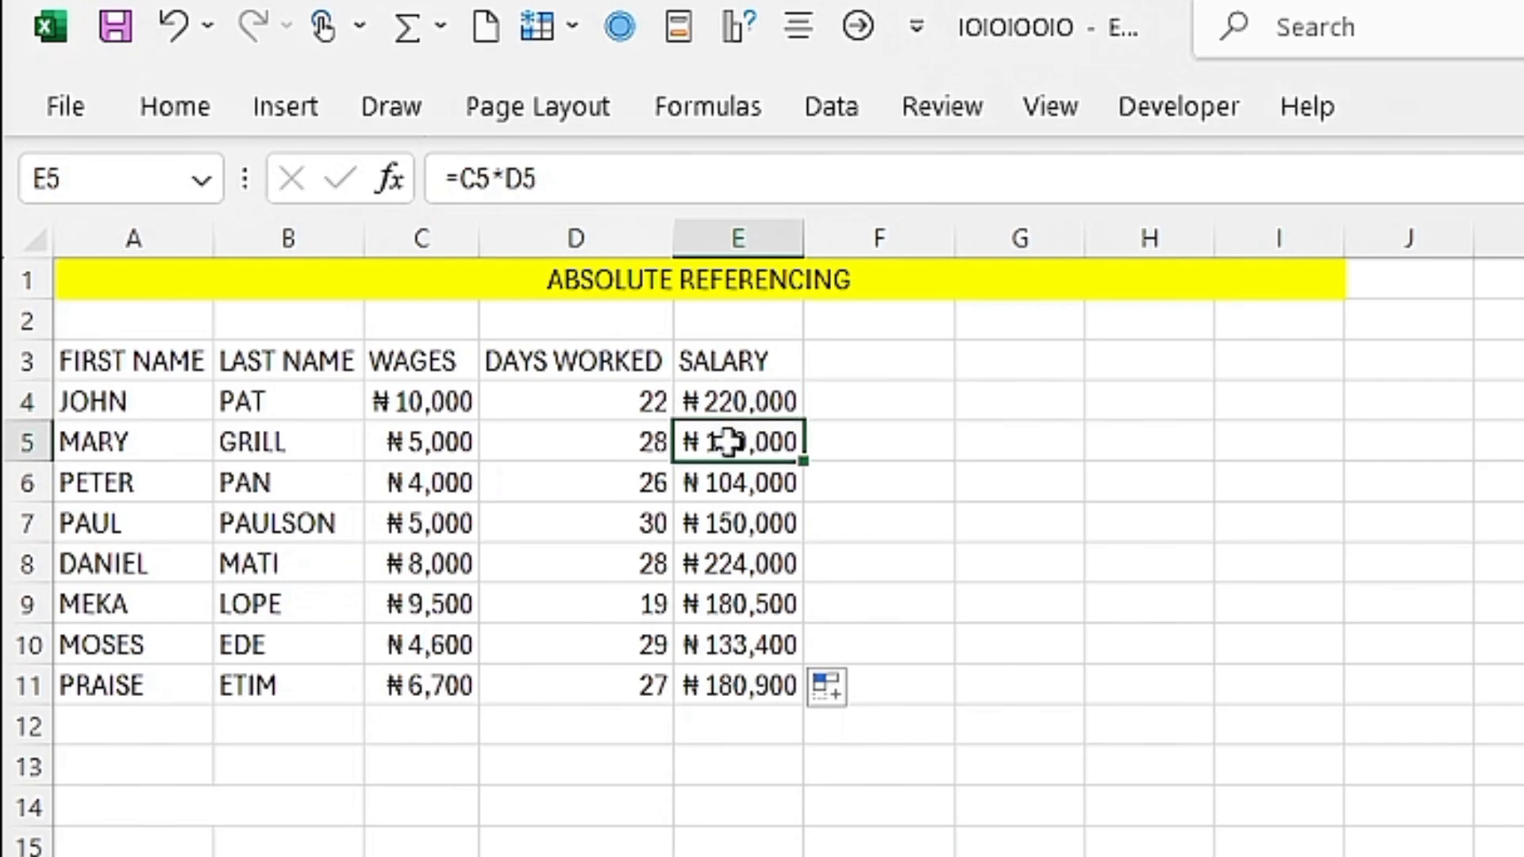
left_click(724, 494)
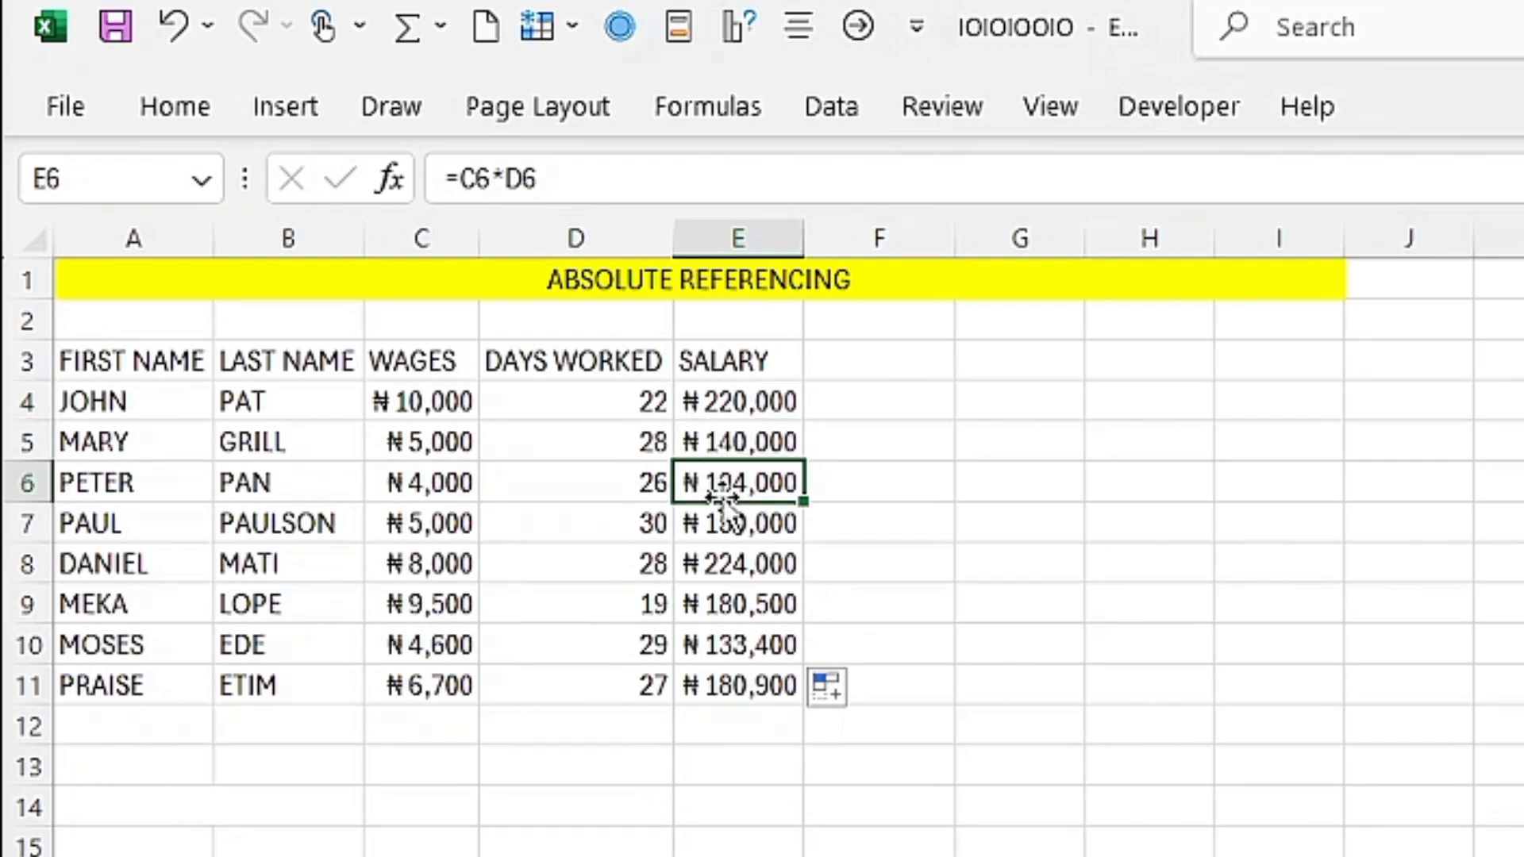
left_click(781, 400)
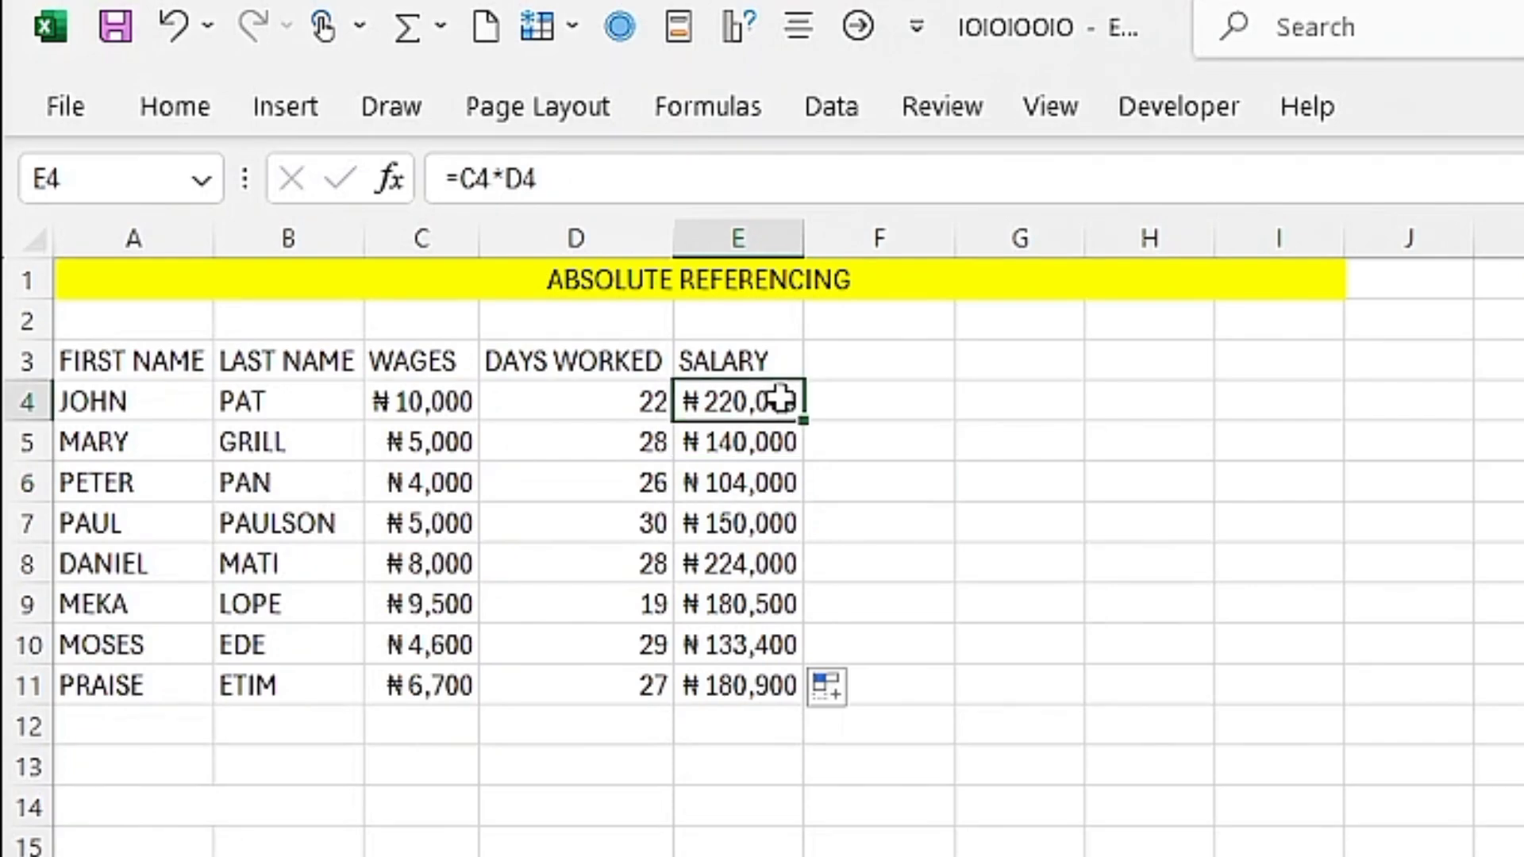
left_click(724, 440)
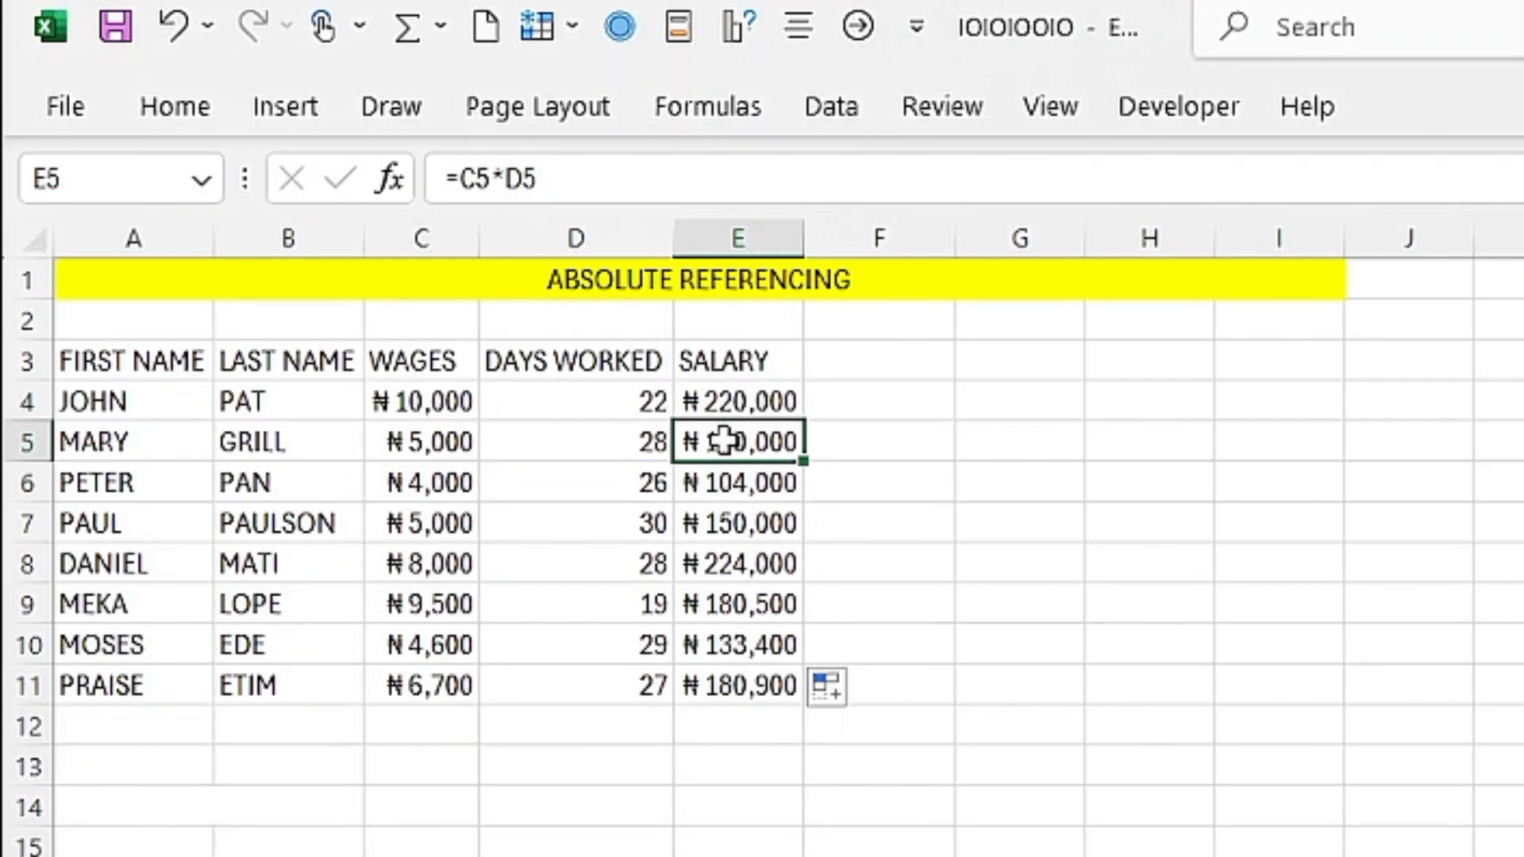
left_click(701, 479)
left_click(702, 520)
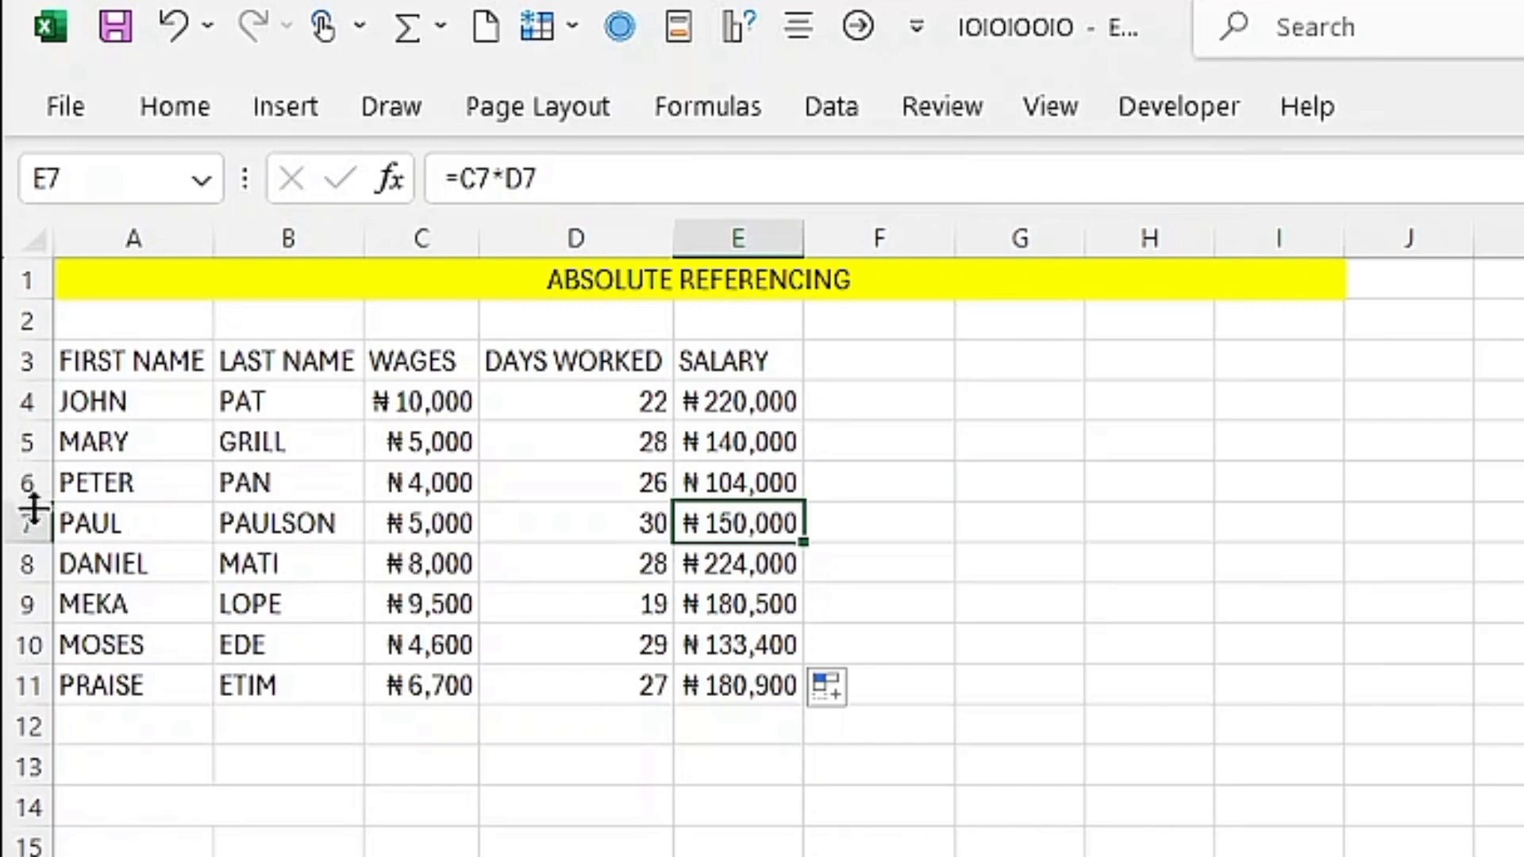
left_click(709, 441)
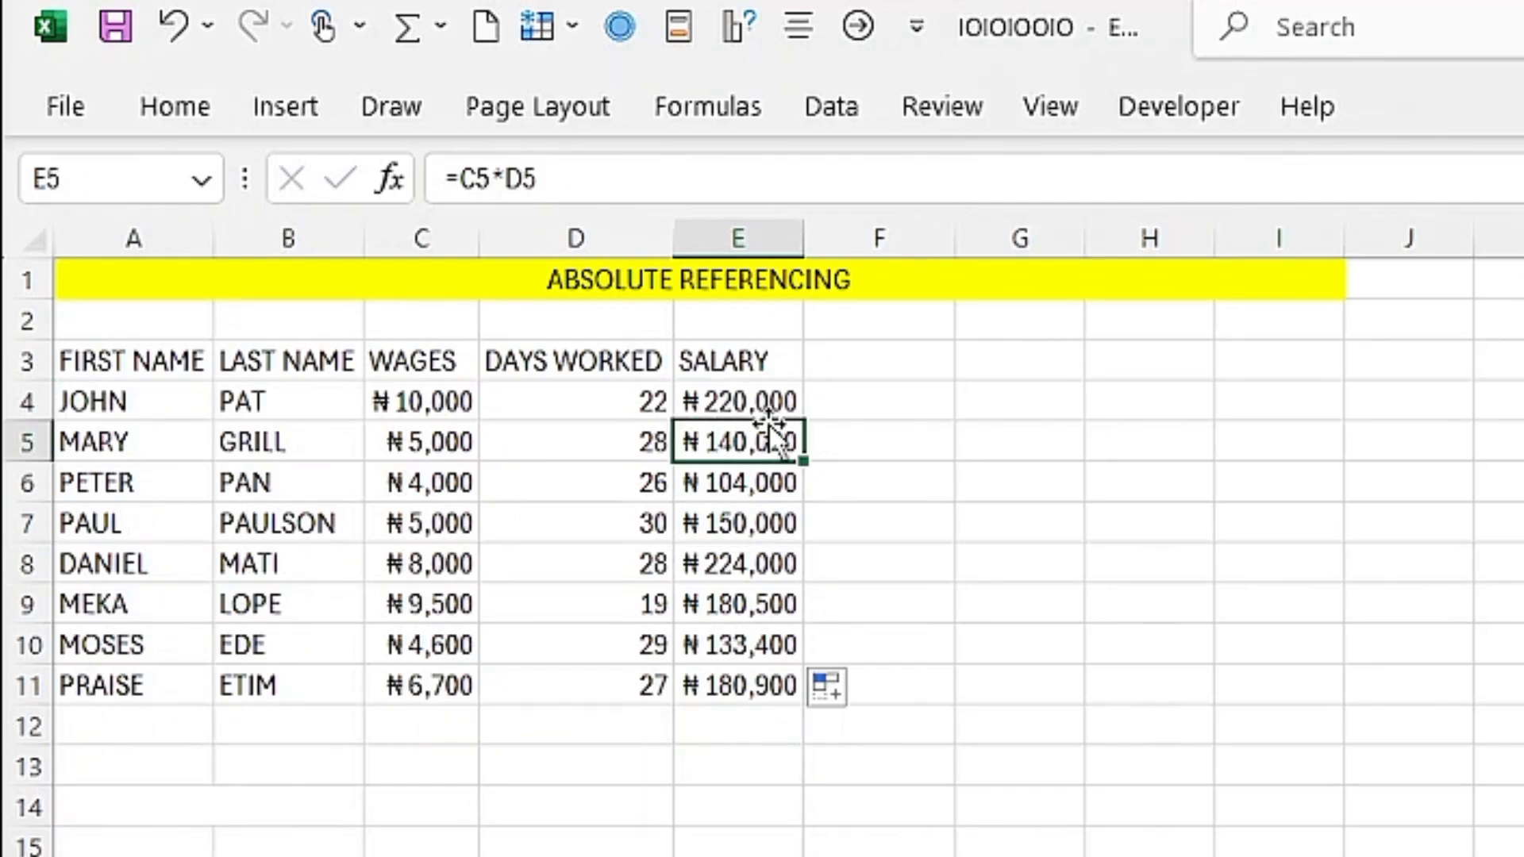
Step: Fill the E4 salary formula across row 4 into the empty cells beyond the Salary column
left_click(766, 405)
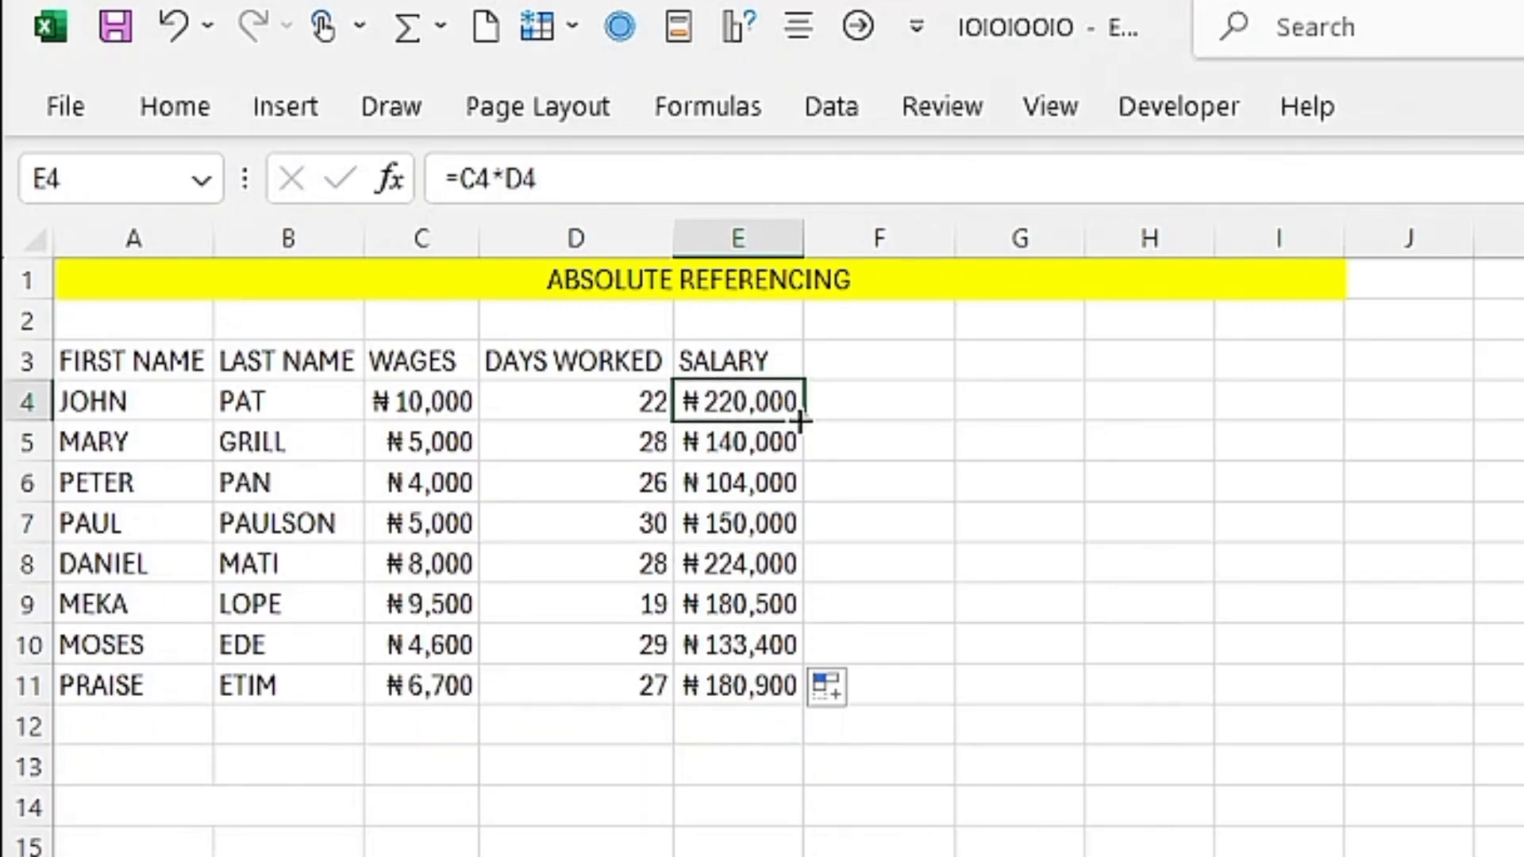
left_click_drag(800, 421, 1512, 429)
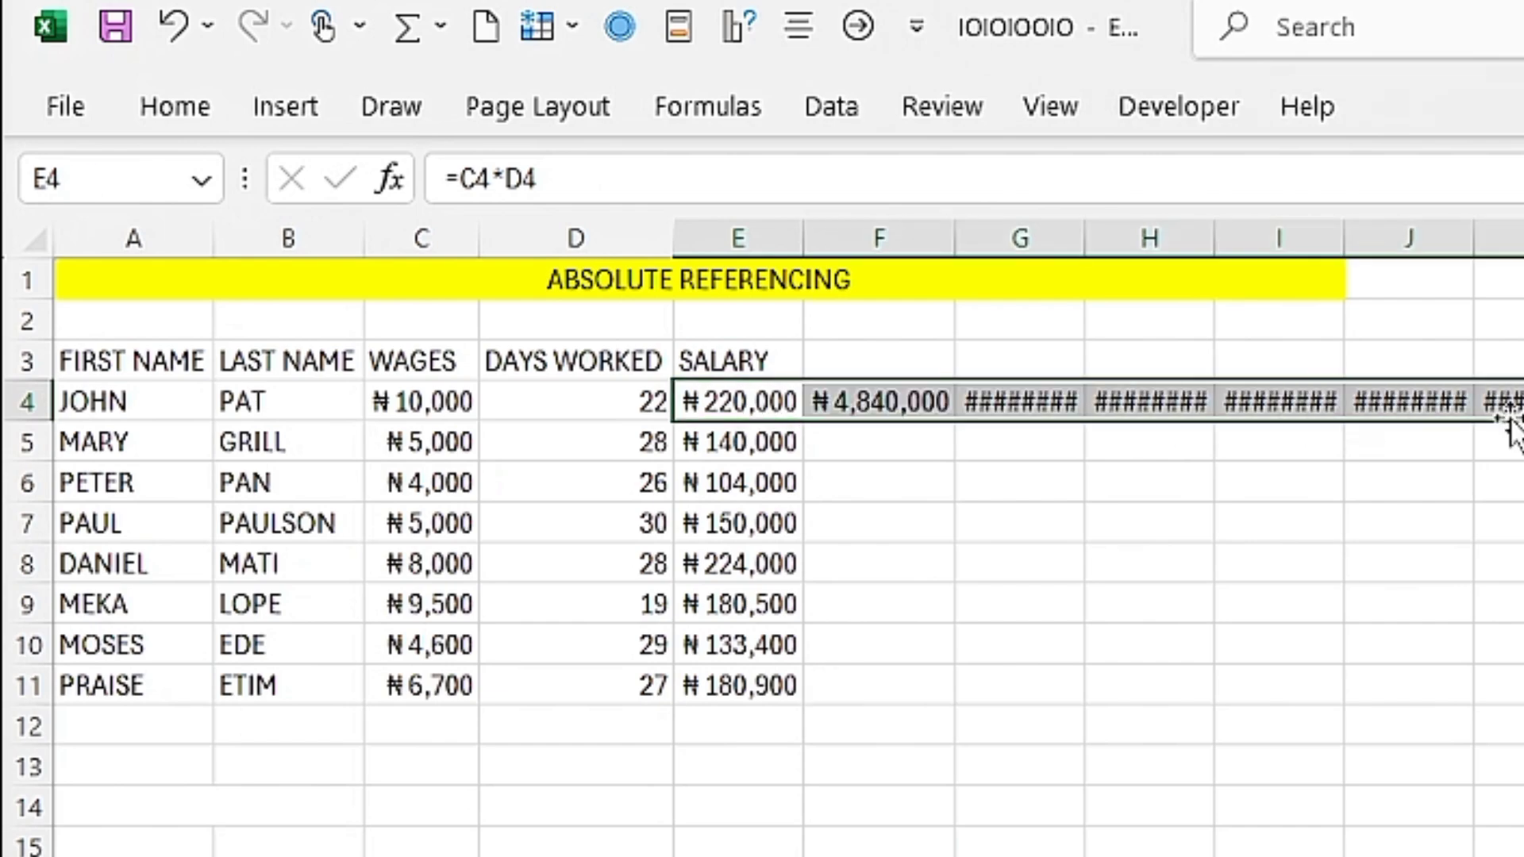
Step: Examine the formulas in F4 through K4 to see how their column references change across the row
left_click(865, 399)
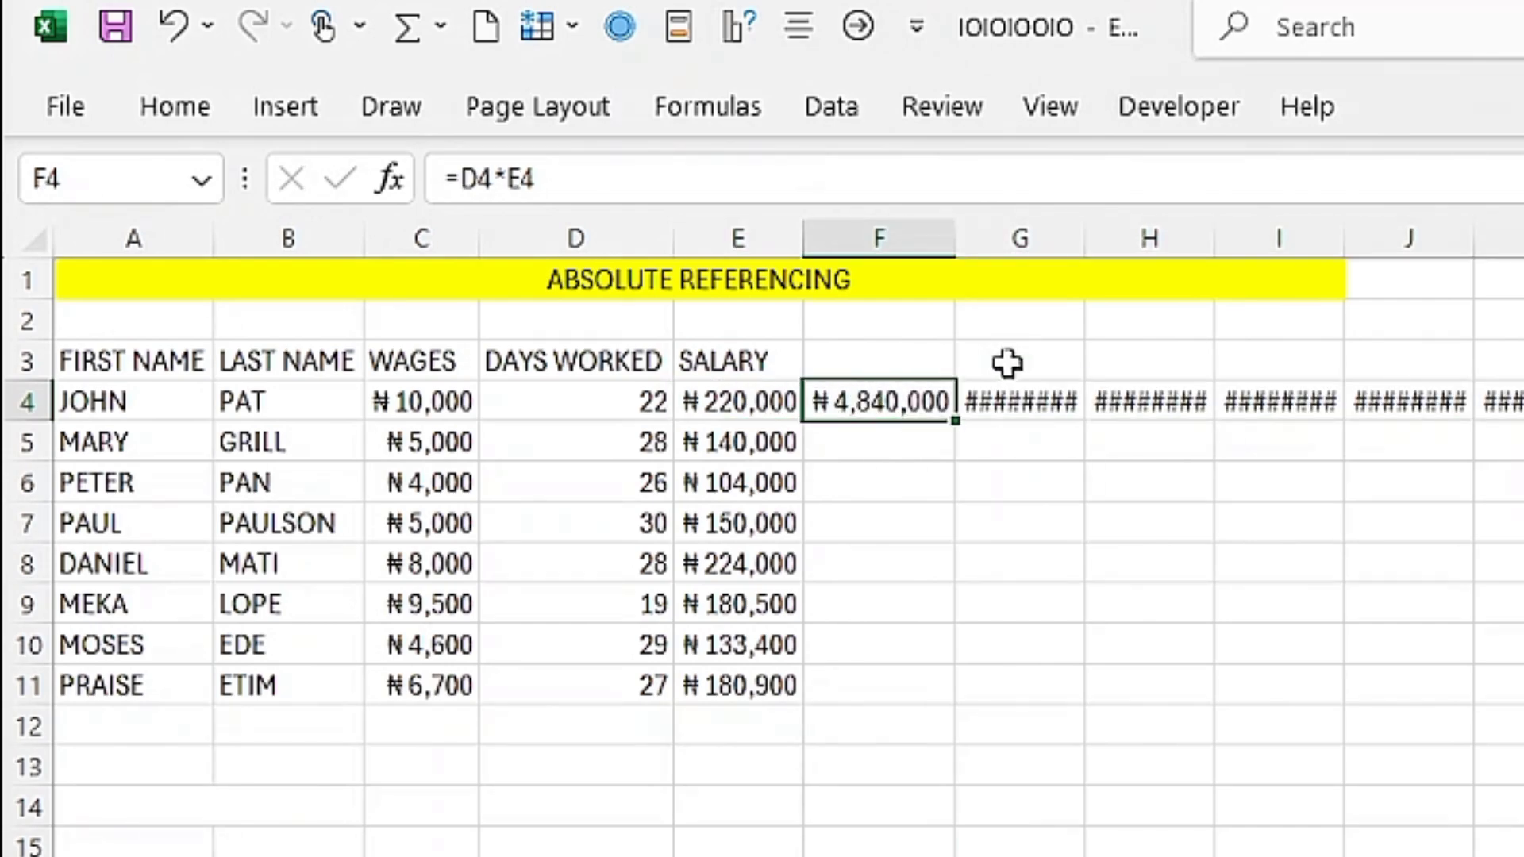
left_click(1001, 403)
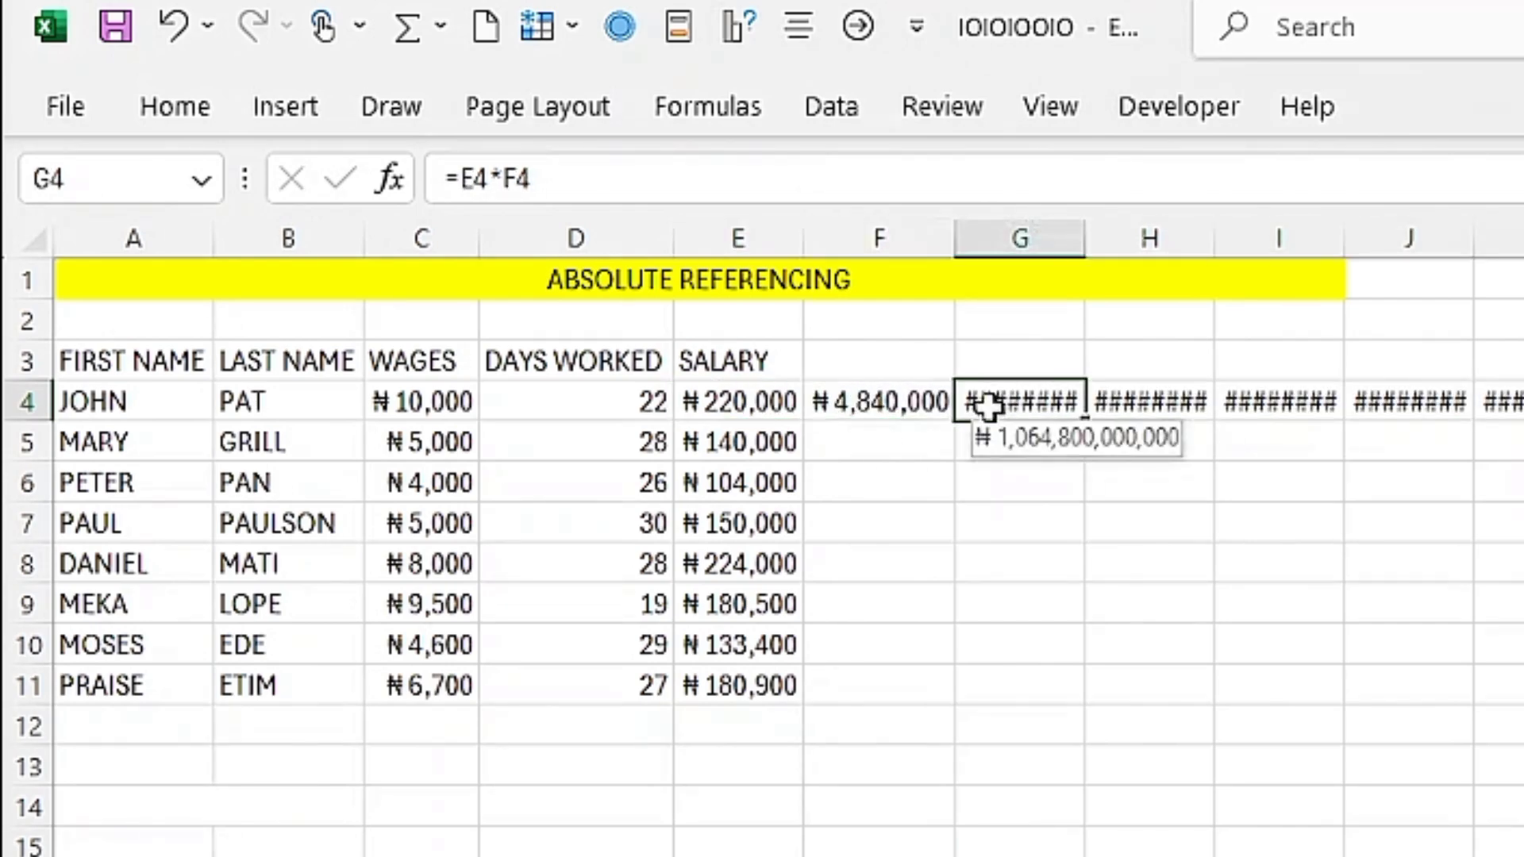
left_click(849, 390)
left_click(973, 402)
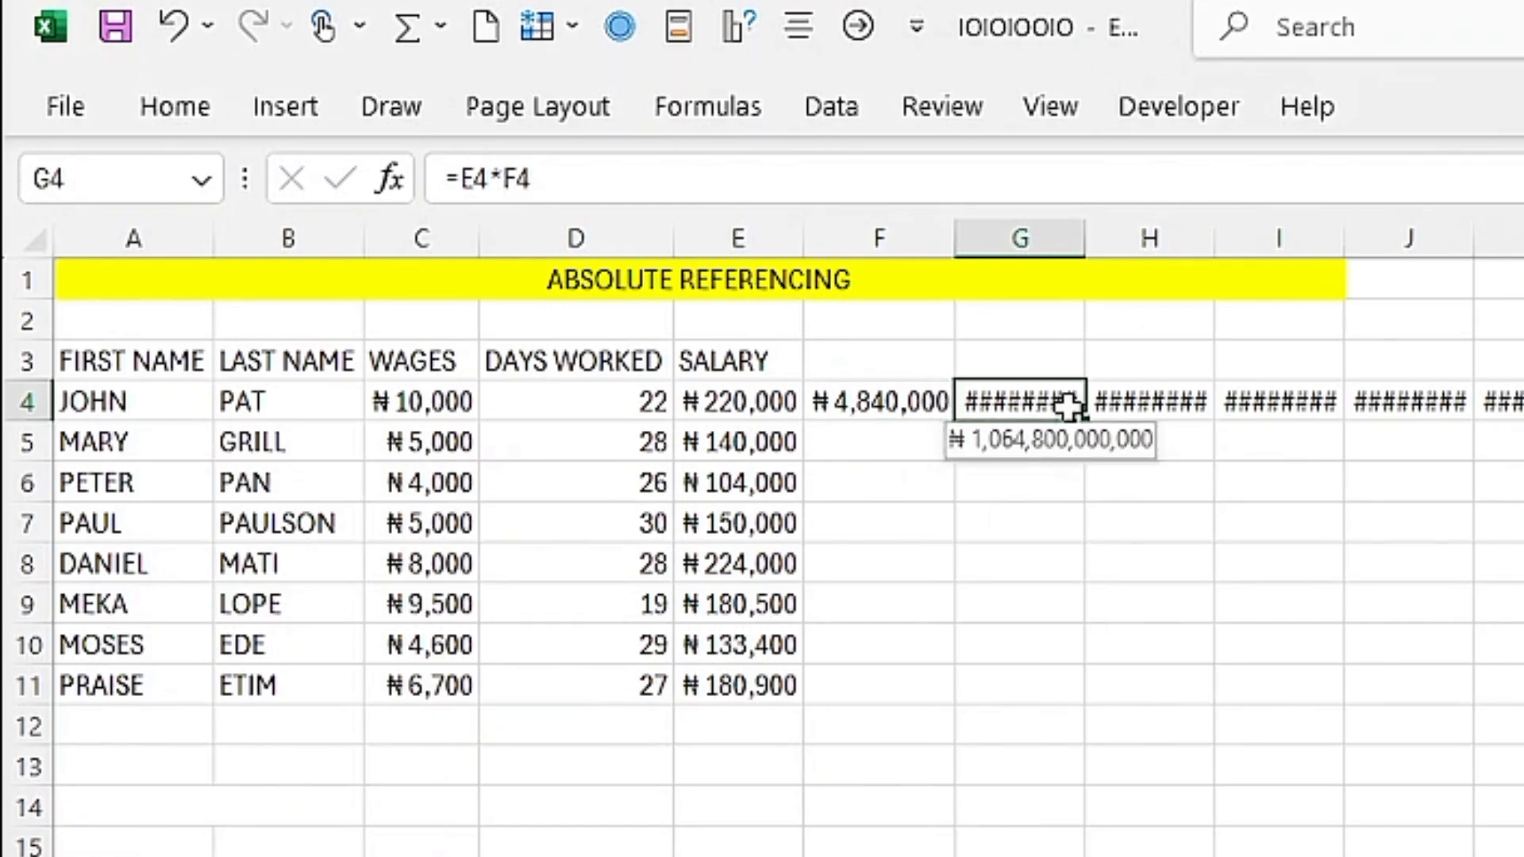
left_click(1131, 399)
left_click(1246, 393)
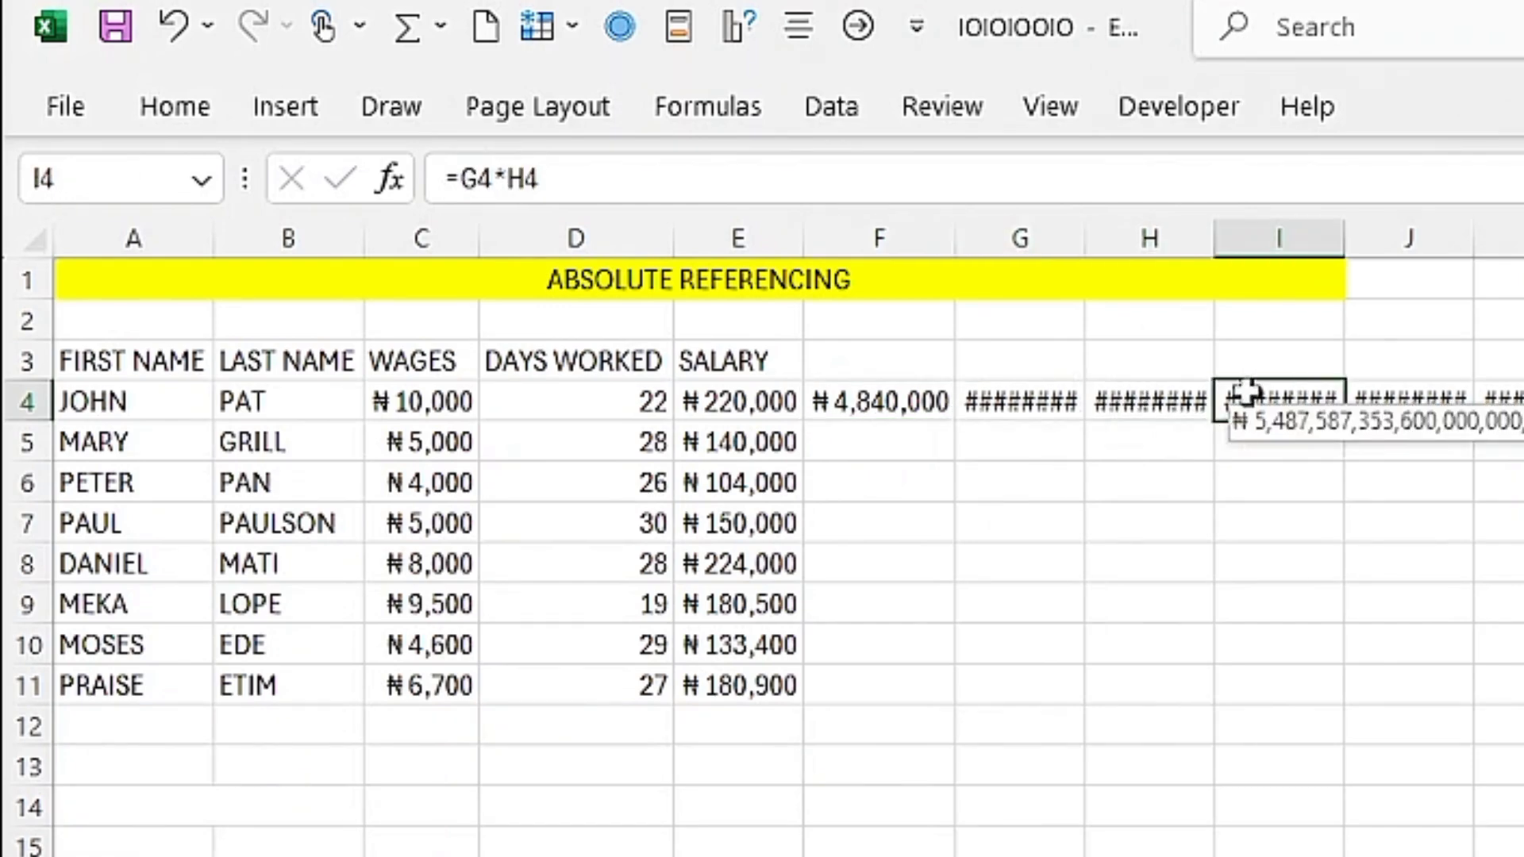
left_click(1406, 397)
left_click(1510, 400)
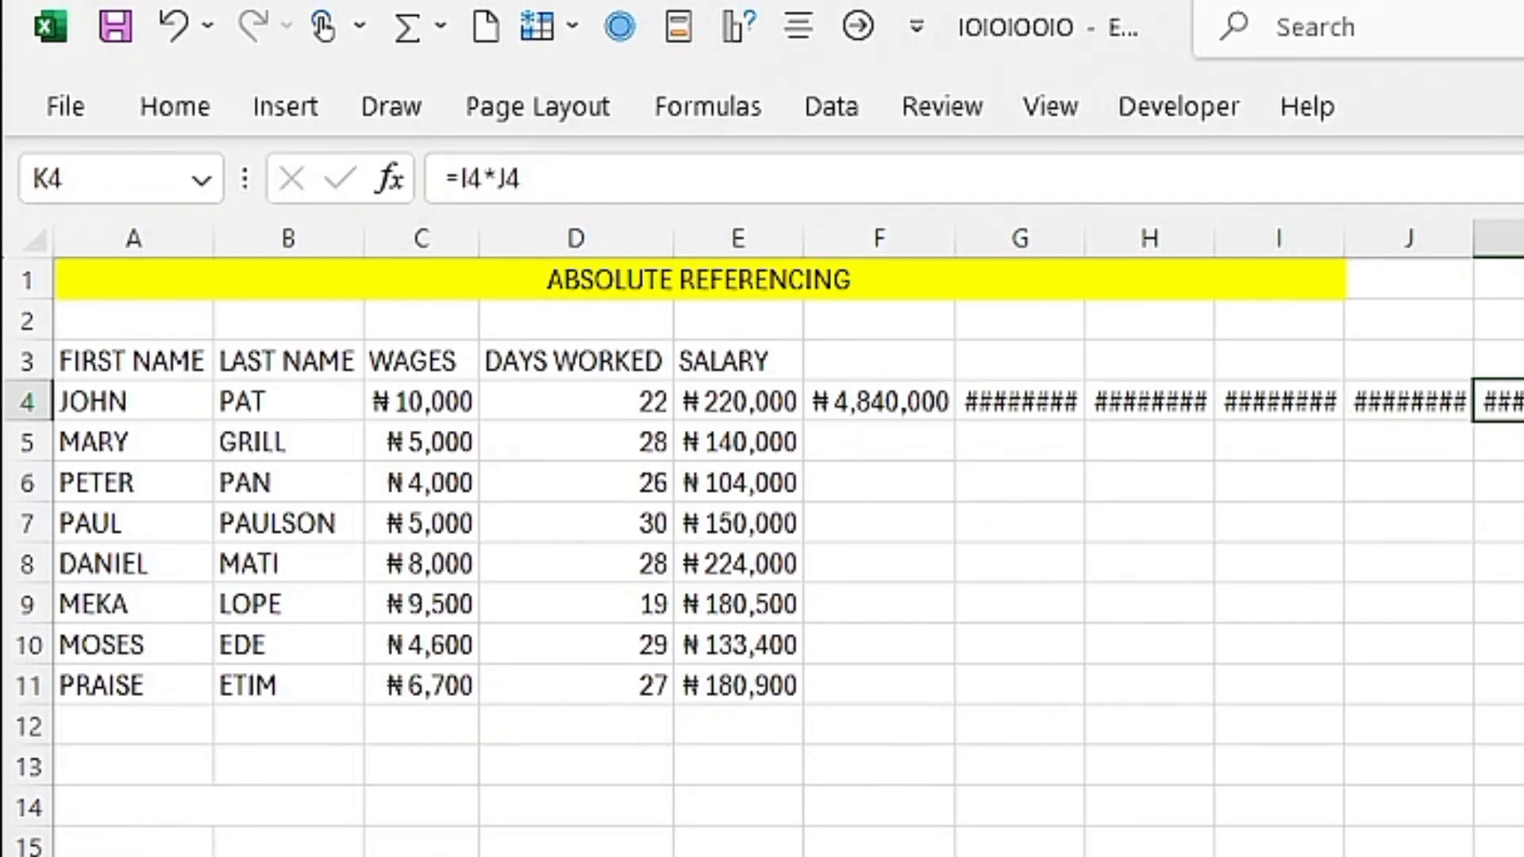
Step: Clear the copied formulas from F4:L4, leaving only the original Salary column
left_click(1523, 401)
left_click_drag(1523, 401, 905, 401)
key("Delete")
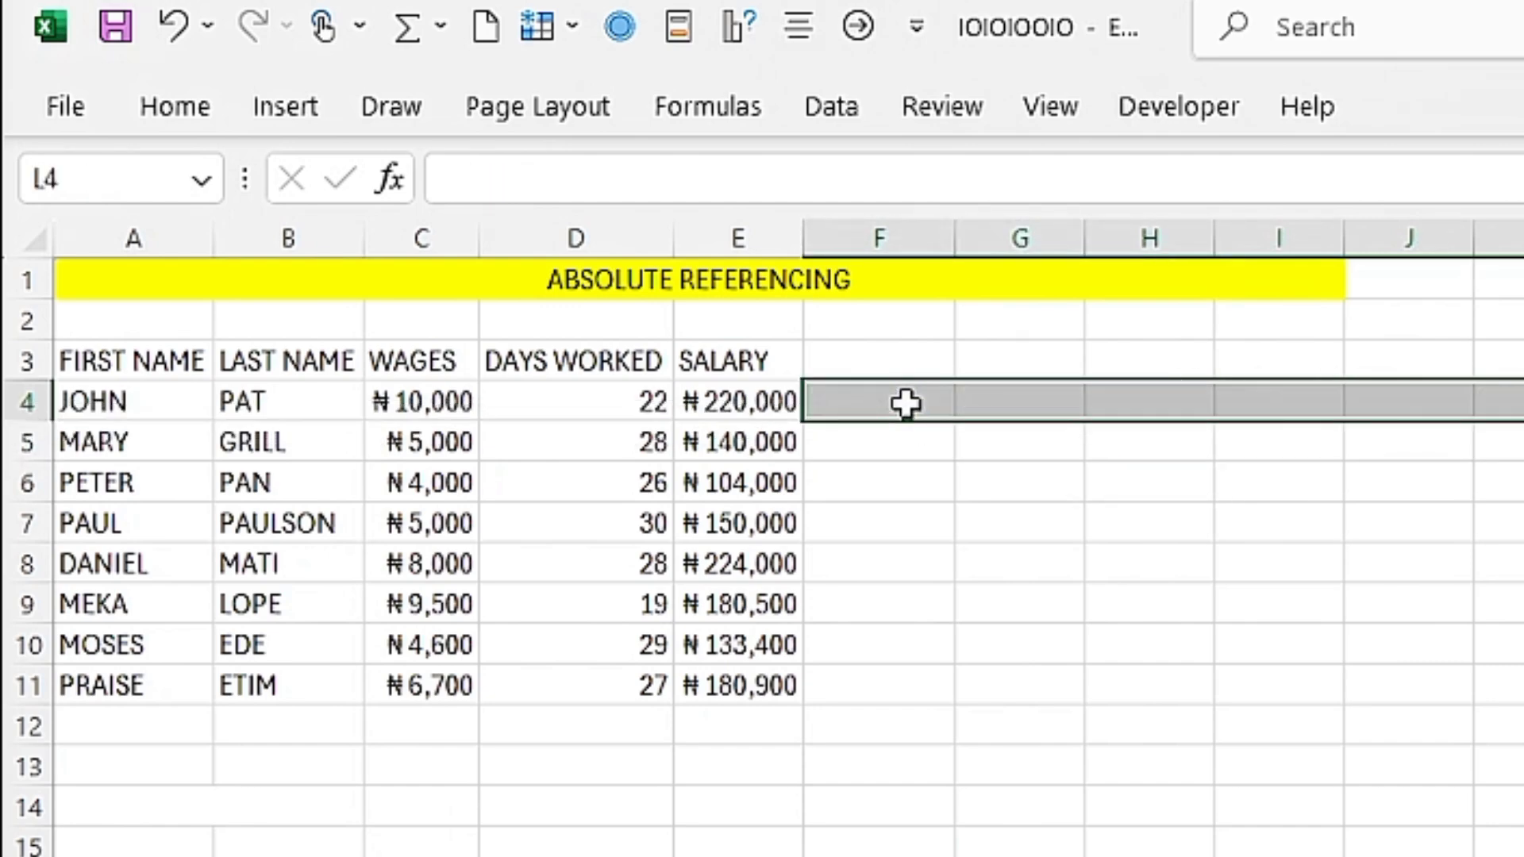
key("Tab")
left_click(873, 535)
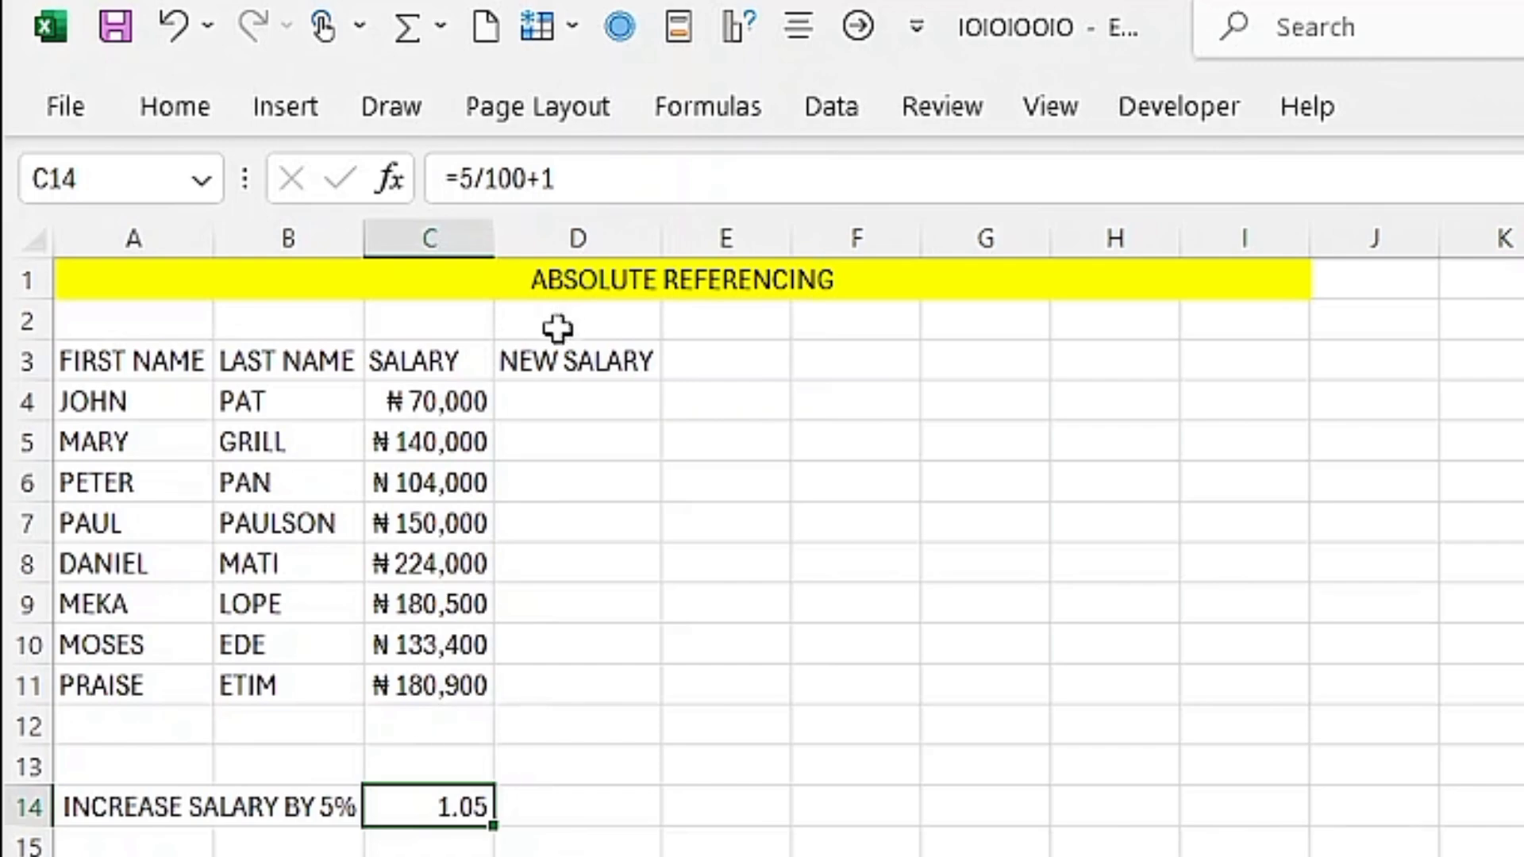
Step: Enter the formula =C4*C14 in D4 to calculate the first employee's new salary, and select that cell
left_click(538, 398)
type("=")
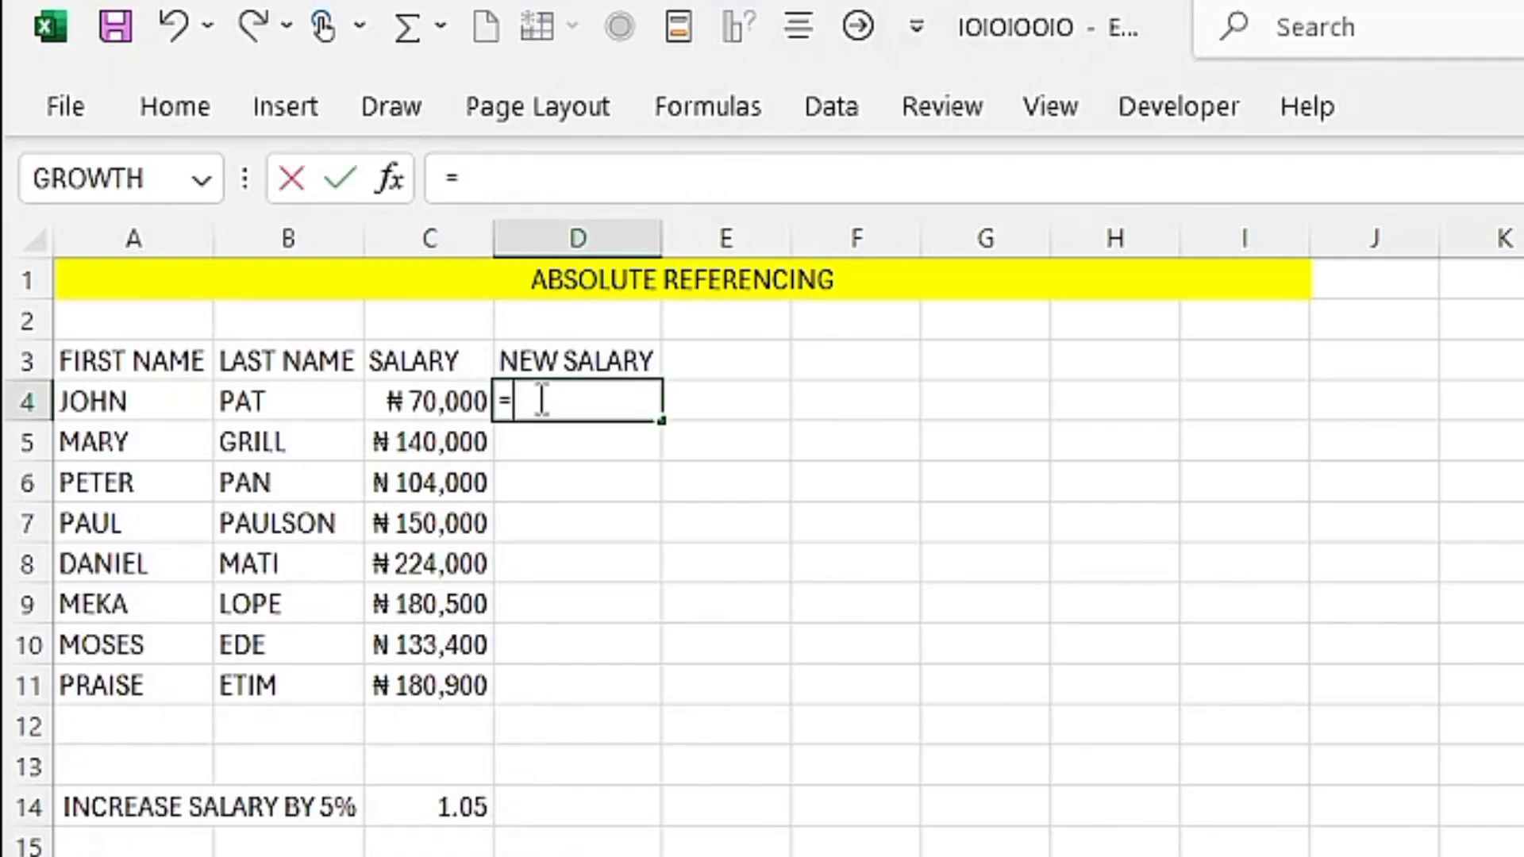
left_click(441, 403)
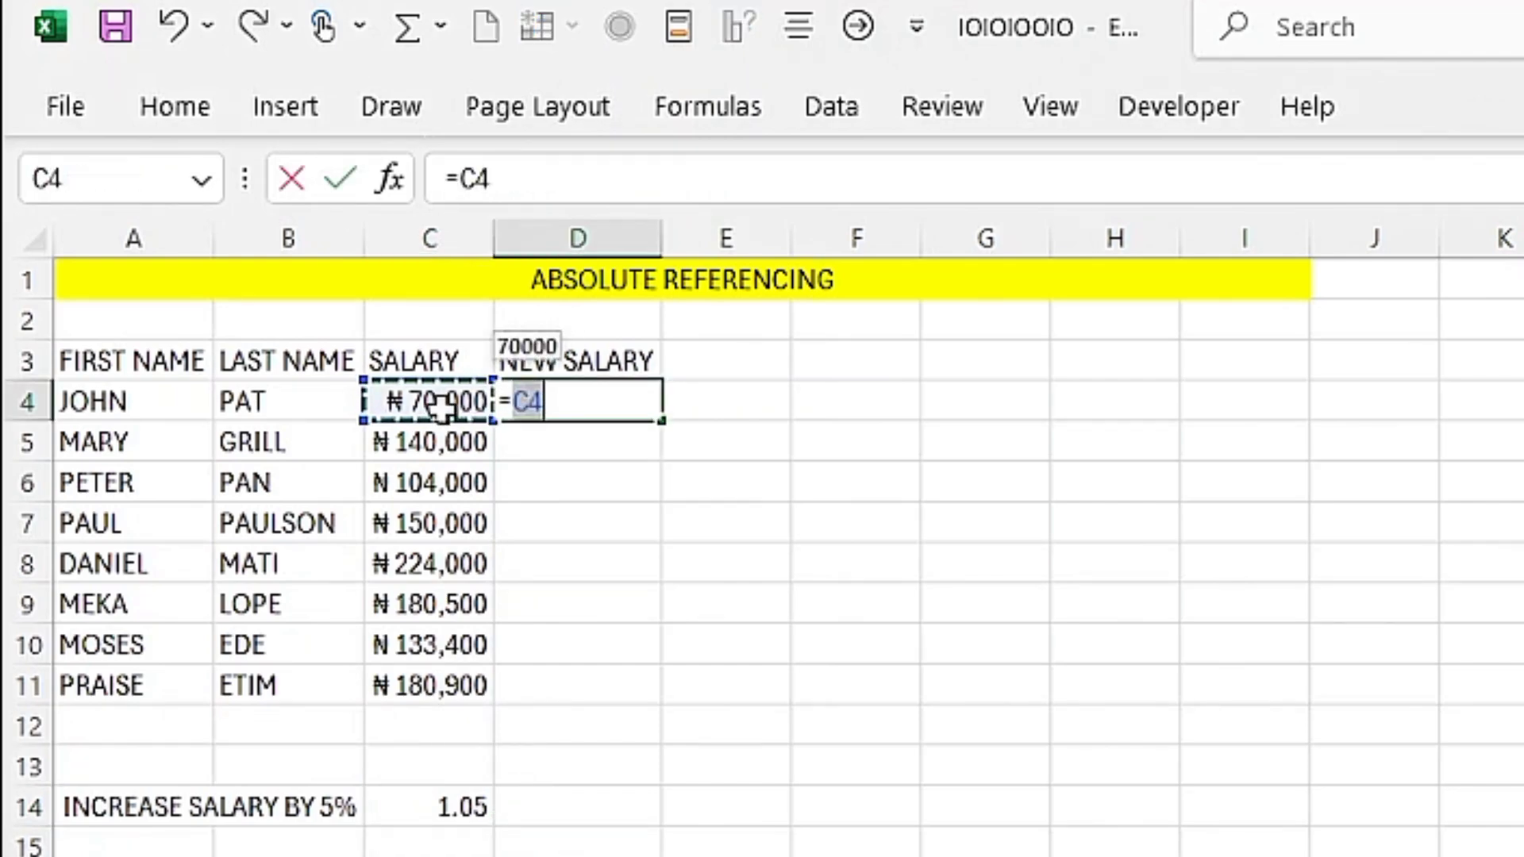
type("*")
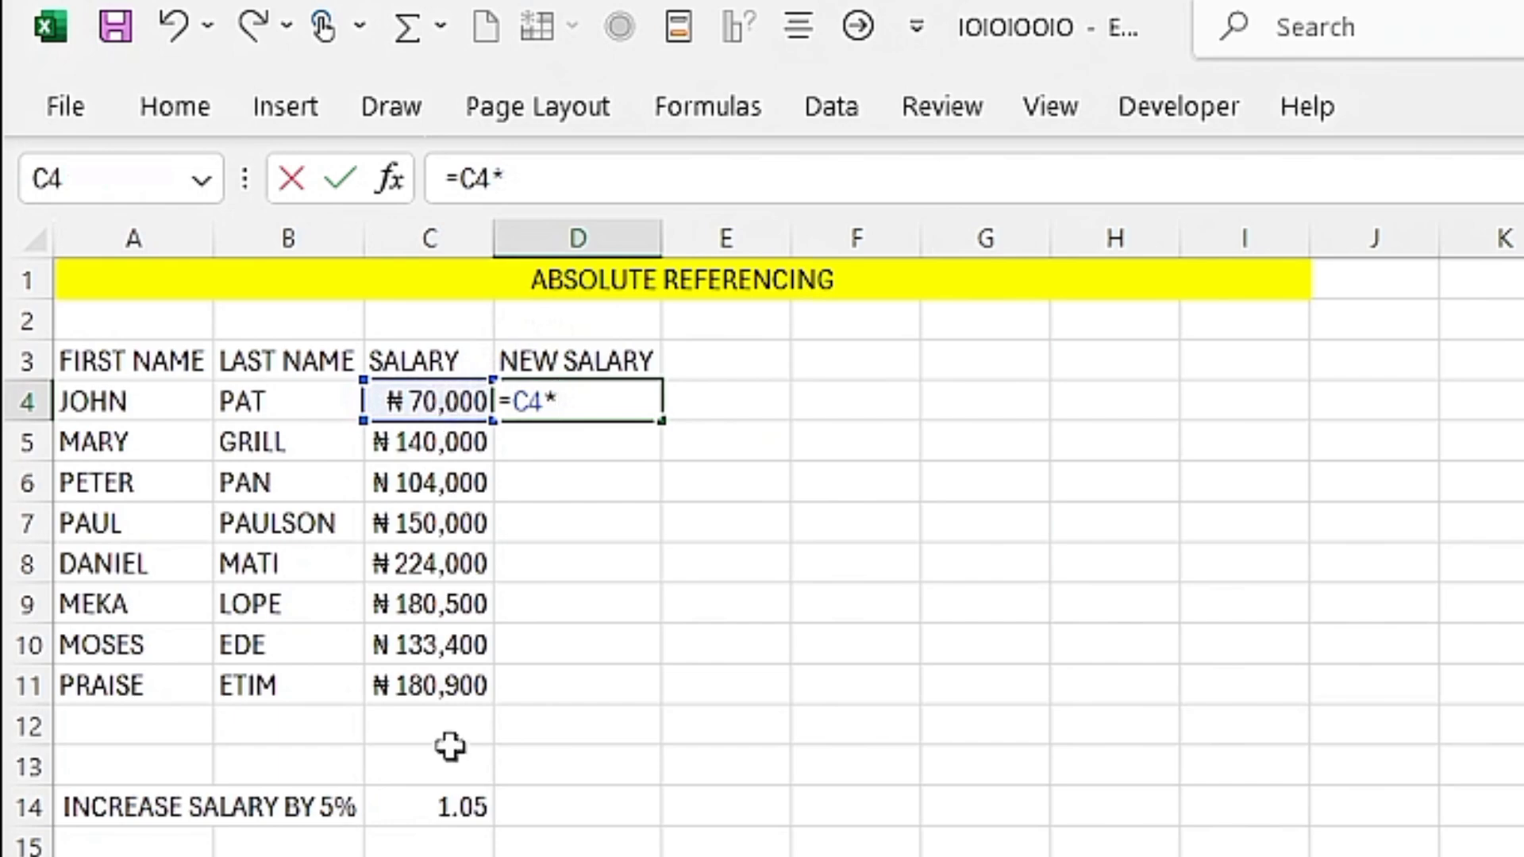
left_click(417, 824)
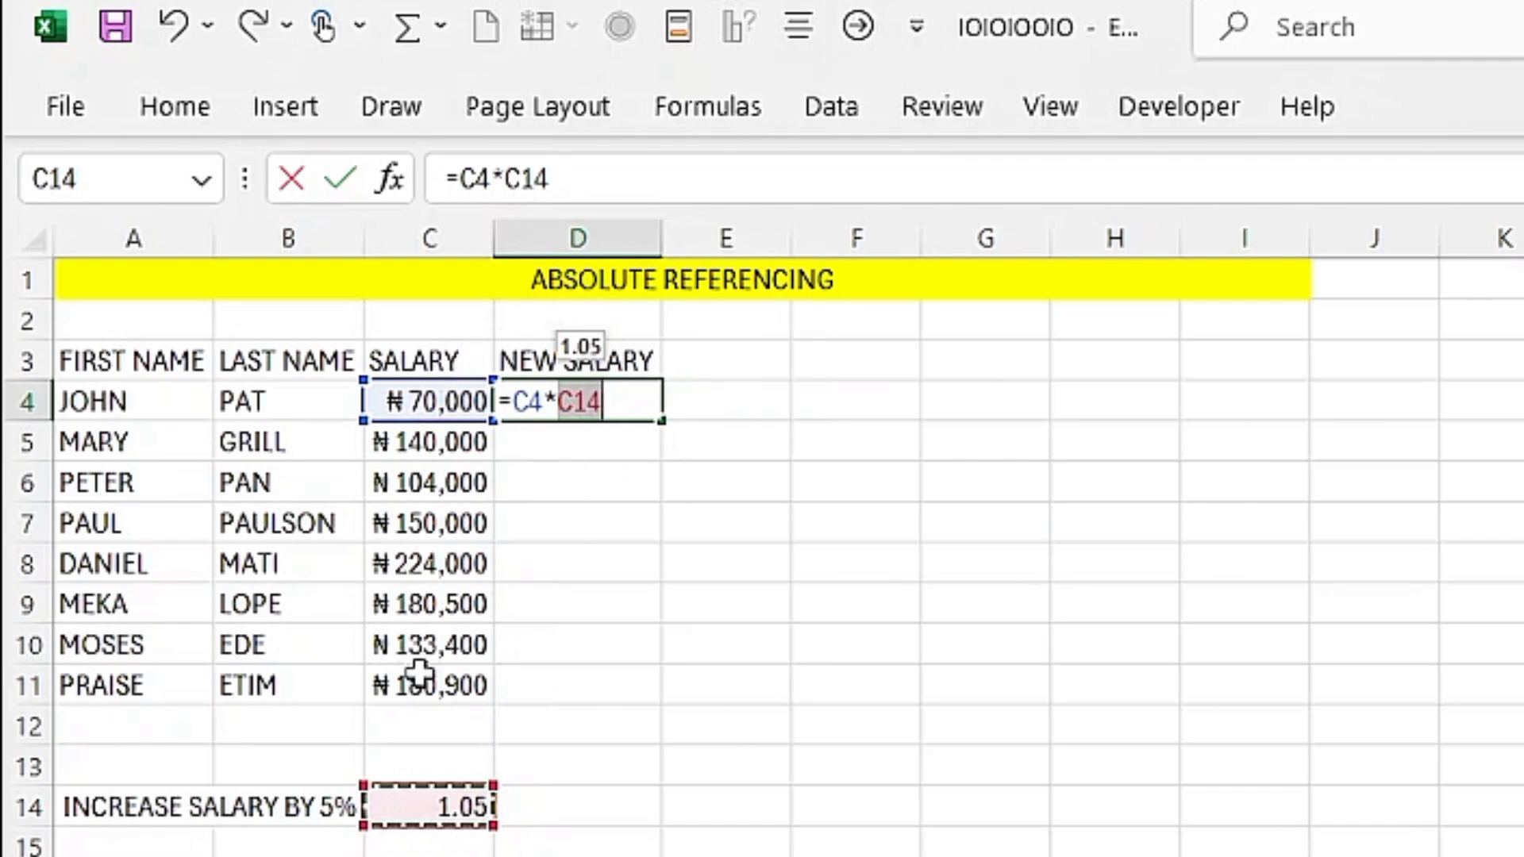
key("Return")
left_click(643, 405)
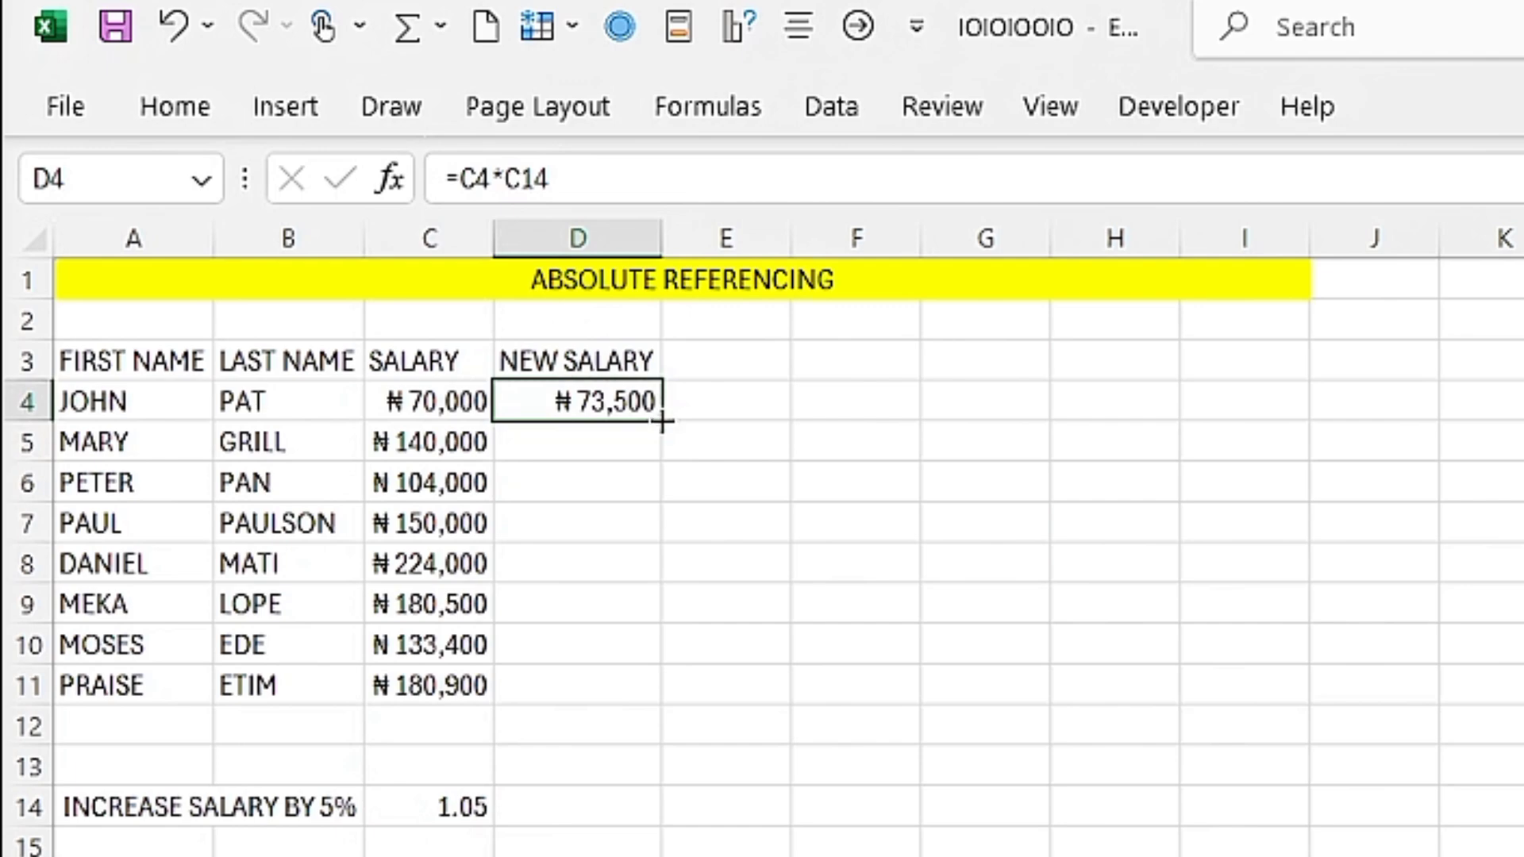
Step: Fill the D4 formula down to D11 and check how the references shift in the copied New Salary cells
left_click_drag(662, 423, 631, 688)
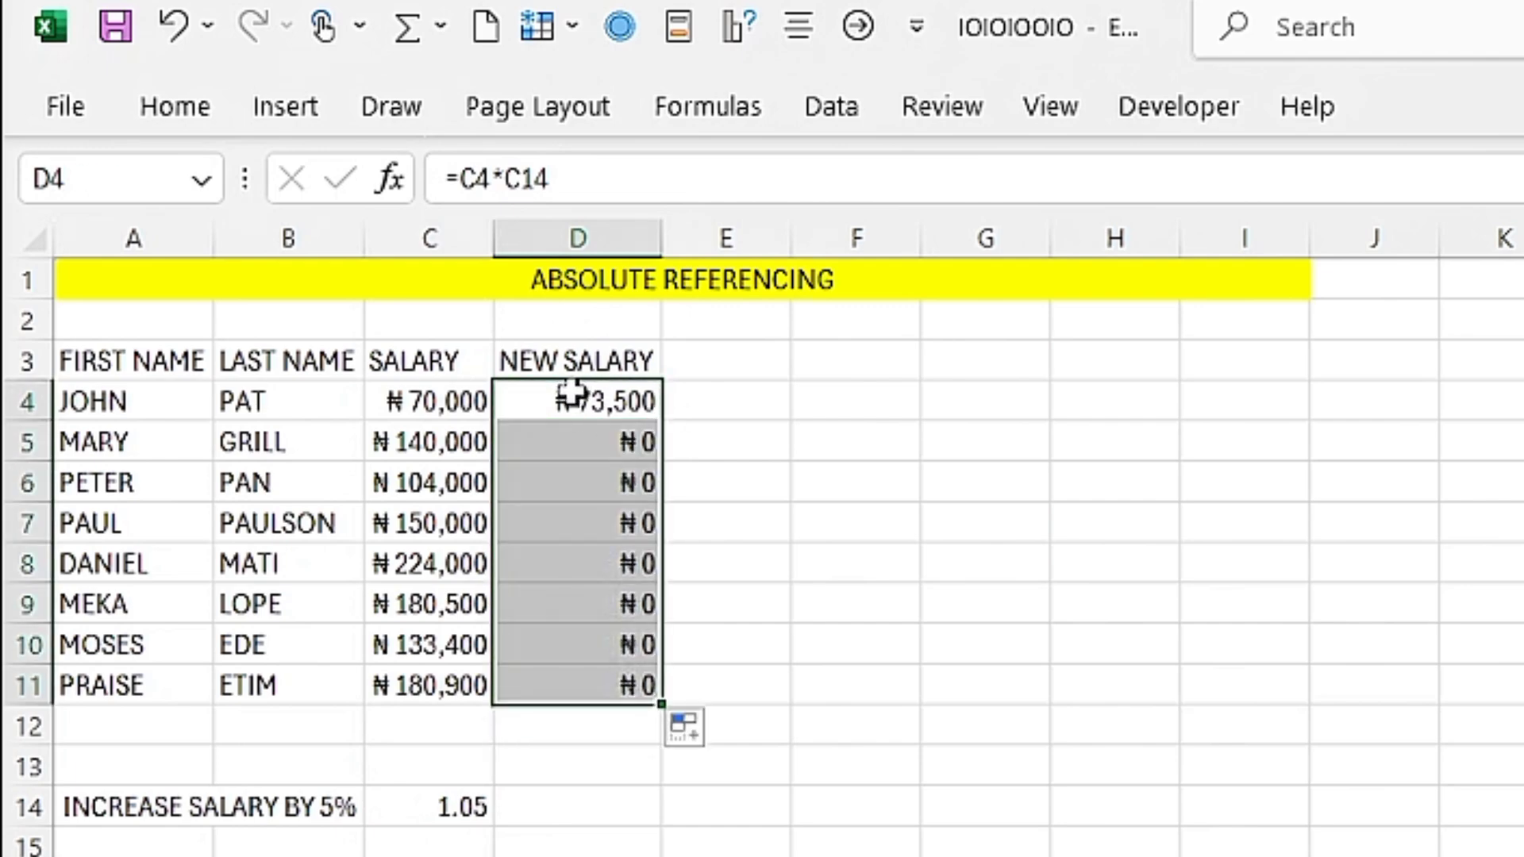
left_click(546, 449)
left_click(553, 477)
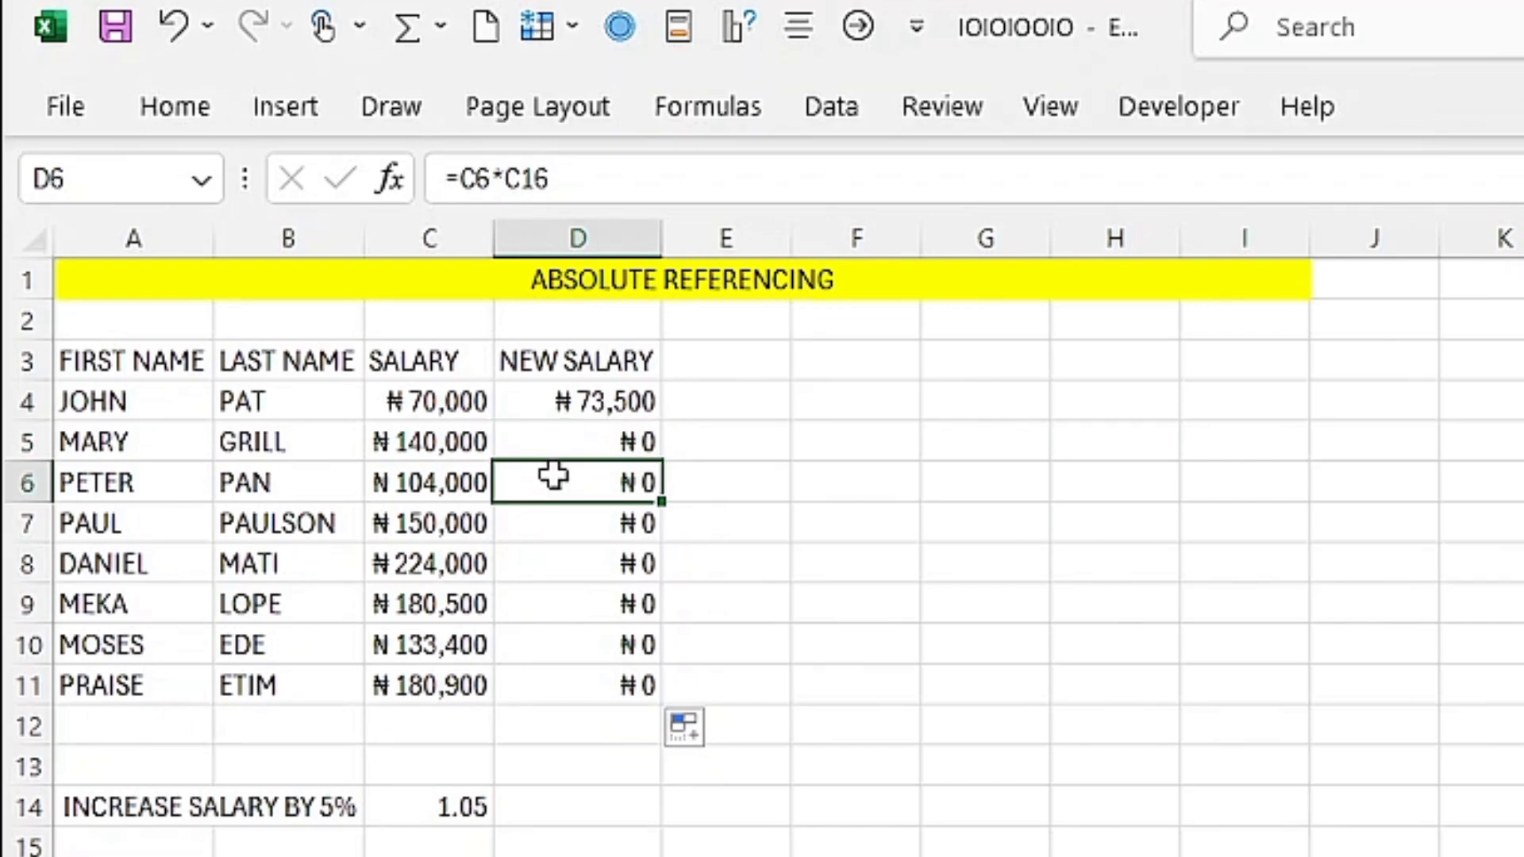
left_click(551, 528)
left_click(550, 581)
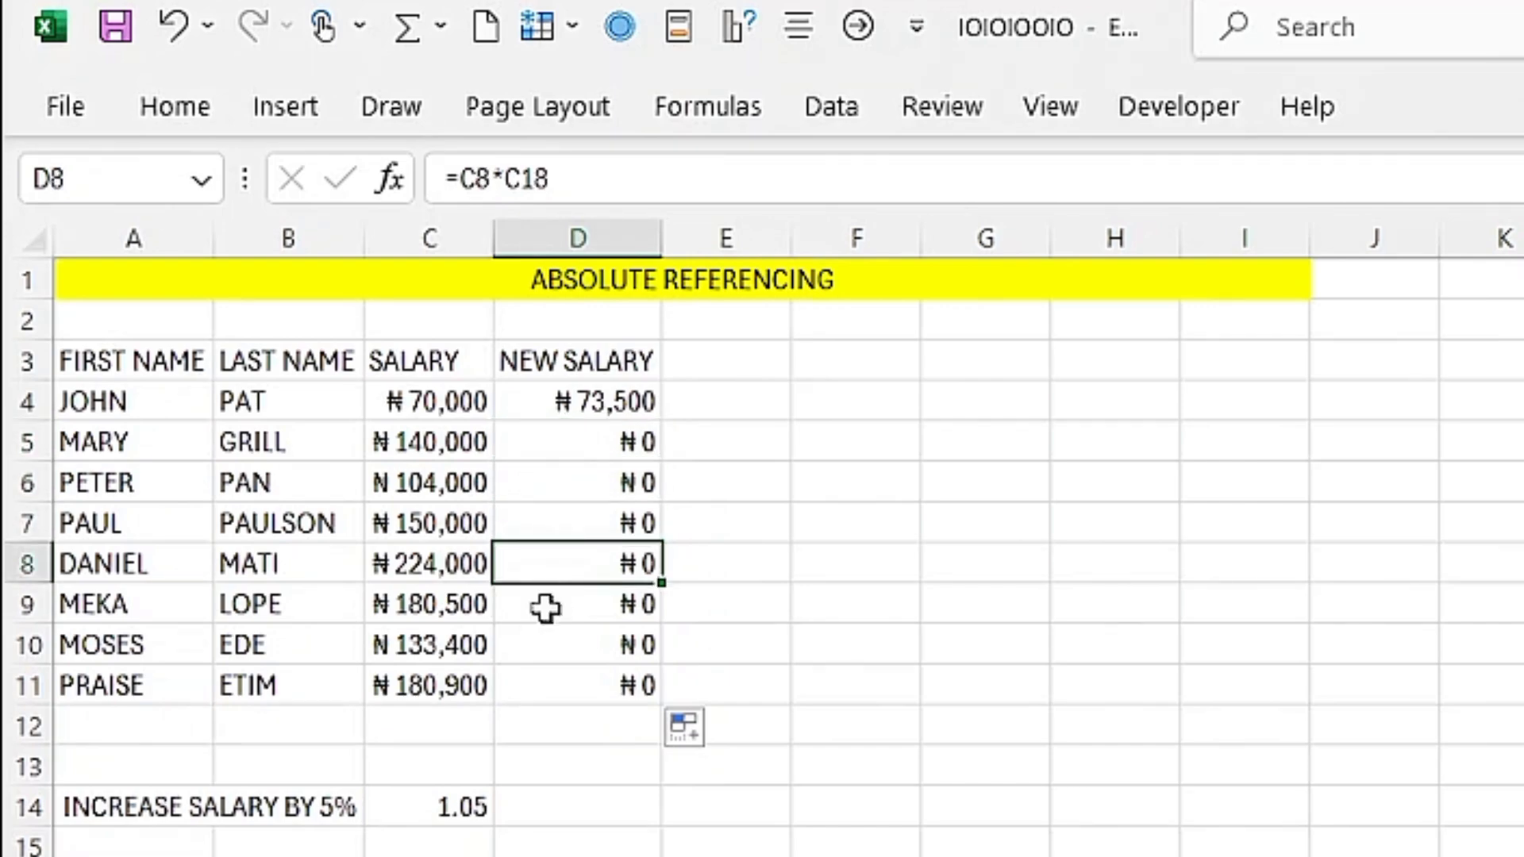
left_click(537, 616)
left_click(538, 659)
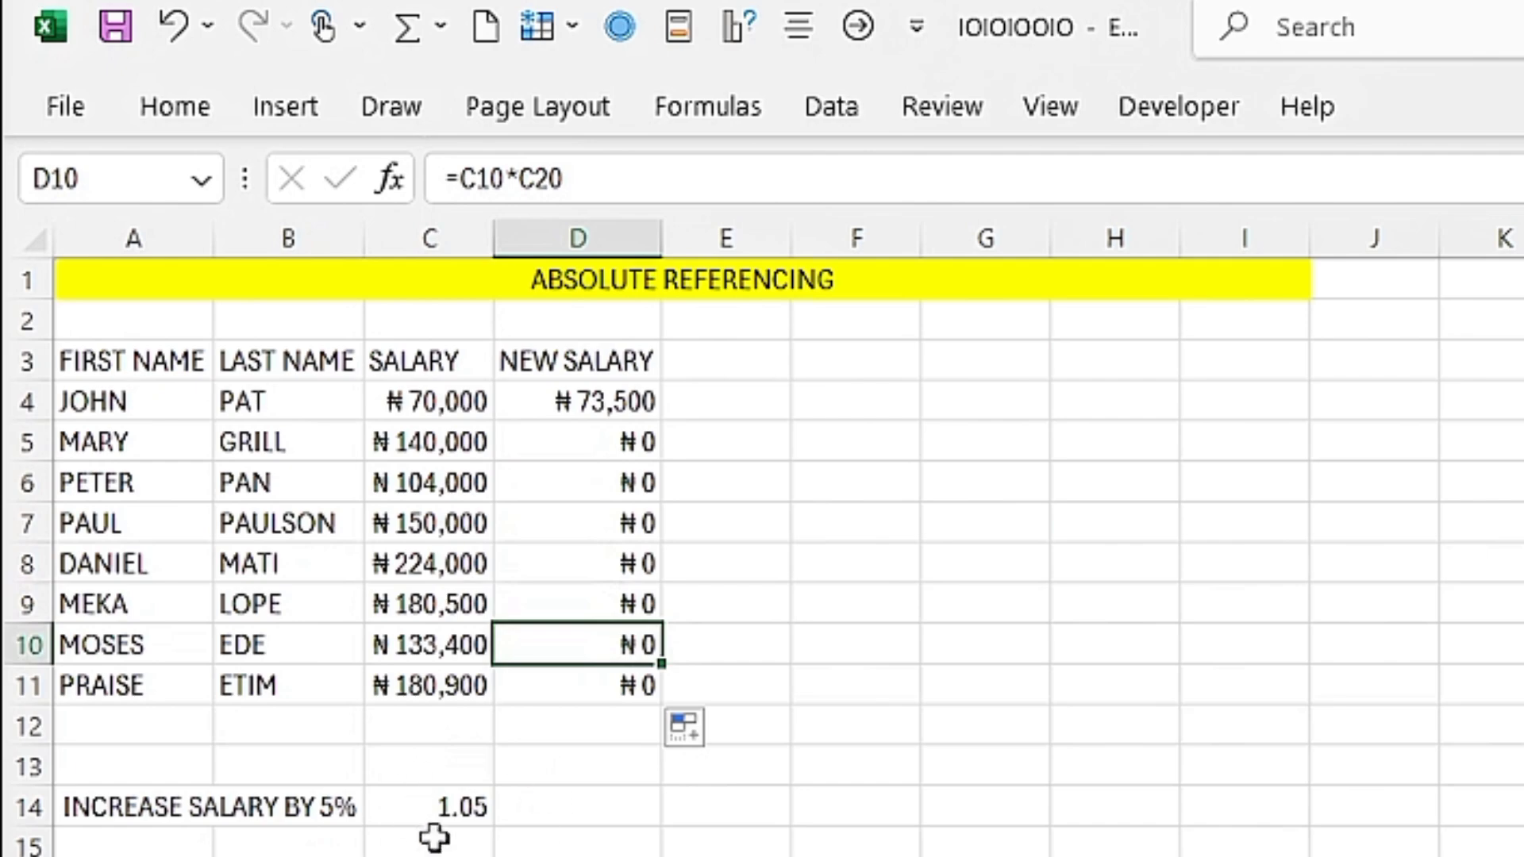
Step: Change the D4 formula to =C4*$C$14 and fill it down the New Salary column to D11
left_click(573, 399)
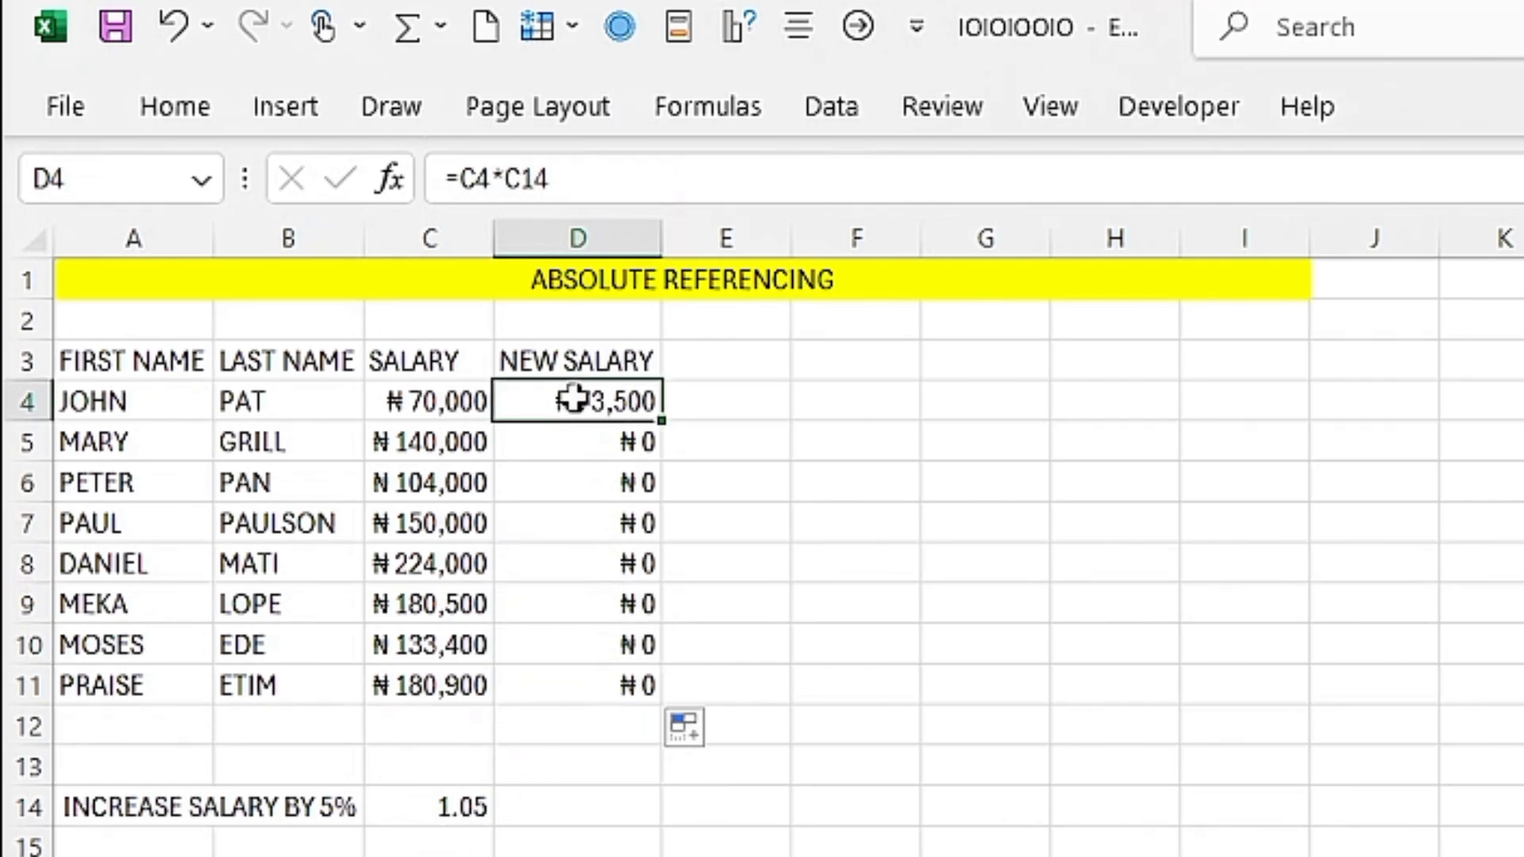
left_click(508, 181)
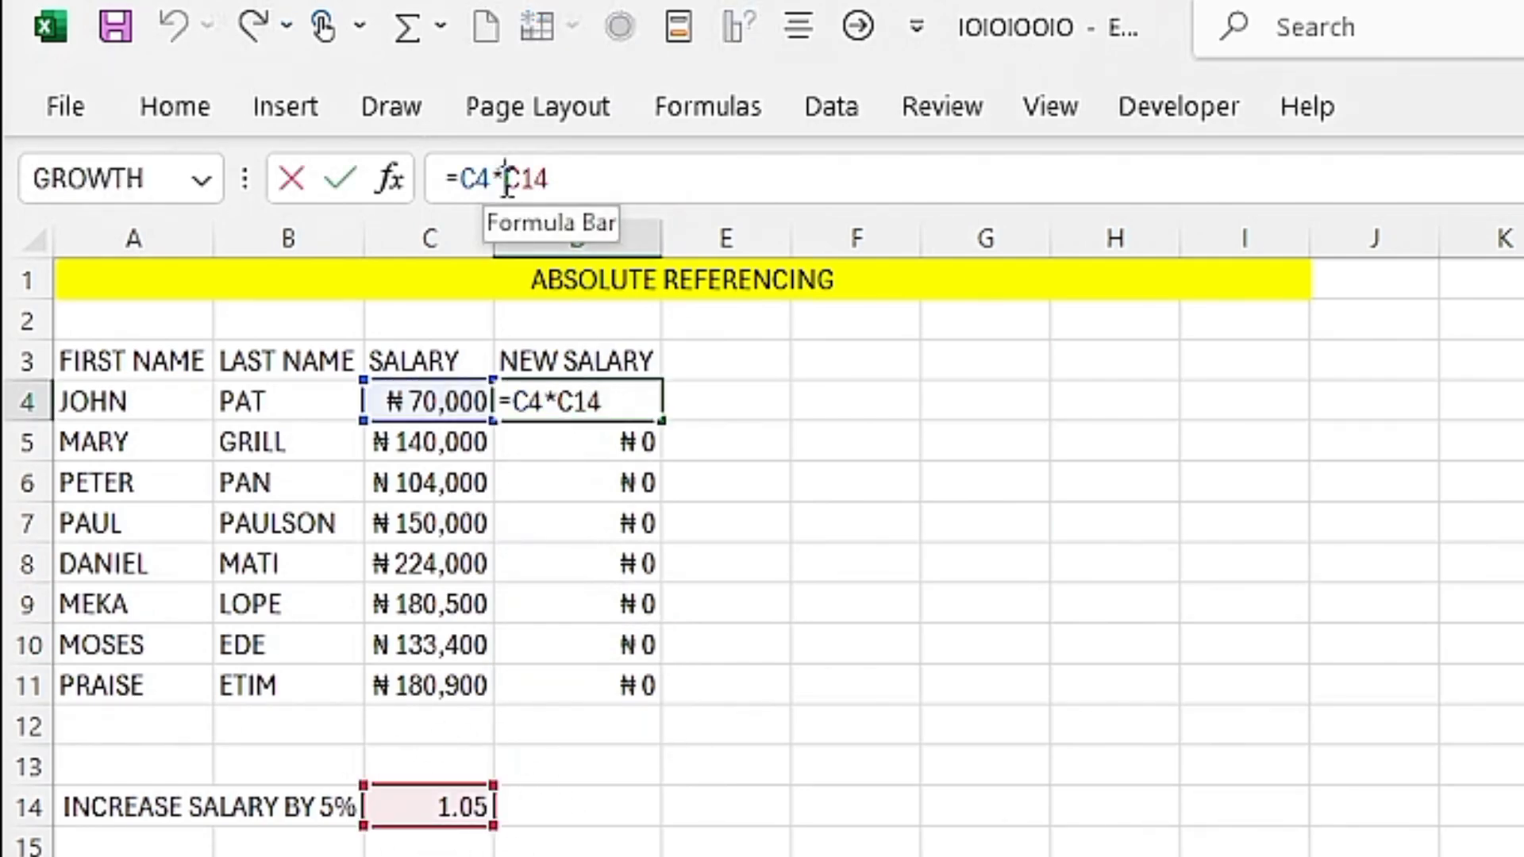
type("$C")
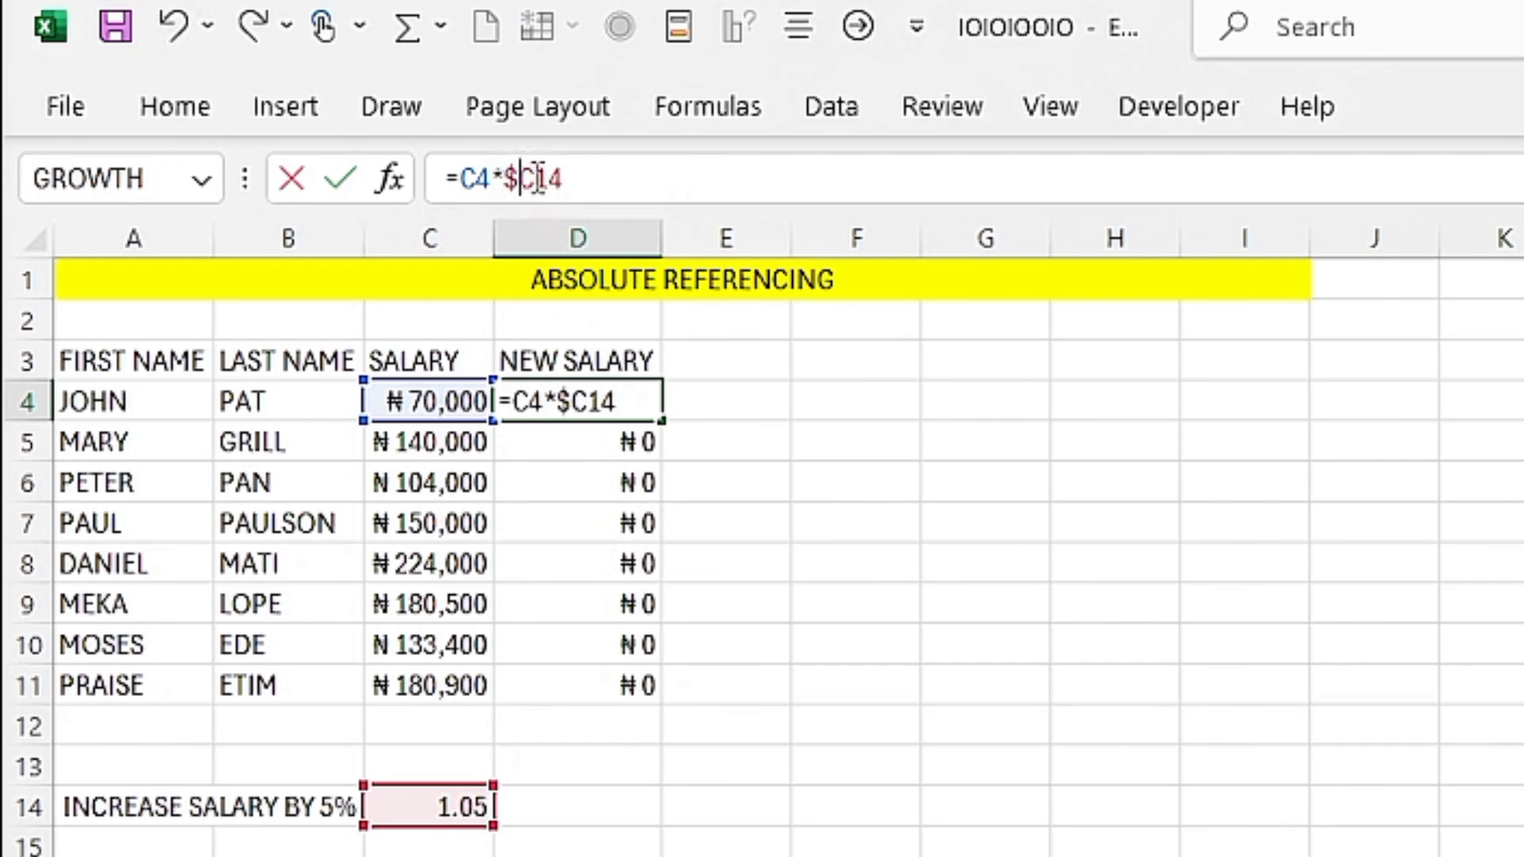
type("$")
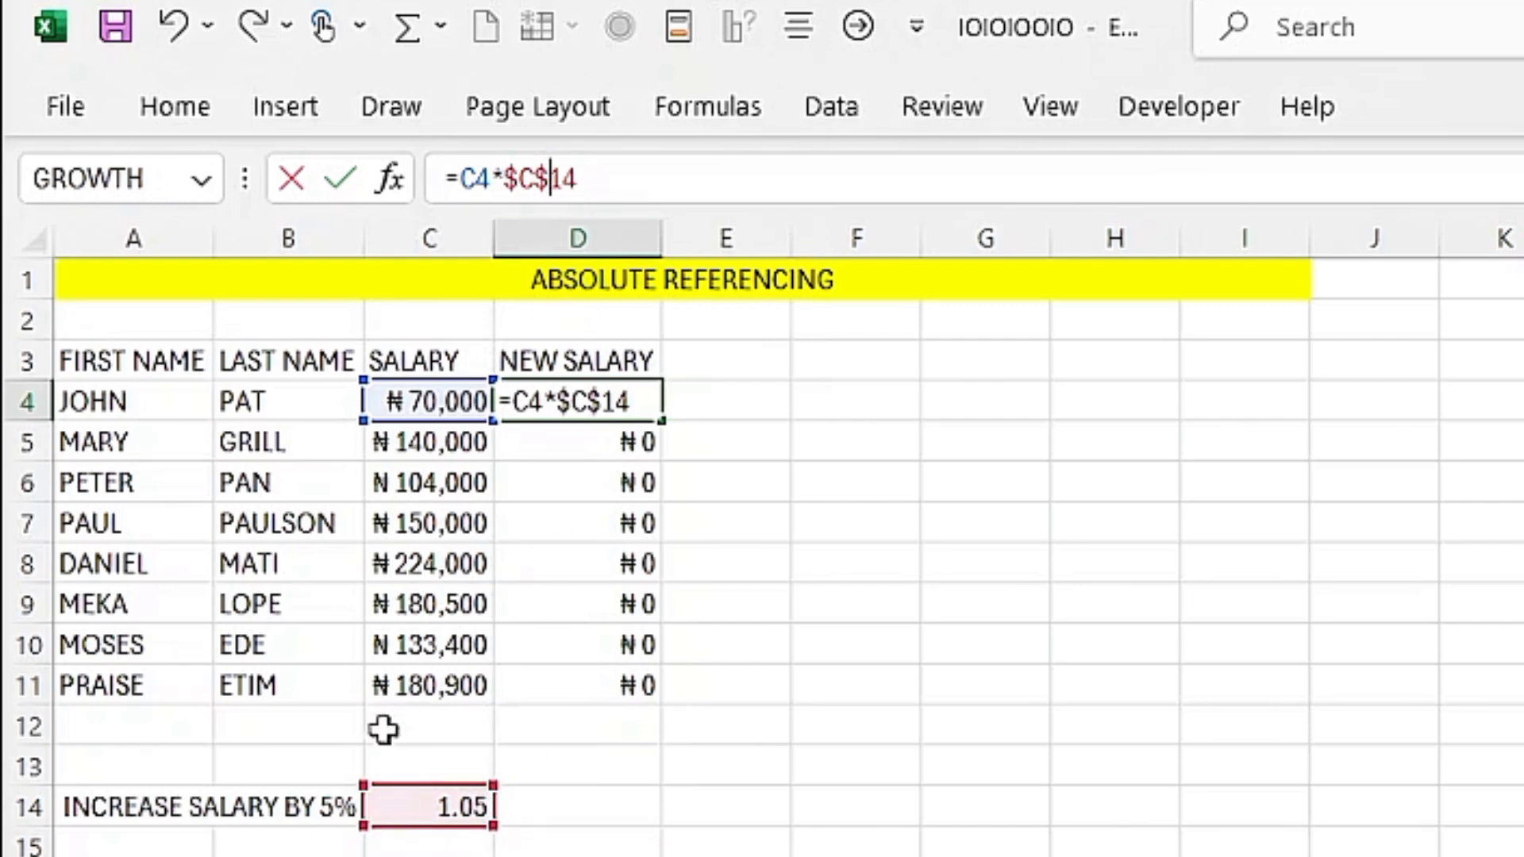
key("Return")
left_click(647, 404)
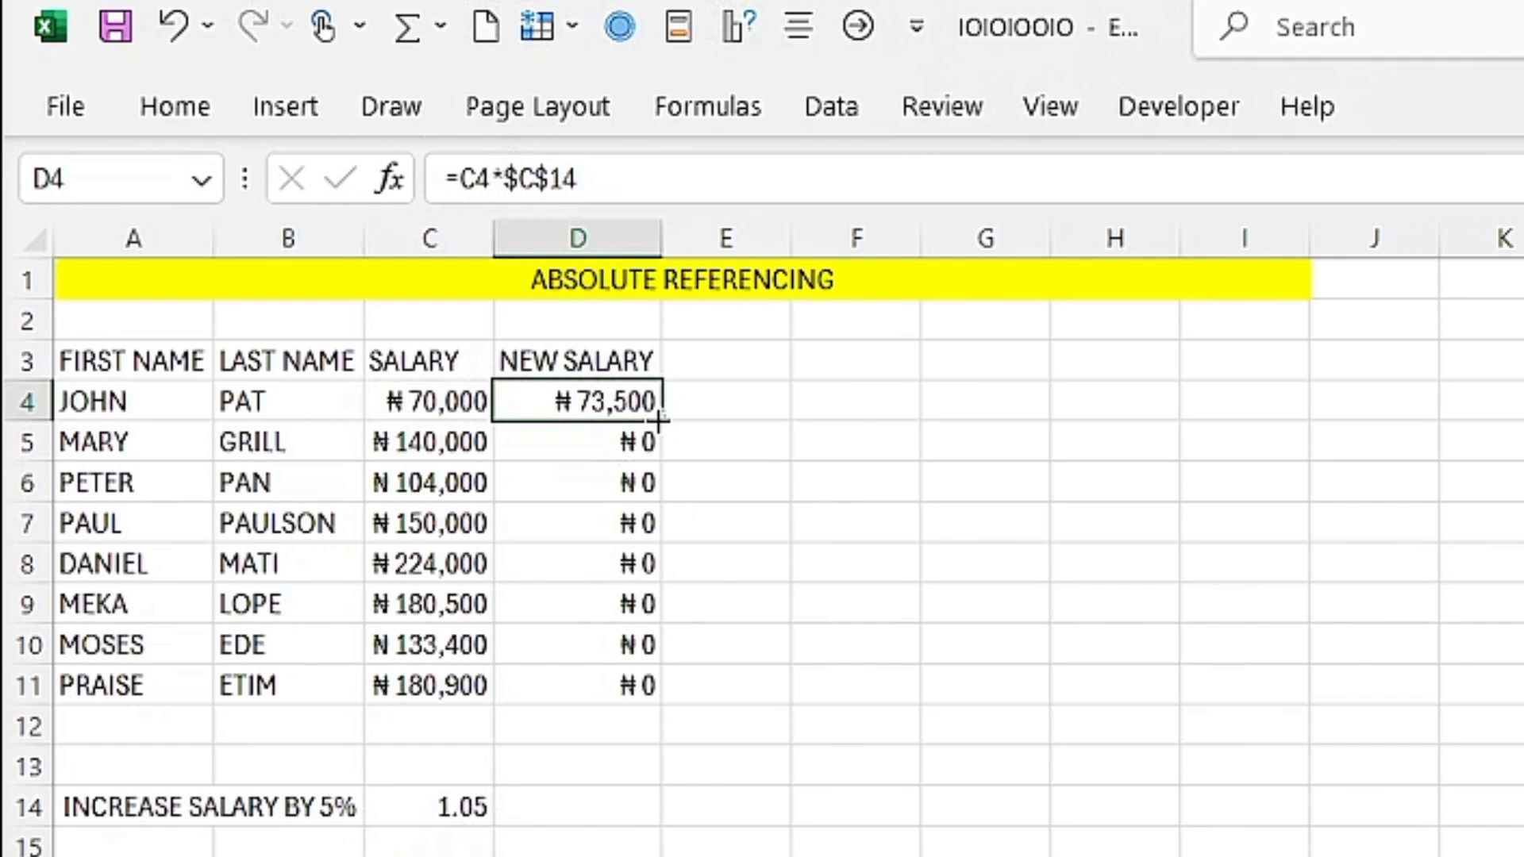
double_click(659, 421)
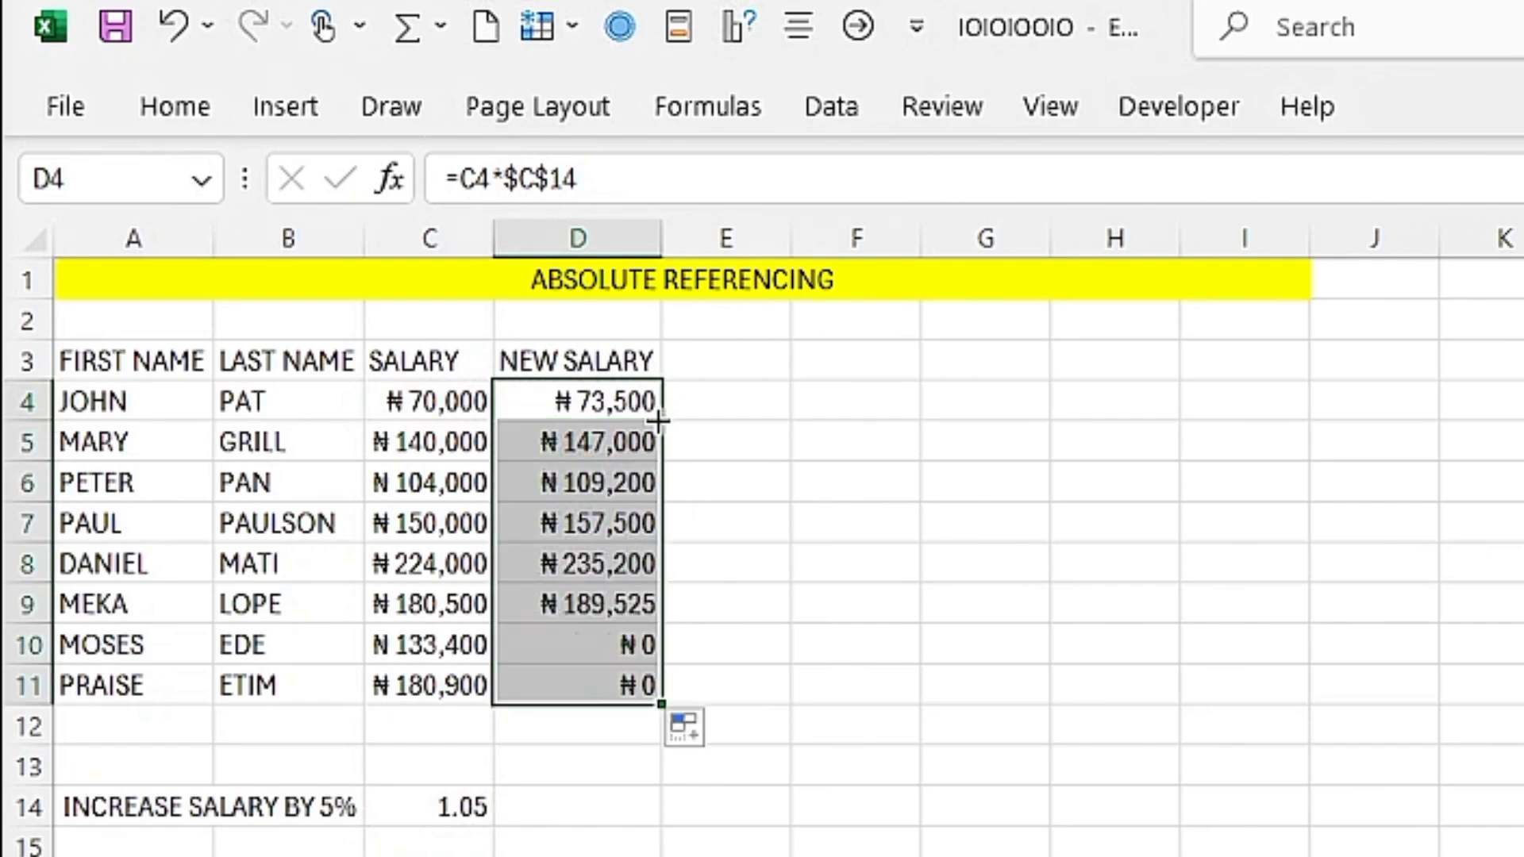
Step: Examine the copied formulas in D5 through D11 to compare their salary and increase-rate references
left_click(573, 444)
left_click(556, 478)
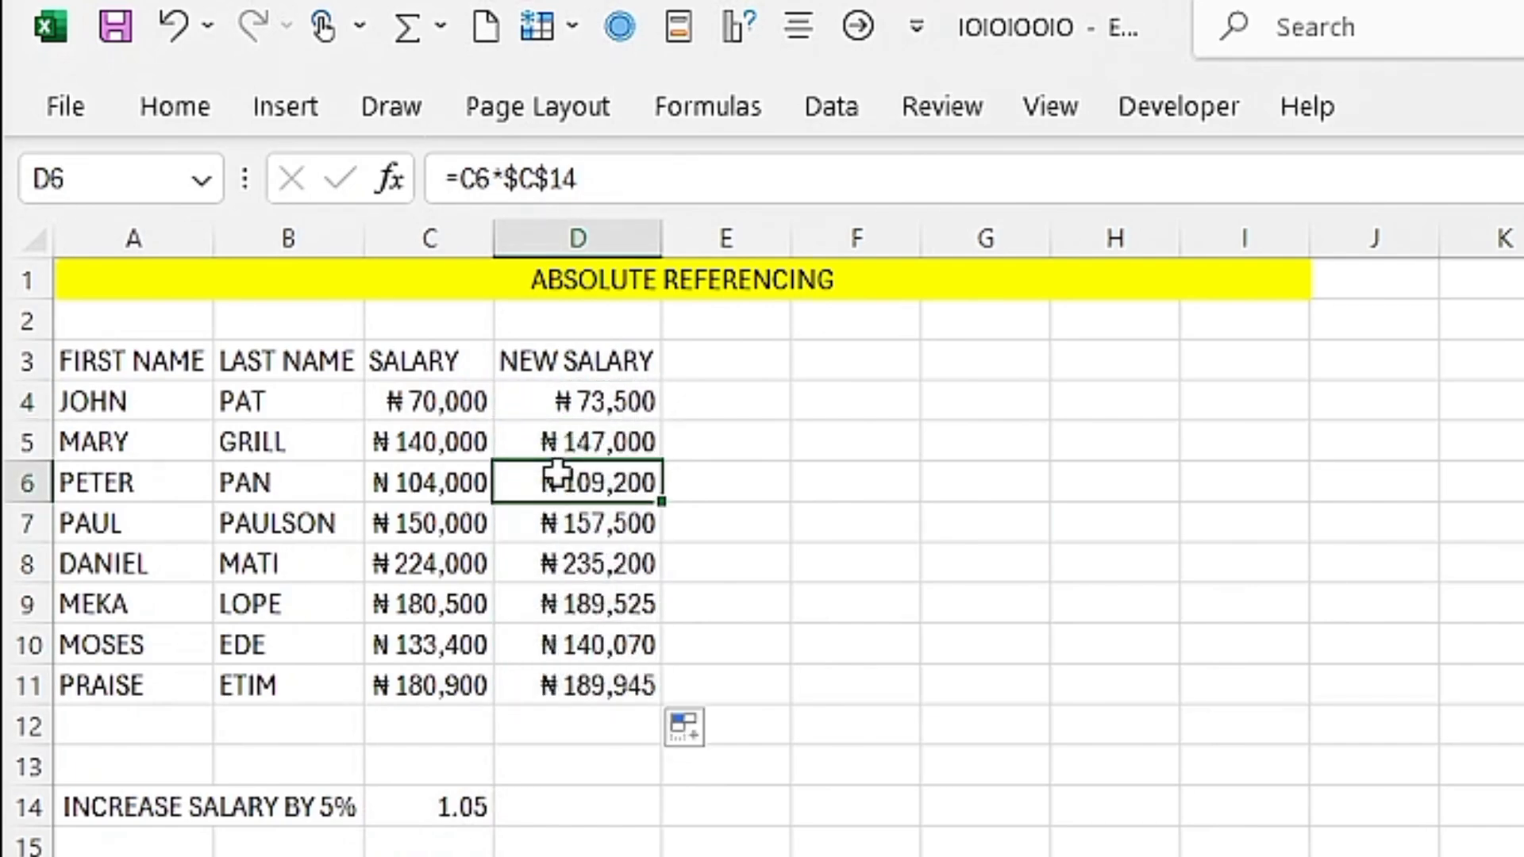
left_click(542, 528)
left_click(539, 565)
left_click(539, 605)
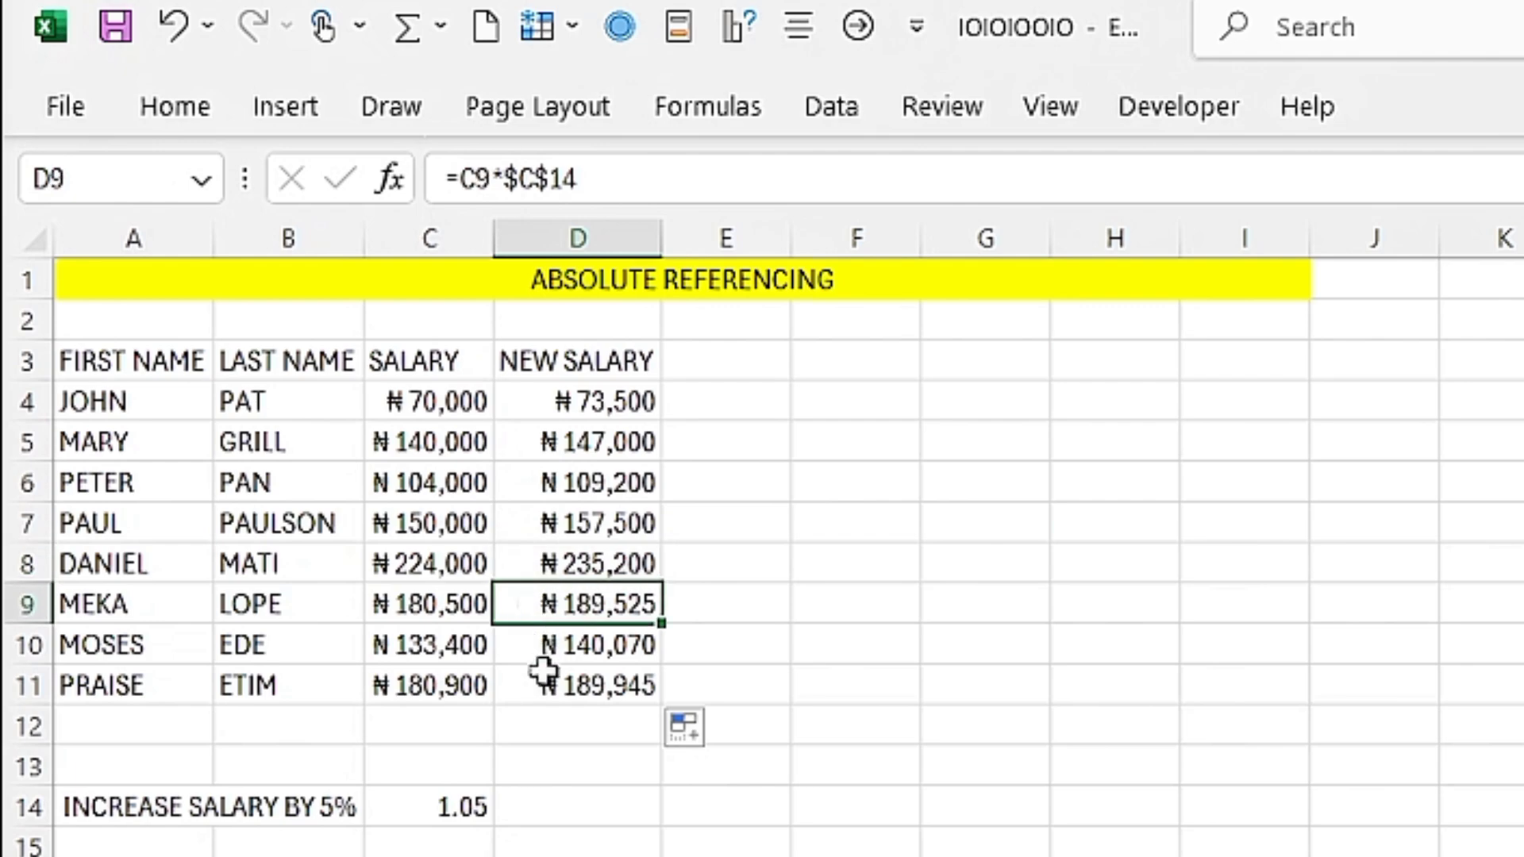
left_click(545, 676)
left_click(565, 639)
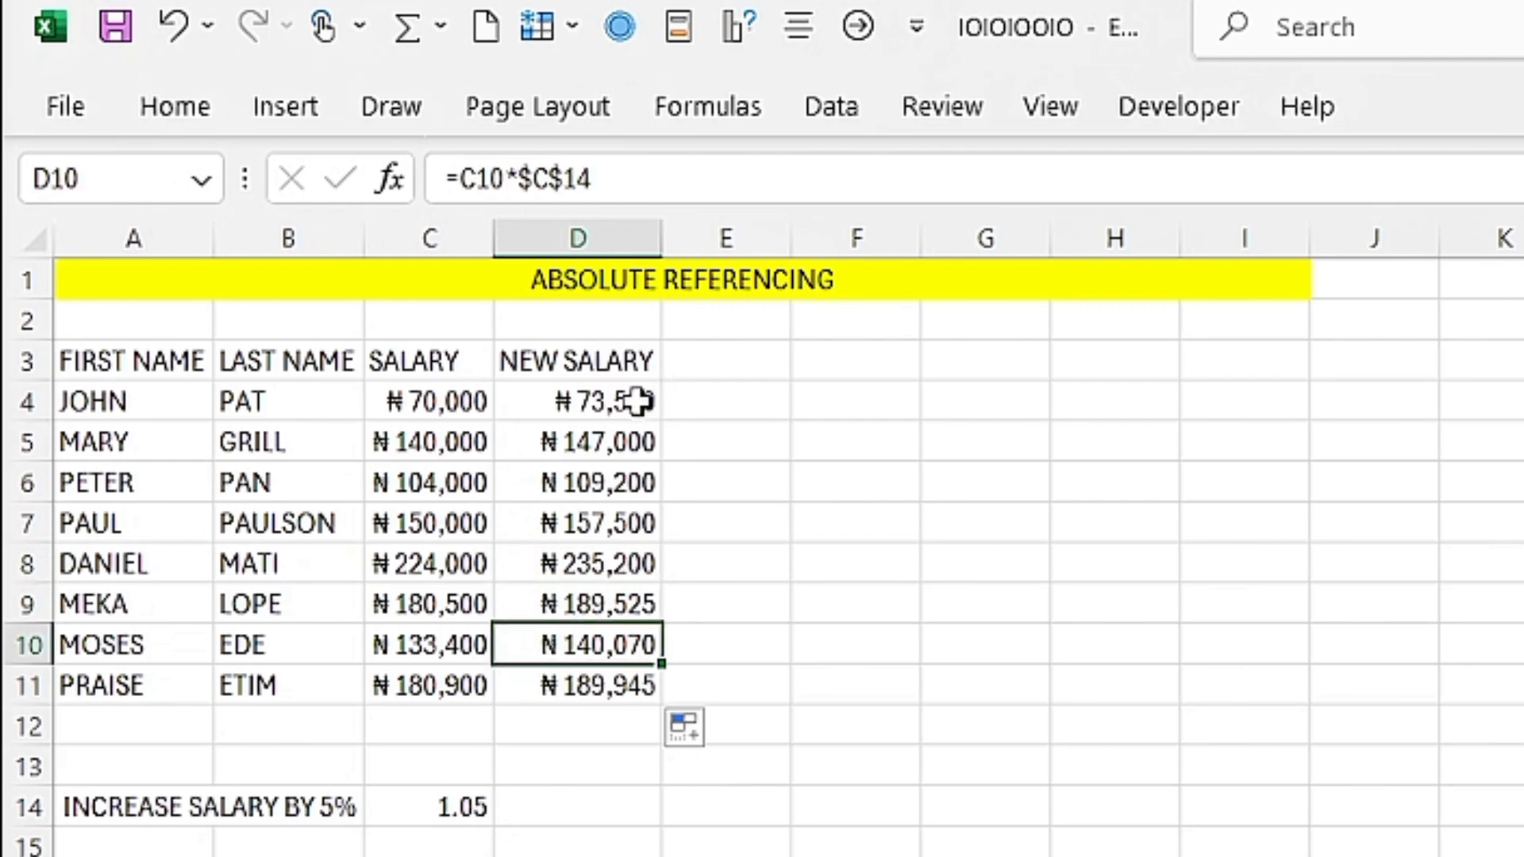
Step: Fill the D4 formula across row 4 to I4 and inspect the references in the copied cells
left_click(639, 402)
left_click_drag(668, 419, 1337, 516)
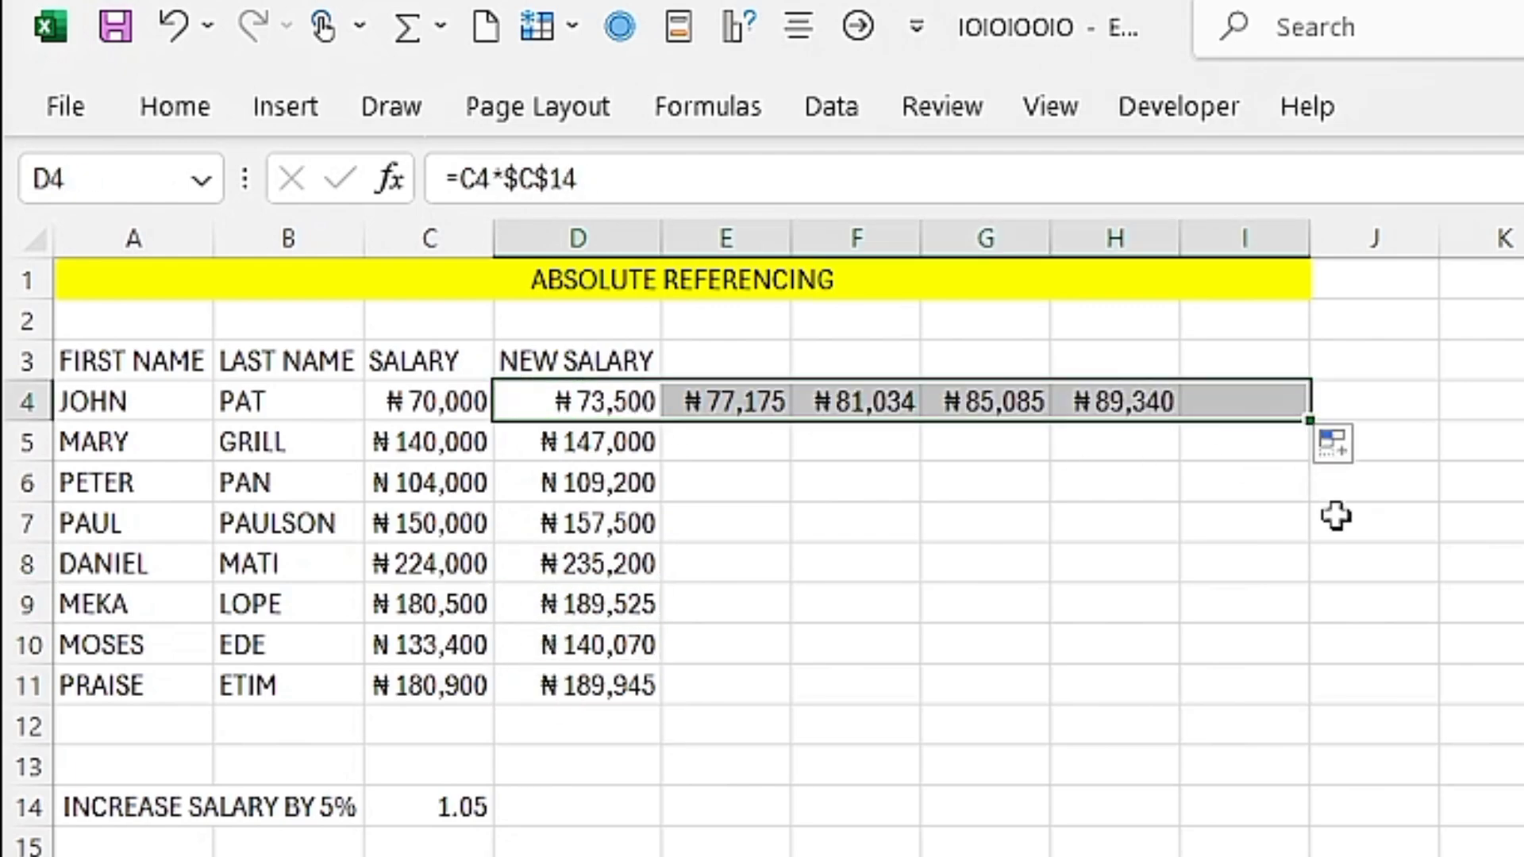
left_click(691, 400)
left_click(835, 389)
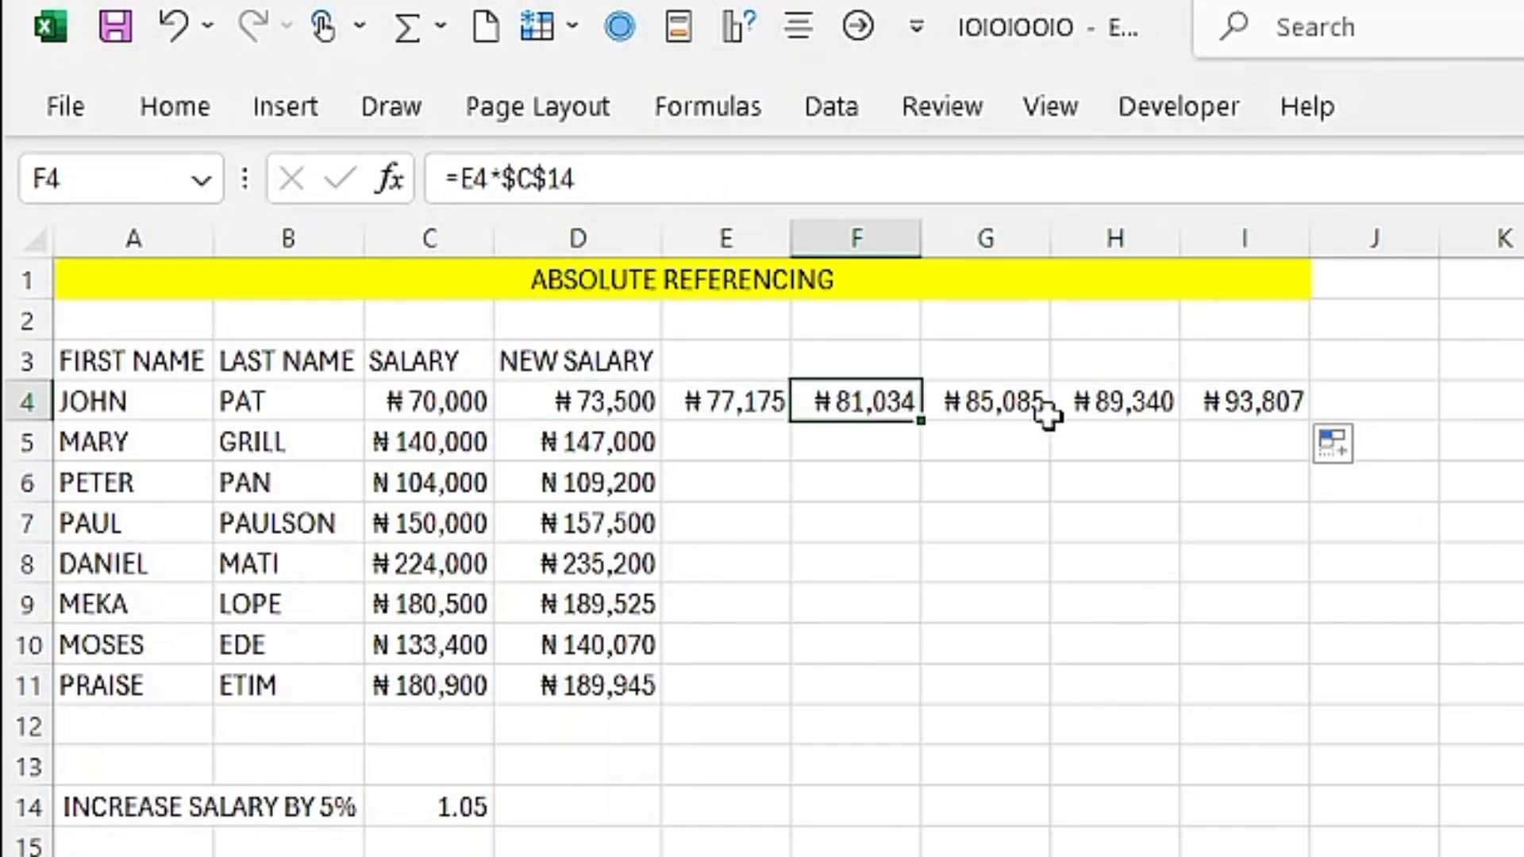
left_click(1040, 409)
left_click(1091, 405)
left_click(1211, 404)
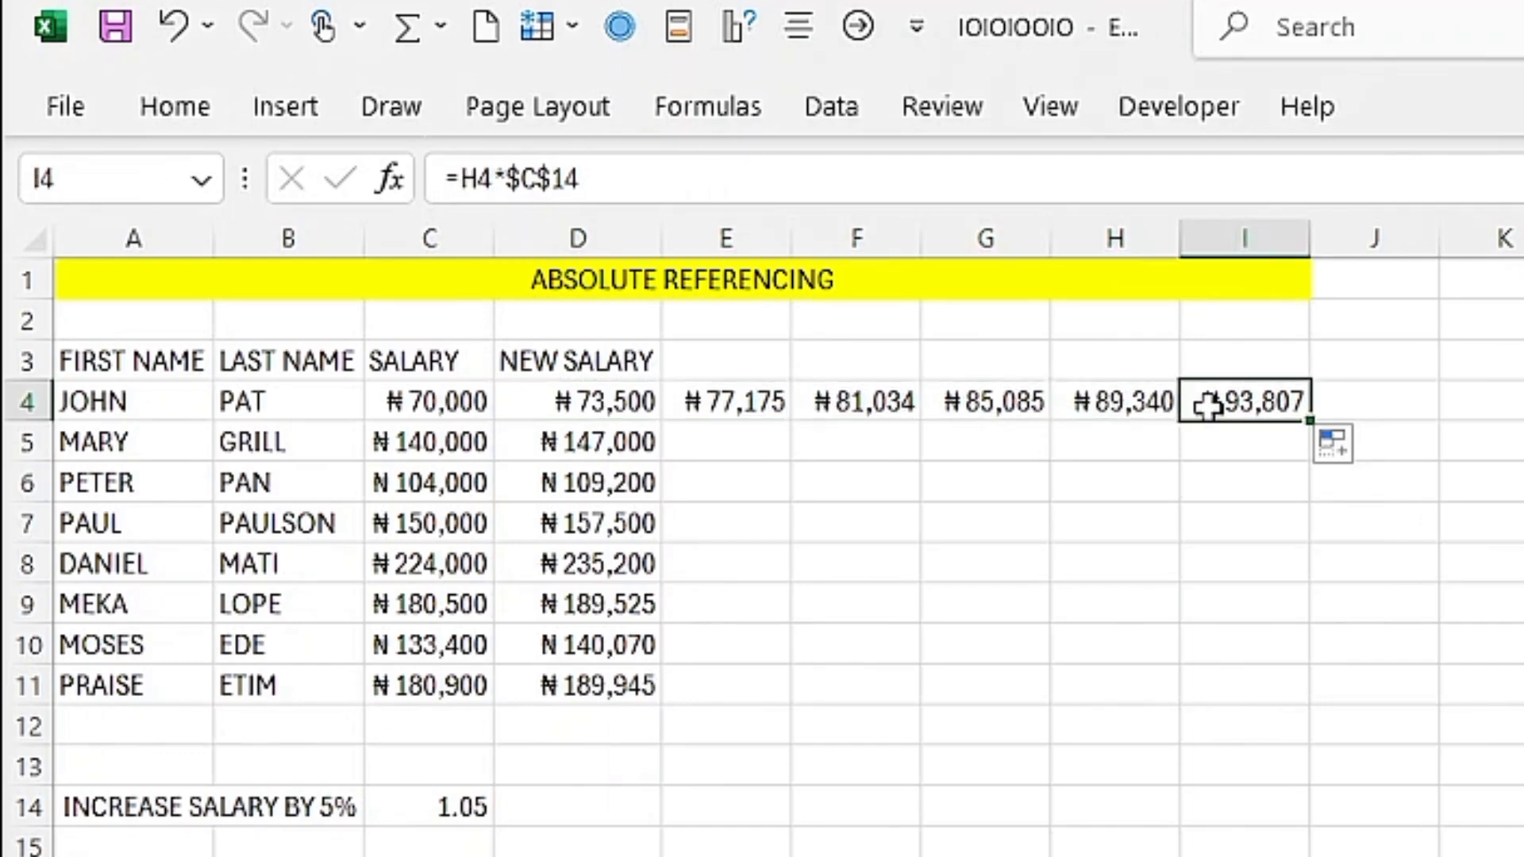
Step: Clear the copied formulas from E4:I4, leaving only the New Salary column
left_click(955, 408, "shift")
left_click_drag(955, 409, 723, 416)
key("Delete")
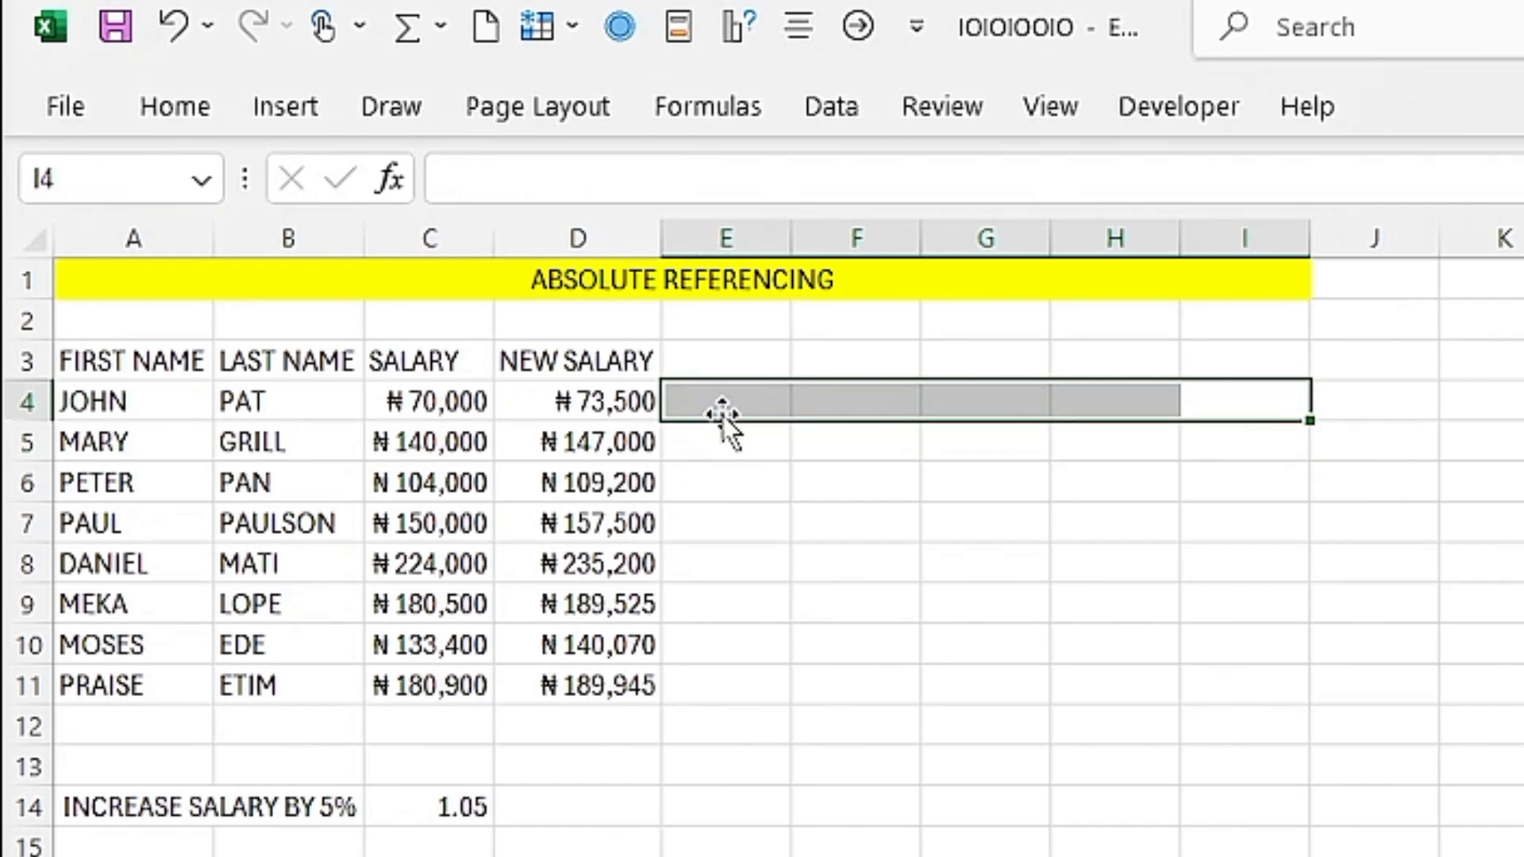
left_click(707, 443)
left_click(626, 454)
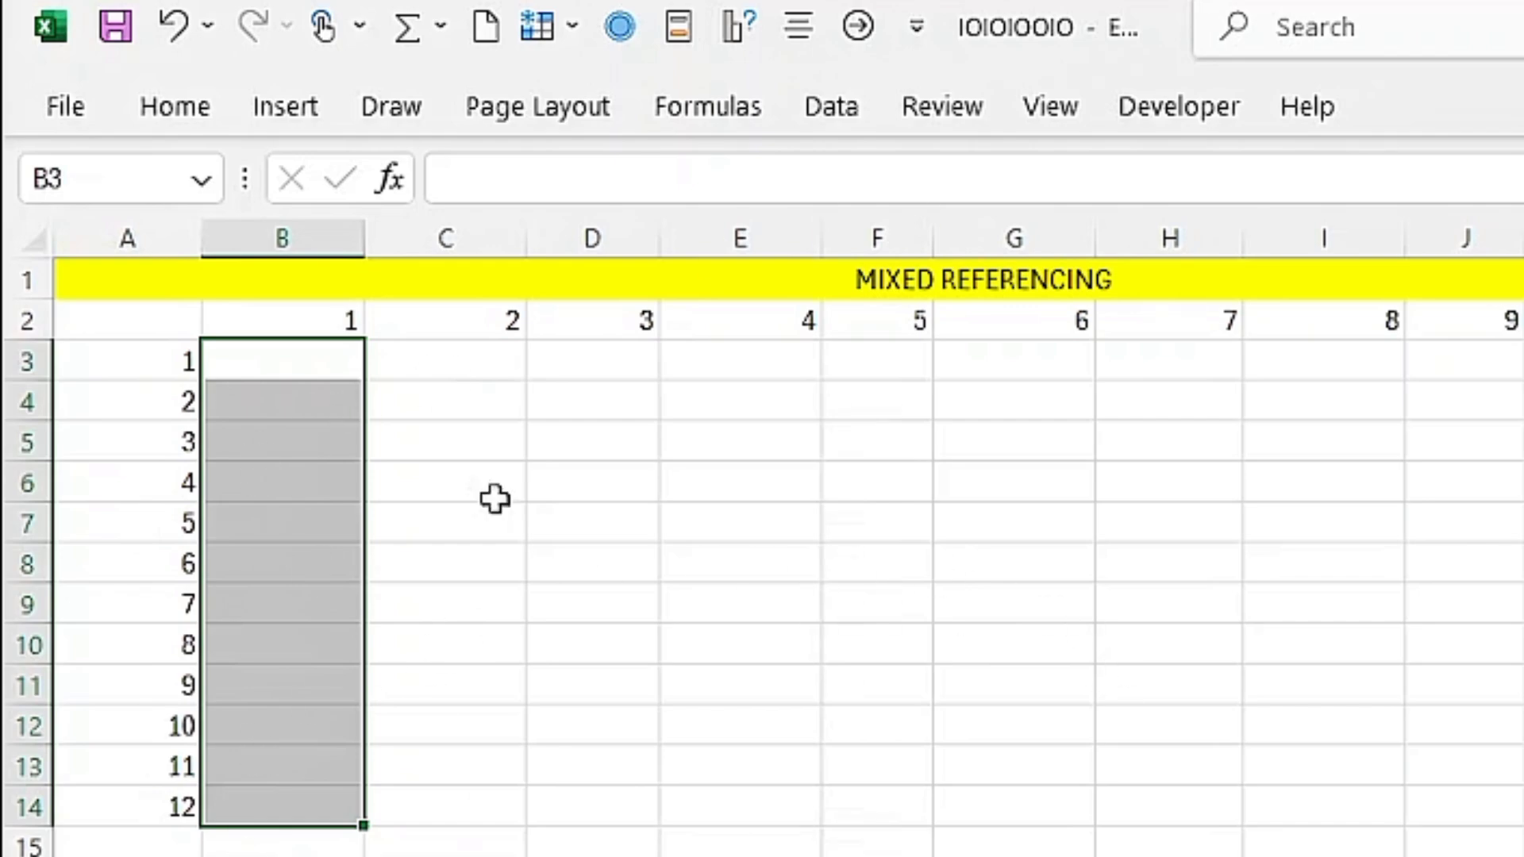
Step: Enter the formula =A3*B2 in B3 of the mixed referencing table, and select that cell
left_click_drag(249, 355, 1523, 365)
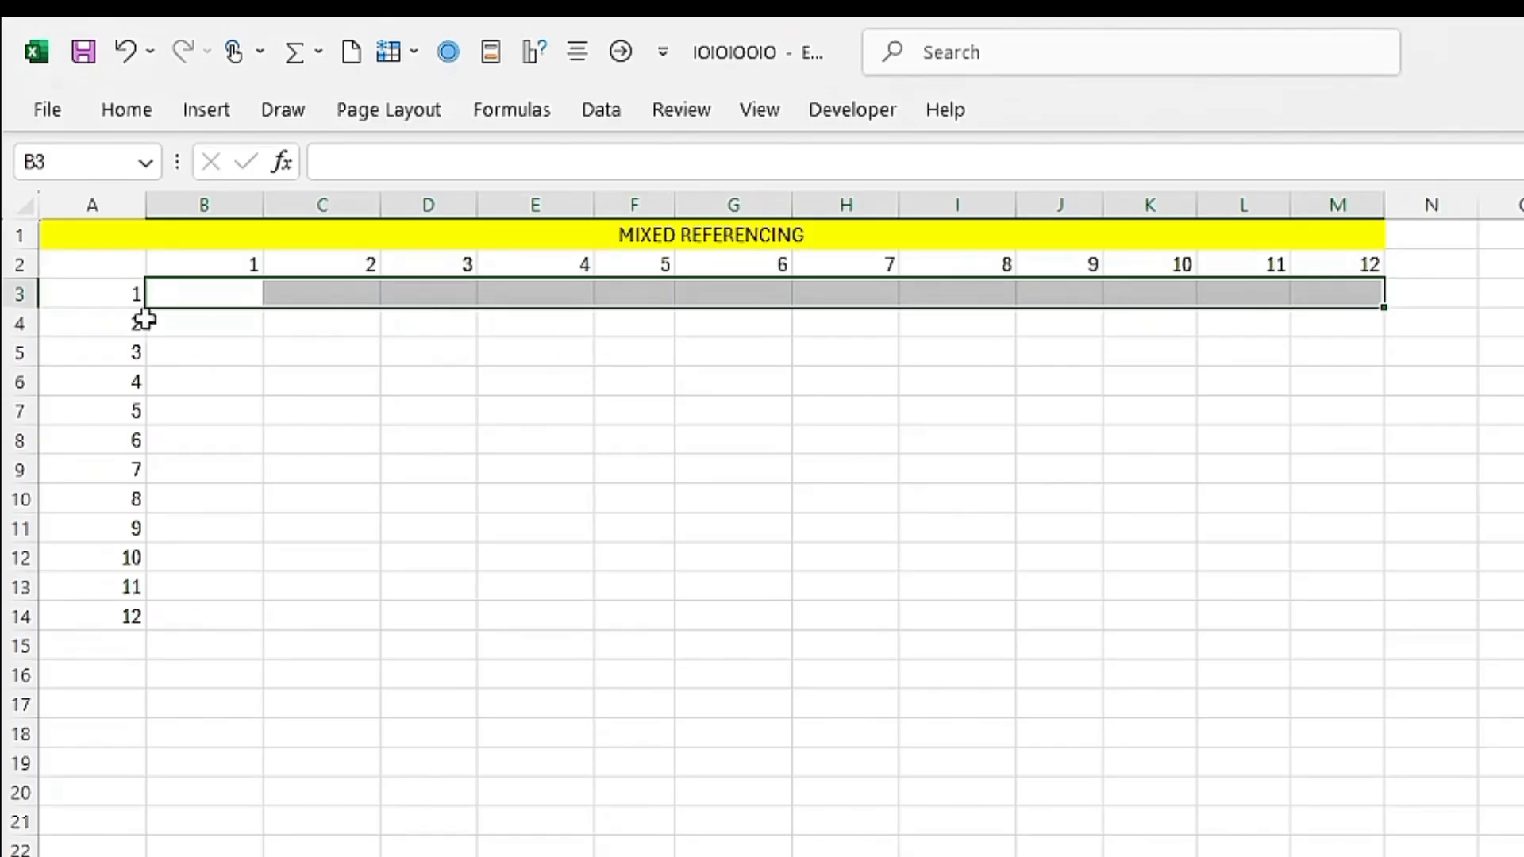
left_click(171, 348)
left_click(191, 296)
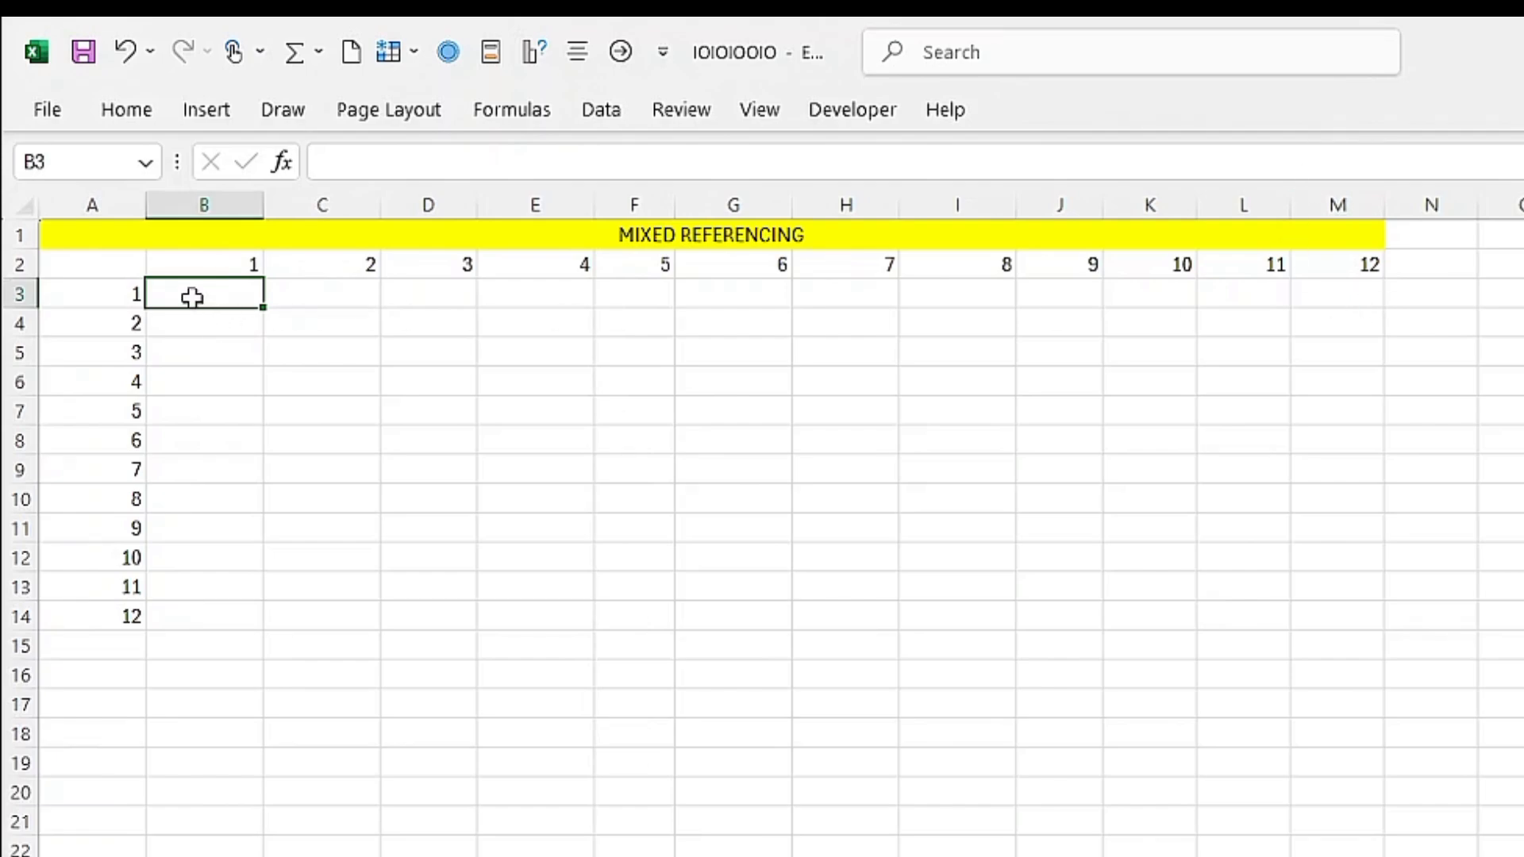
type("=")
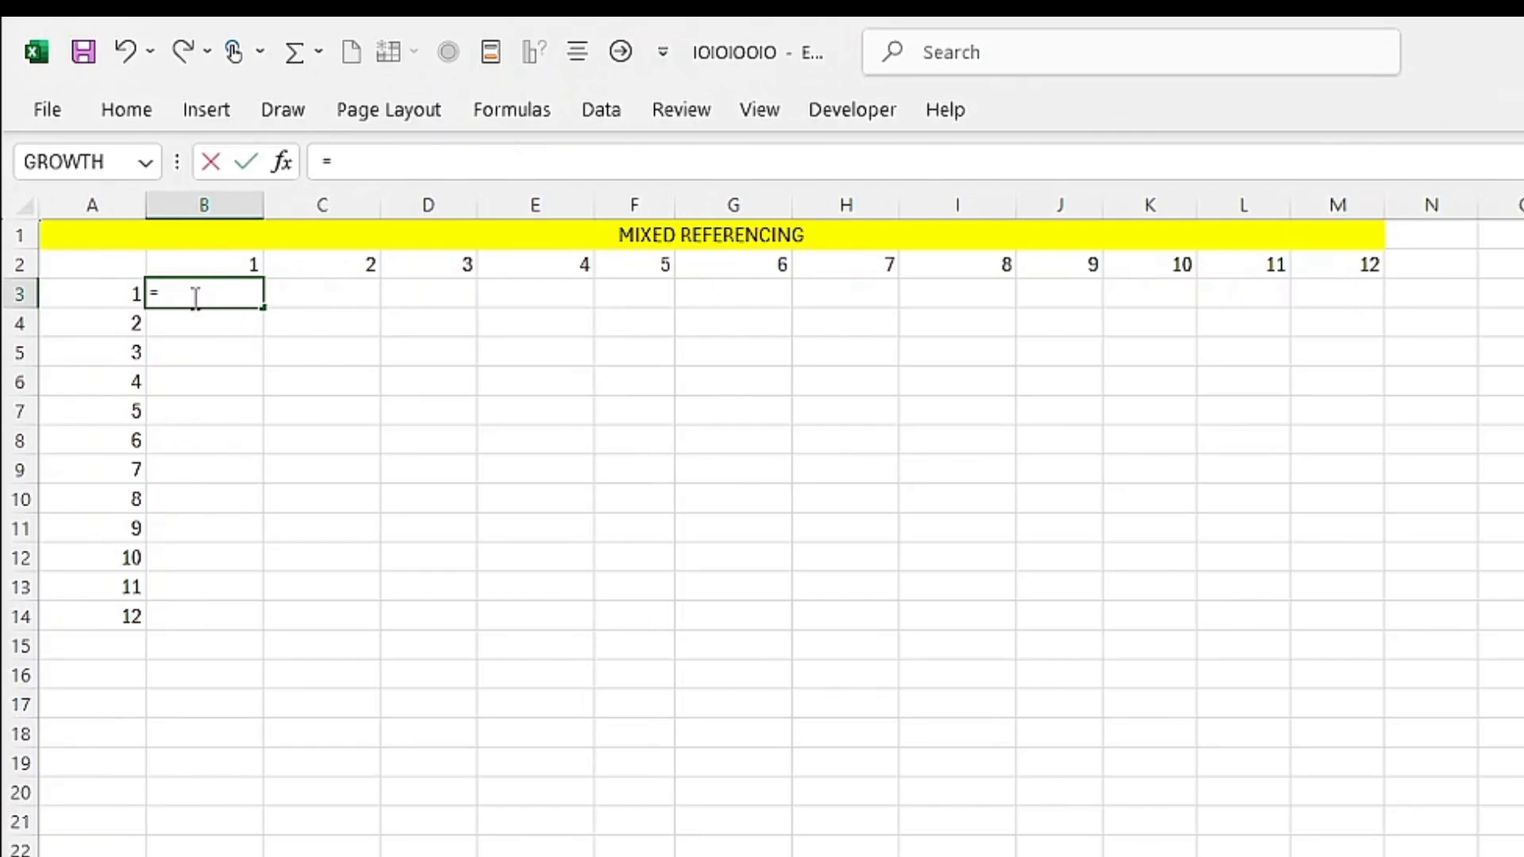
left_click(87, 290)
type("*")
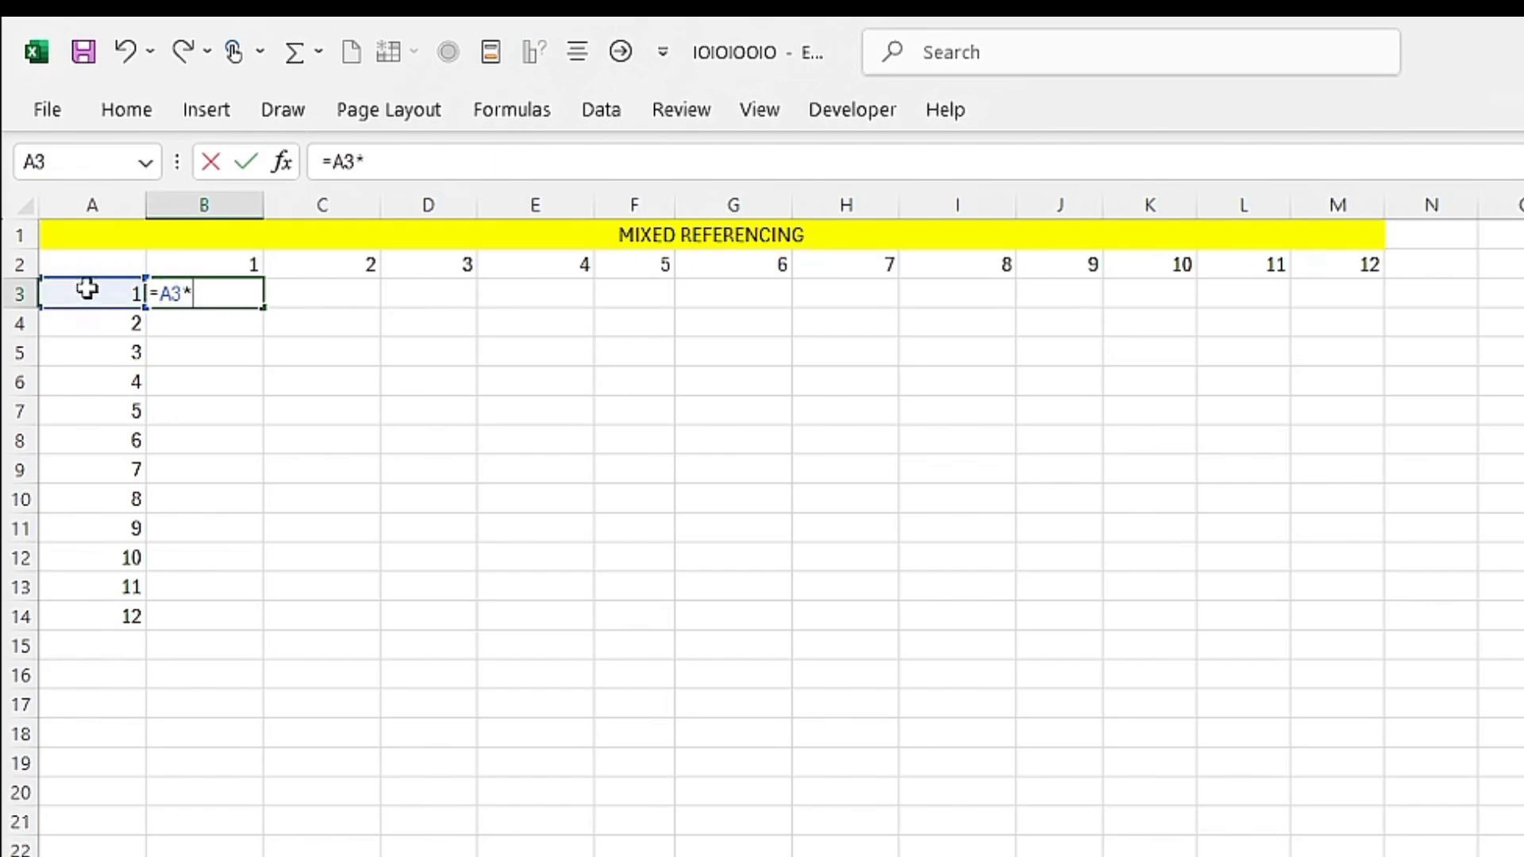
left_click(161, 262)
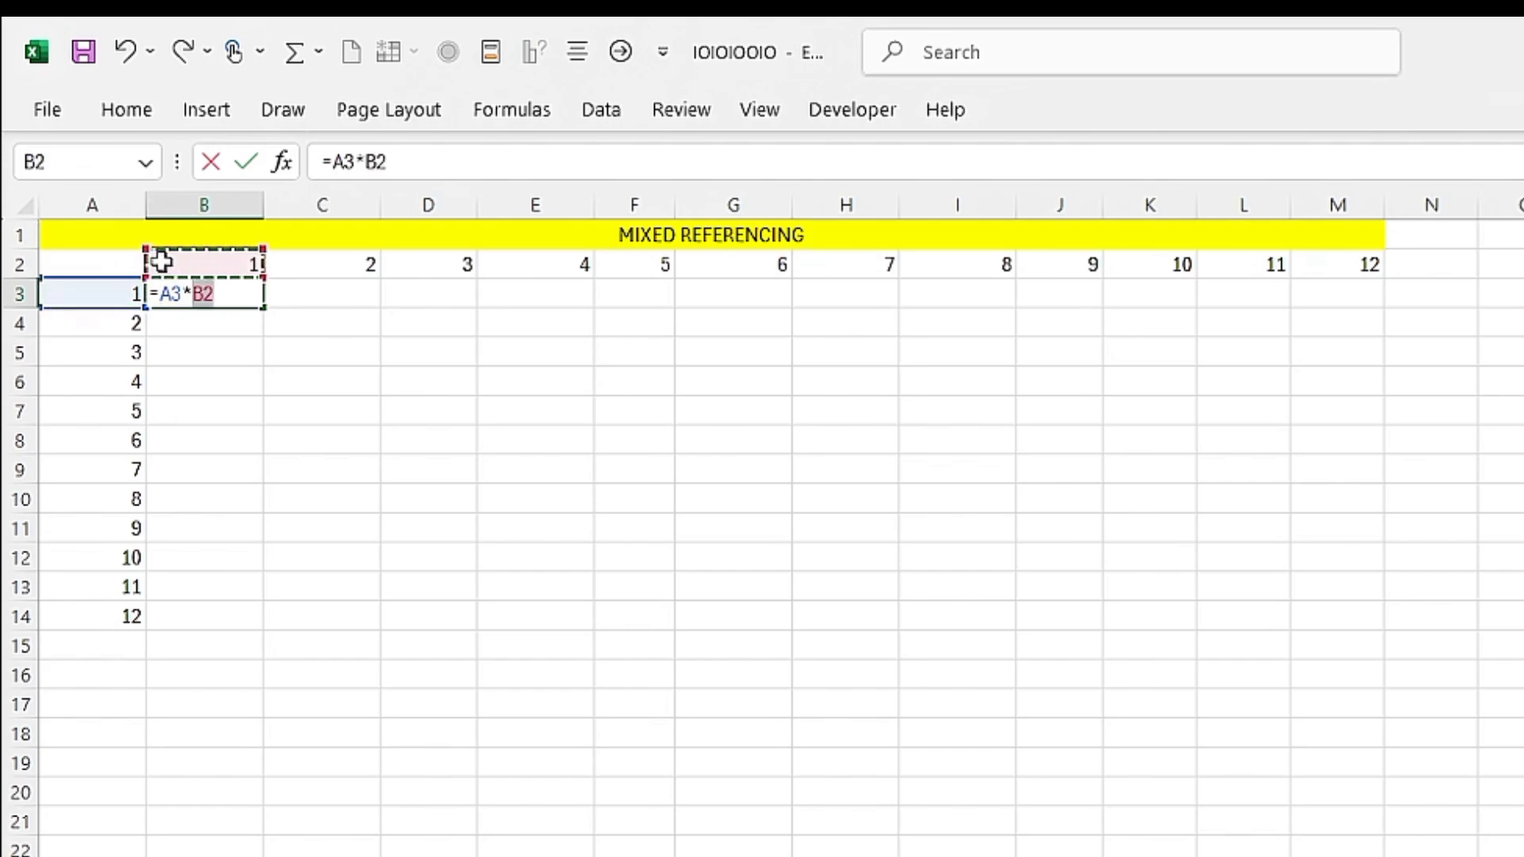
key("Return")
left_click(194, 298)
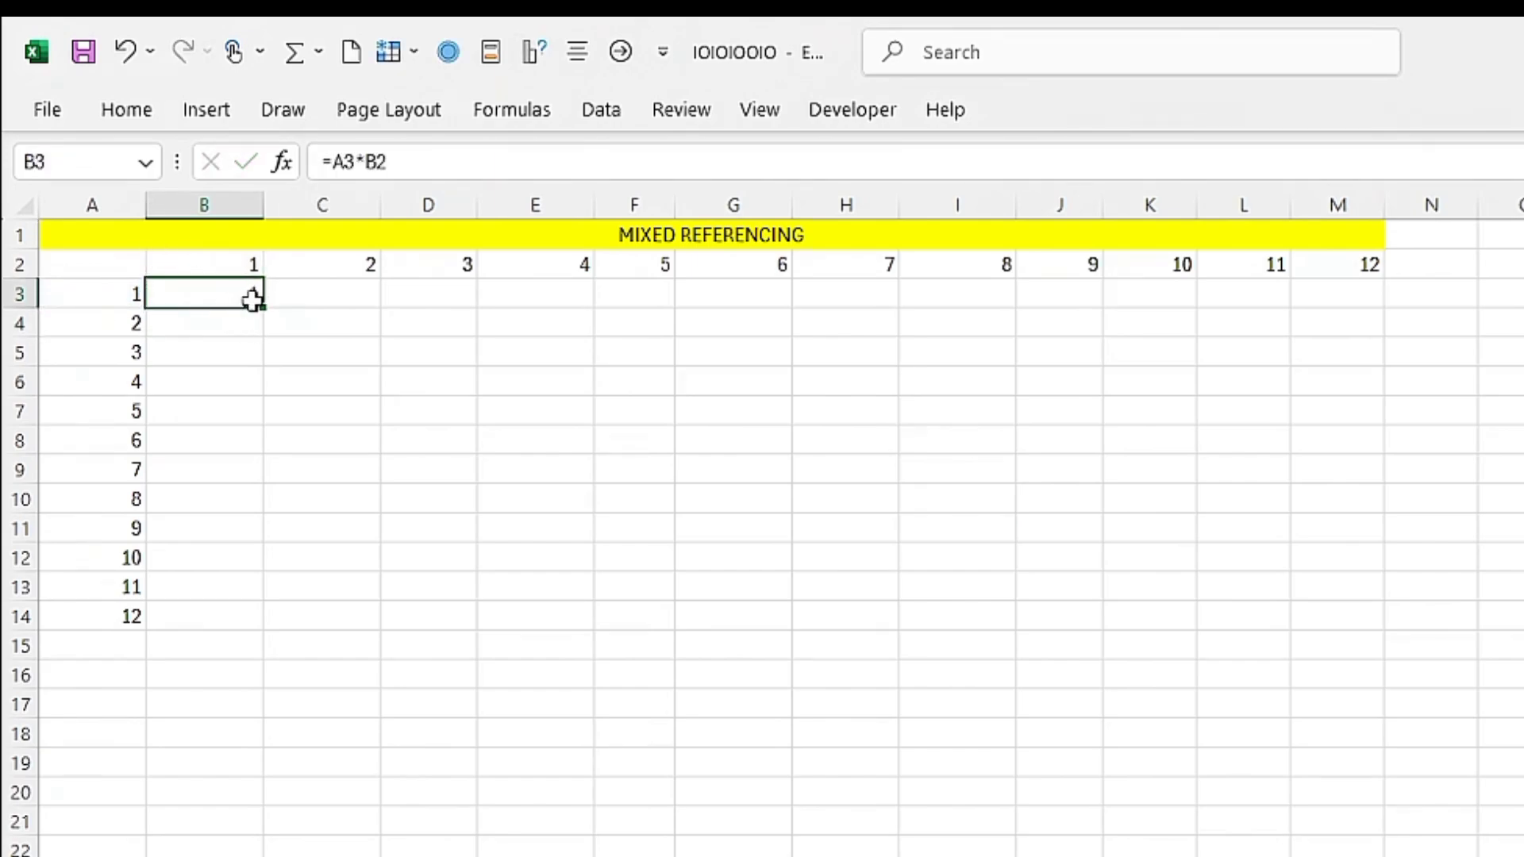
Step: Fill the B3 formula across row 3 to M3 and check the references in C3 and D3
left_click_drag(262, 303, 1349, 279)
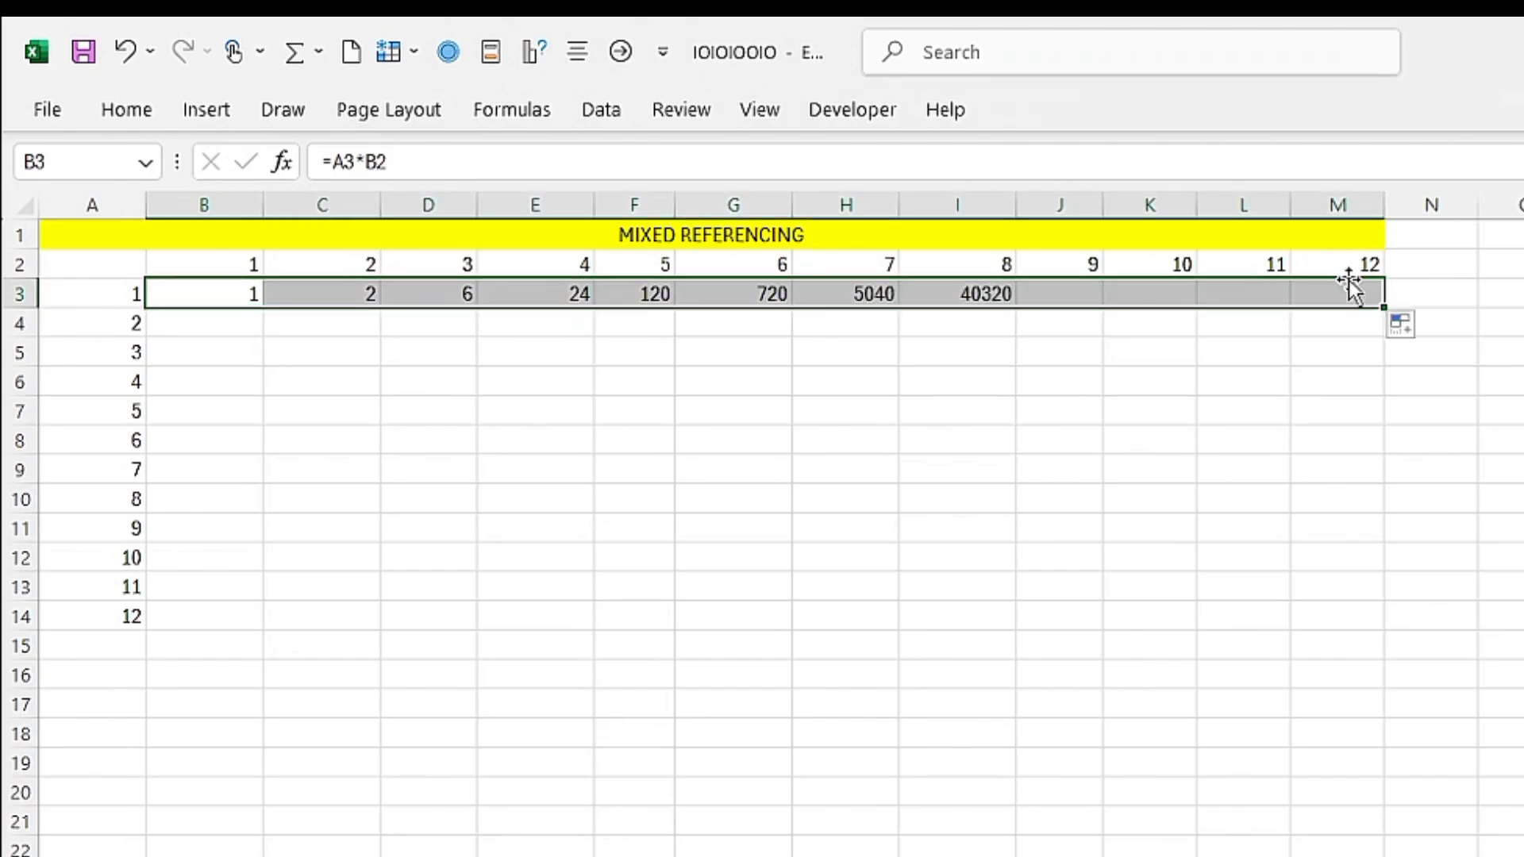
left_click(202, 297)
left_click(310, 296)
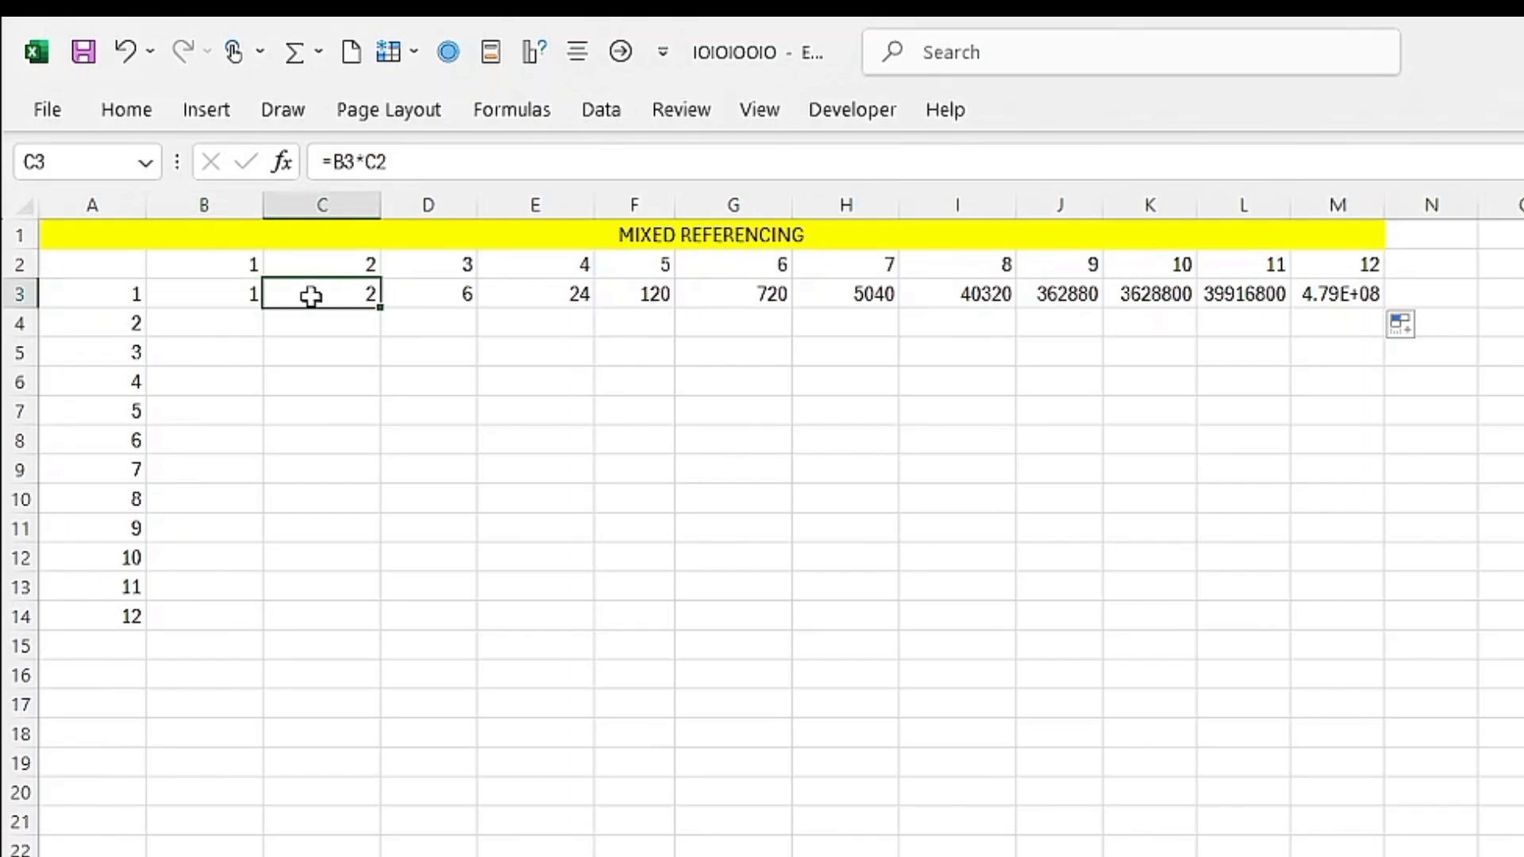
left_click(428, 286)
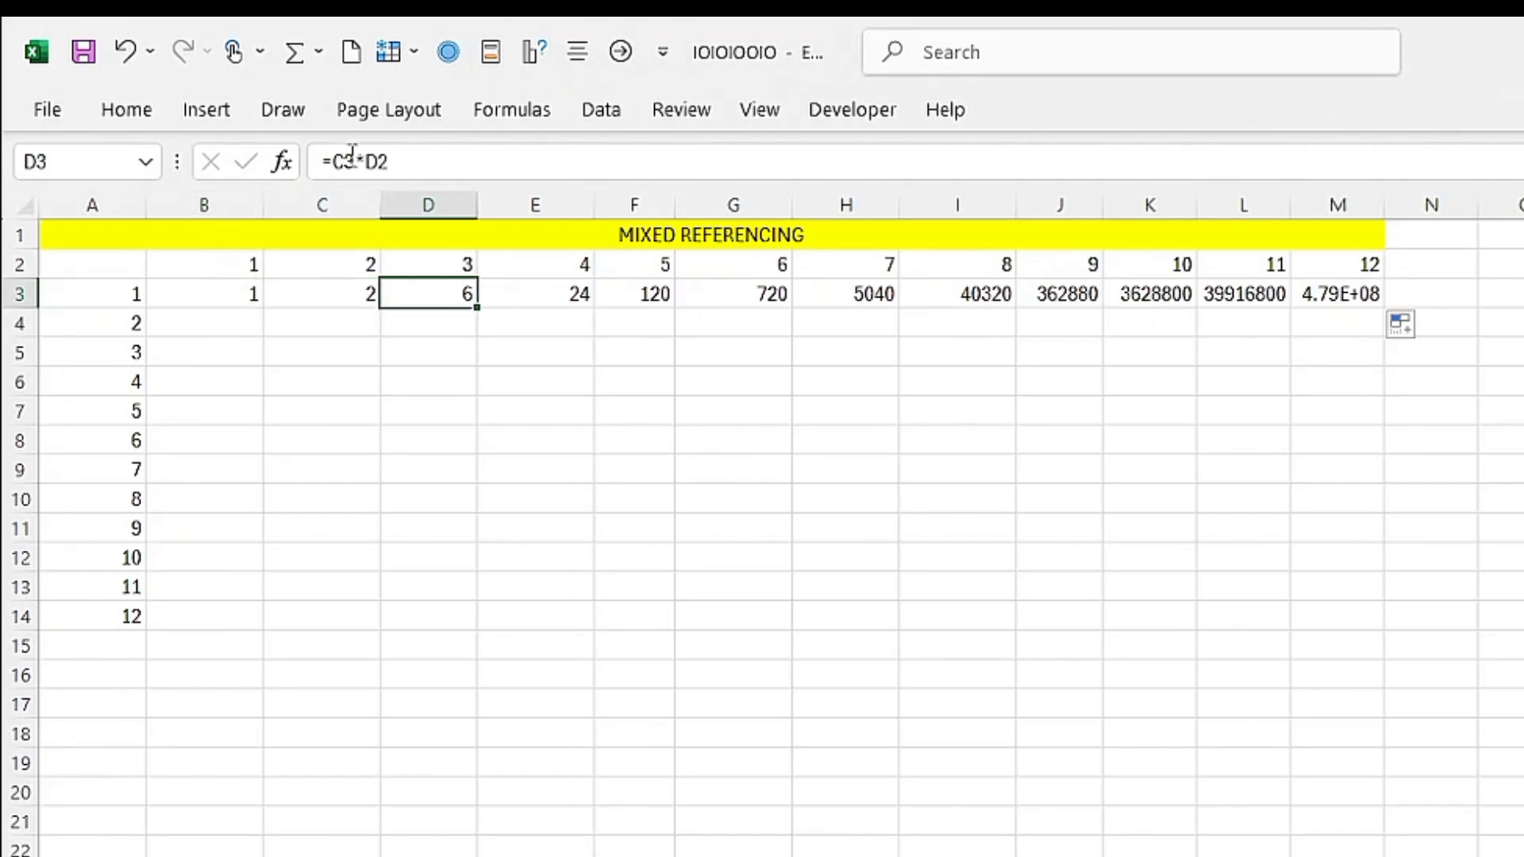
Step: Lock the column of the first reference in B3 so the formula reads =$A3*B2
left_click(181, 293)
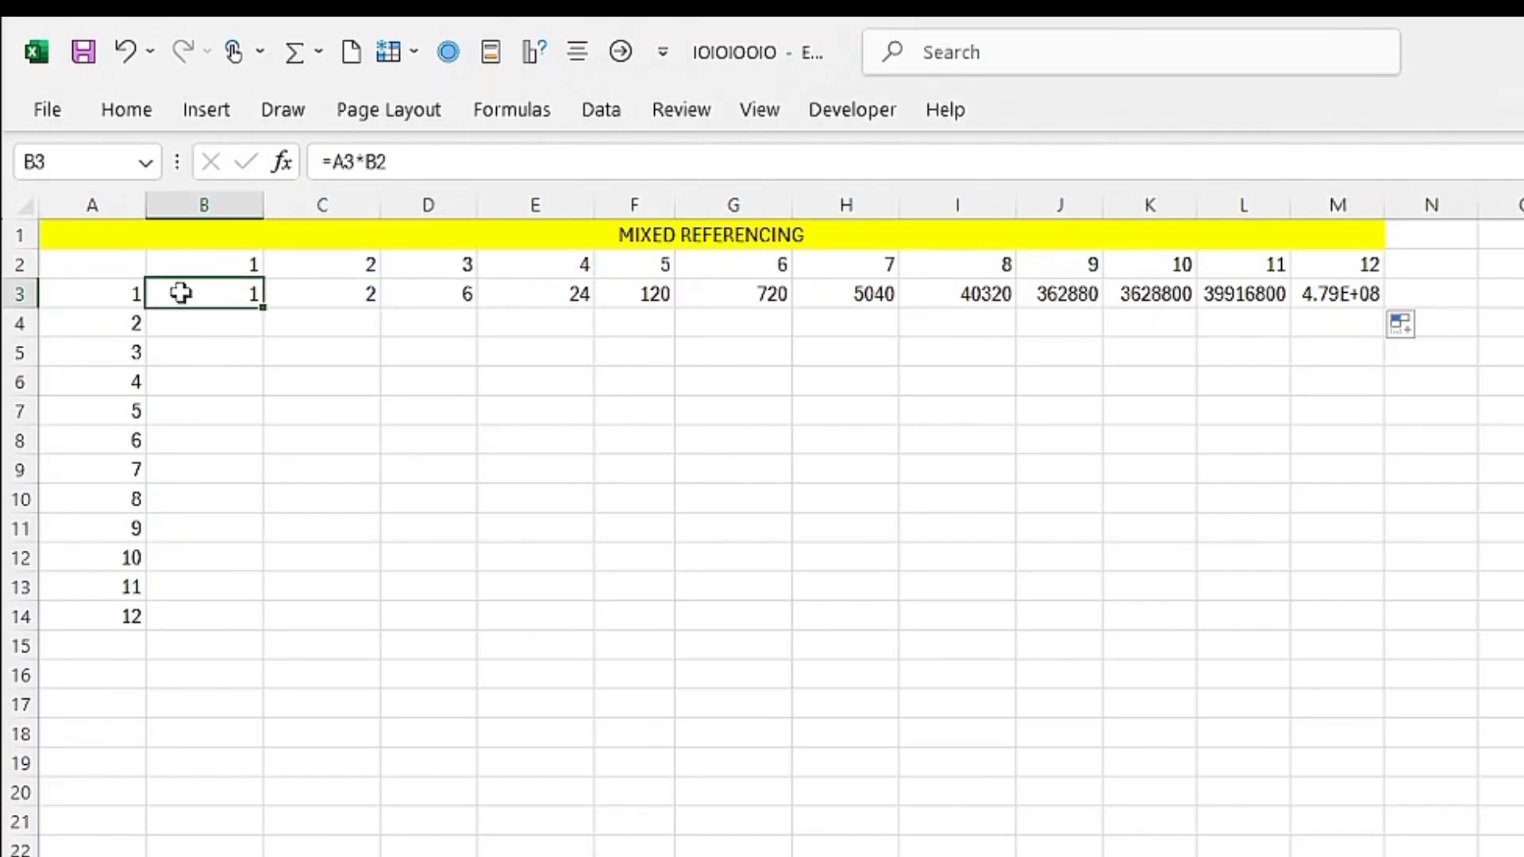
left_click(336, 162)
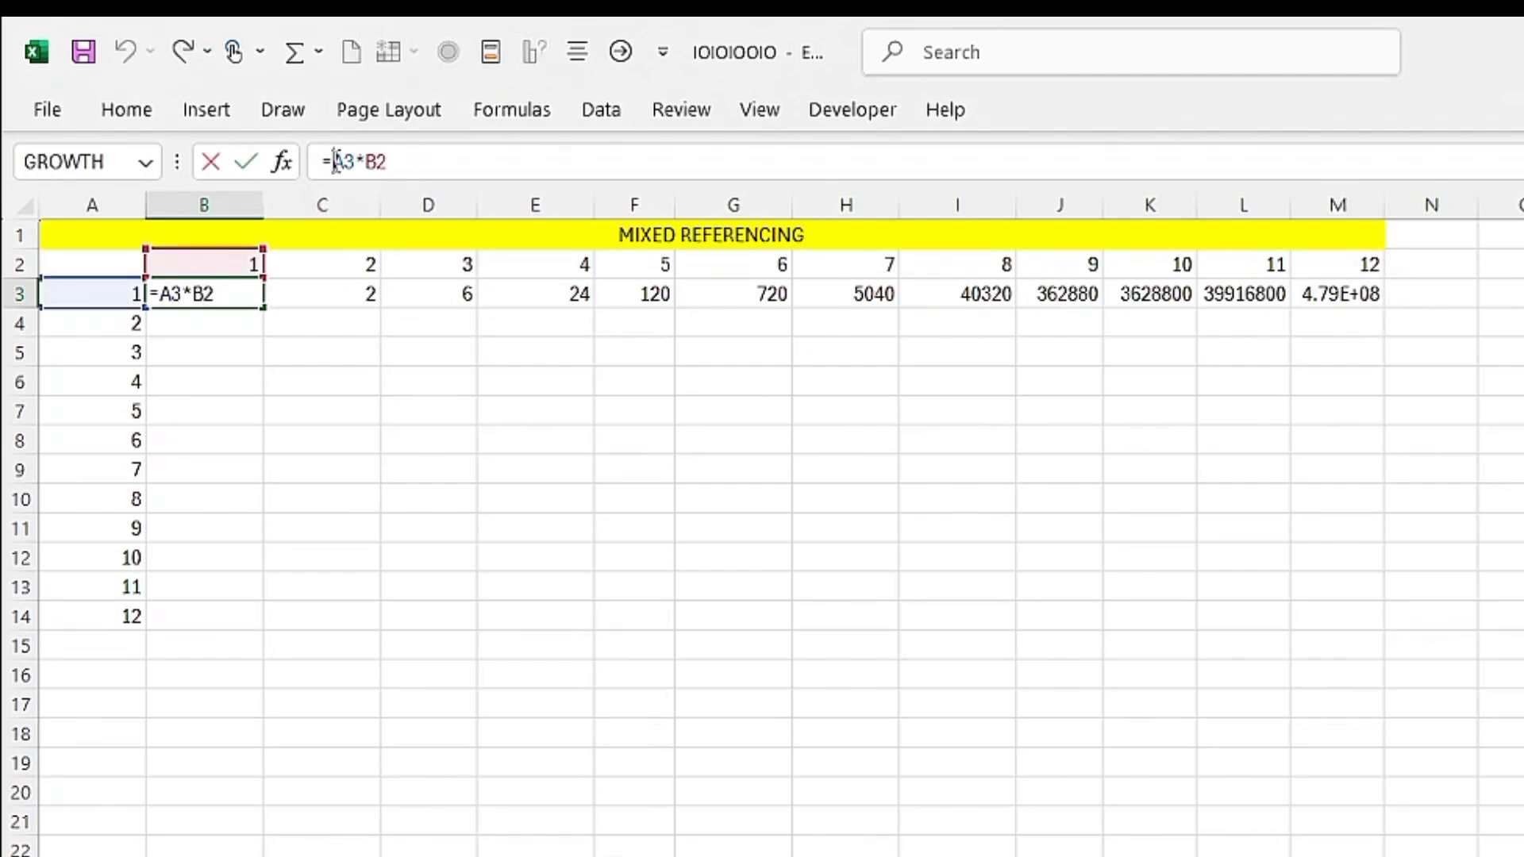
type("$")
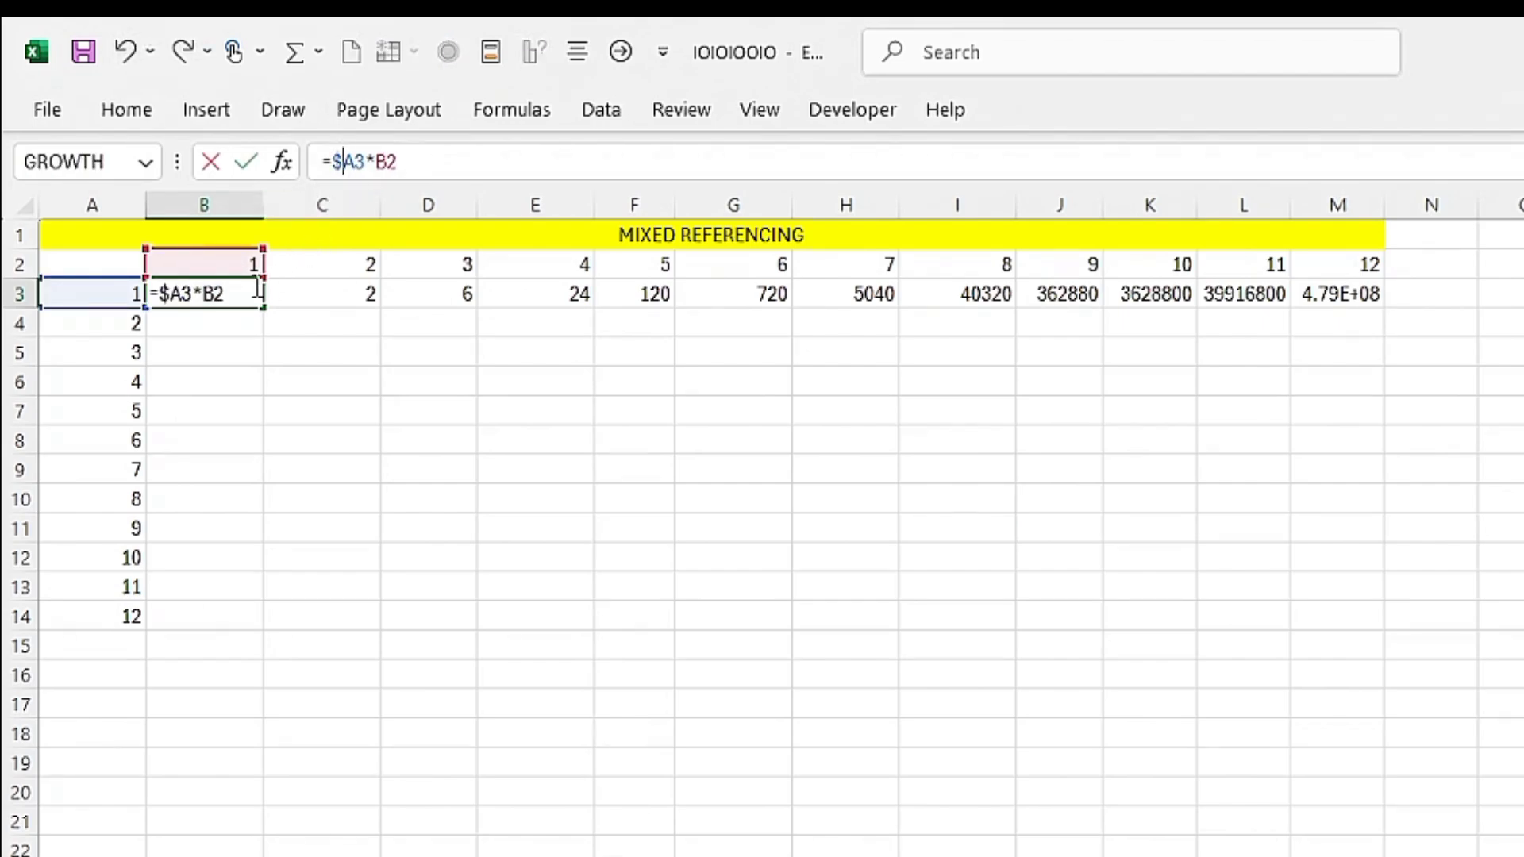
key("Return")
left_click(248, 289)
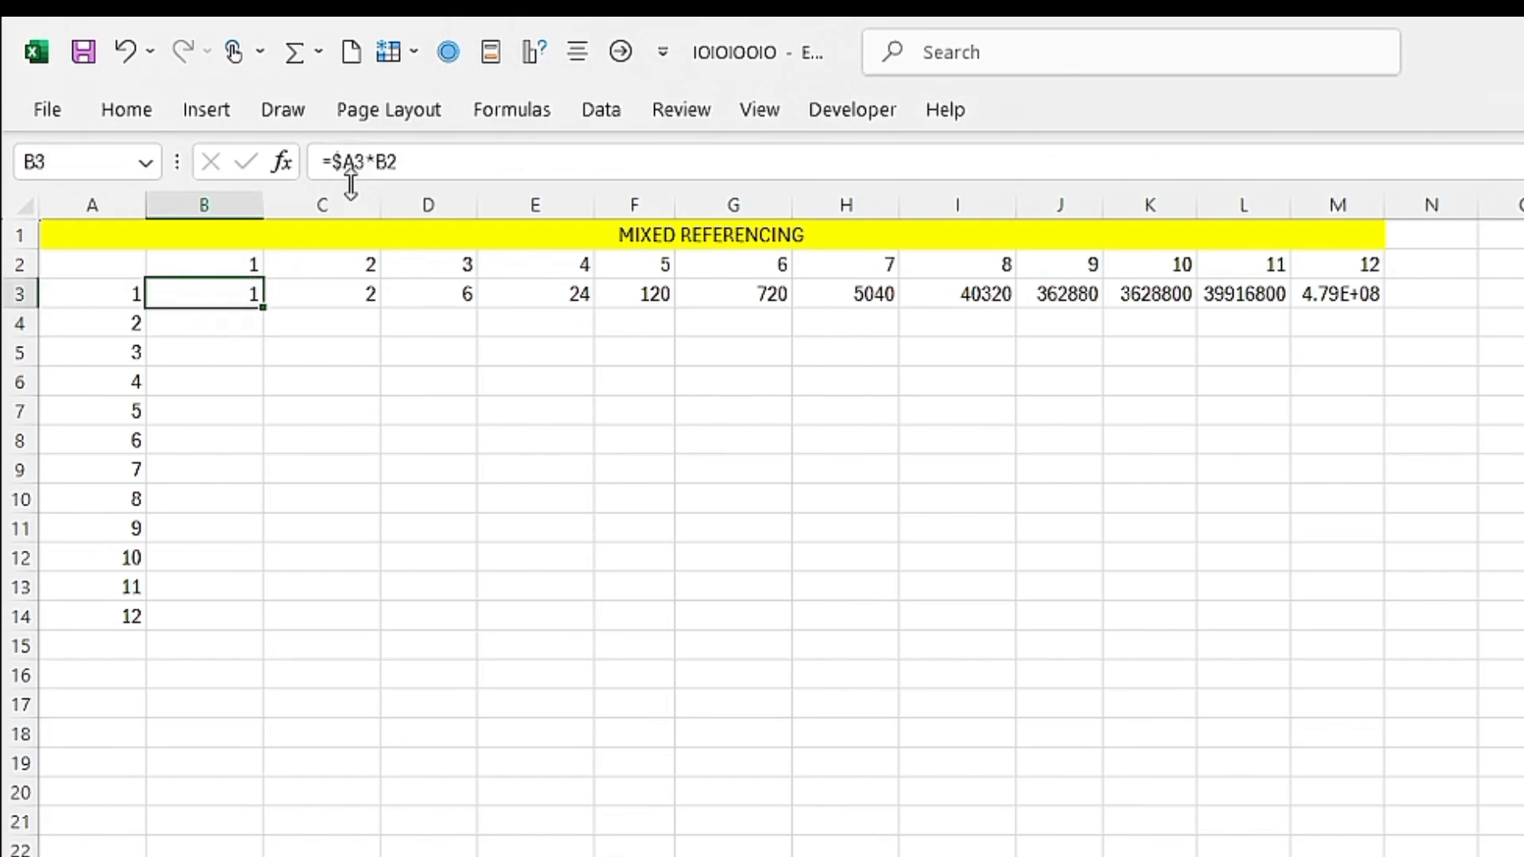
Step: Examine the formulas in C3 through J3 to see which cells each one multiplies
left_click(290, 296)
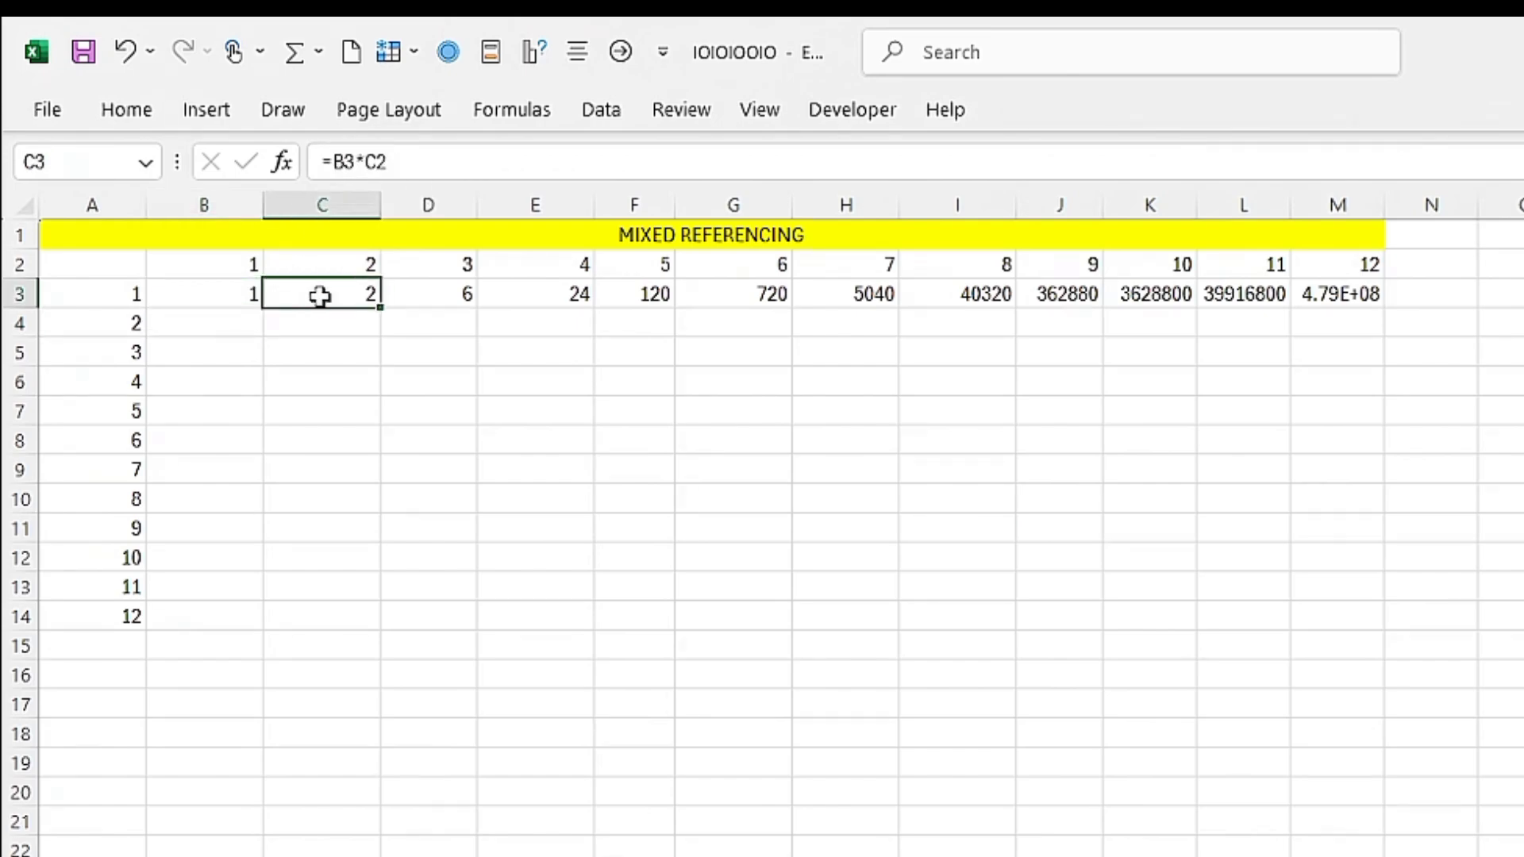
left_click(419, 296)
left_click(528, 287)
left_click(623, 294)
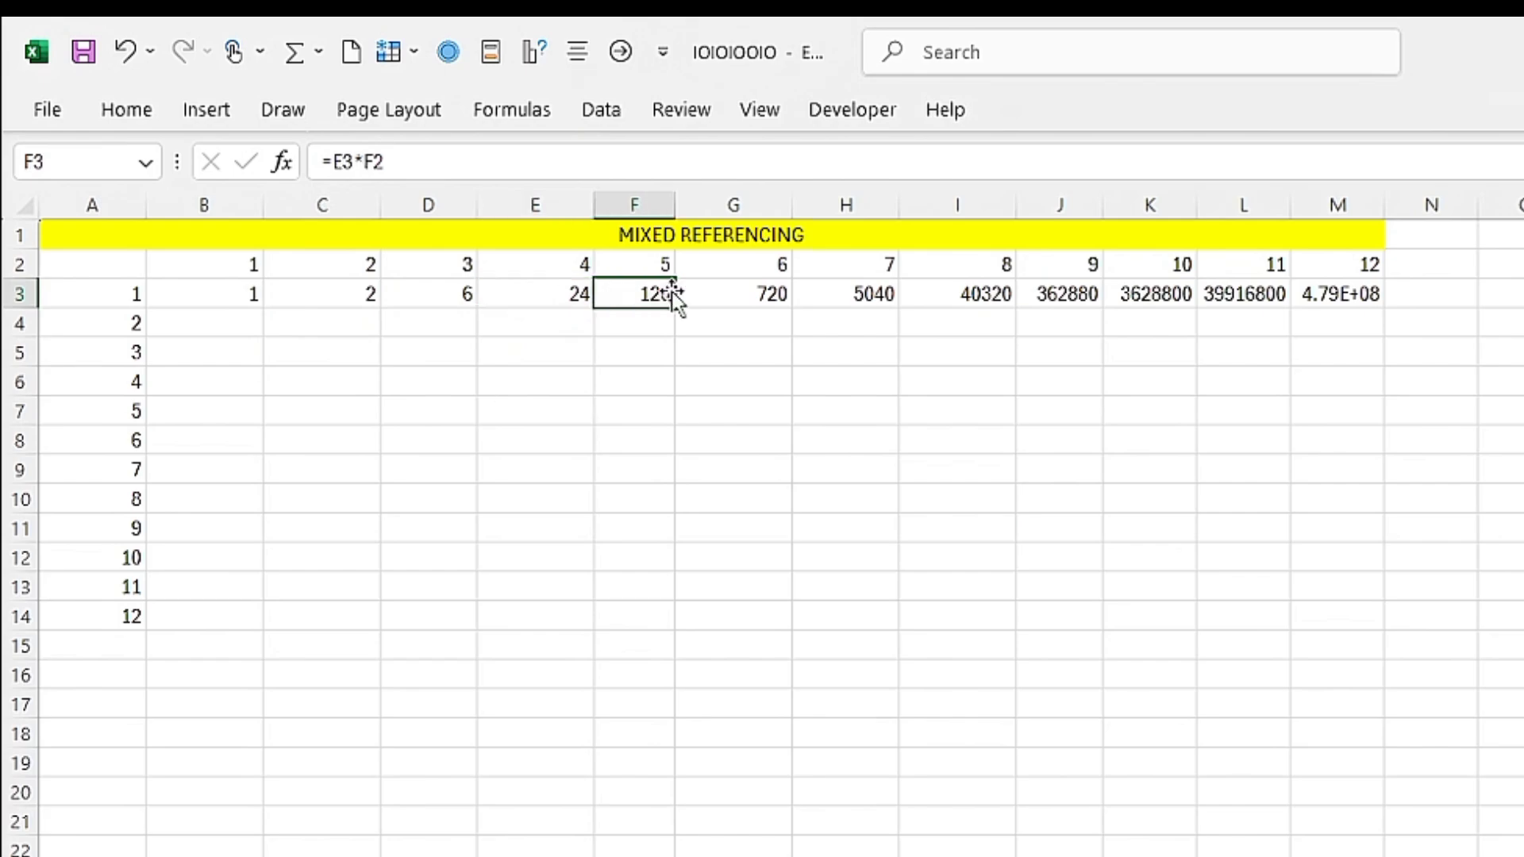
left_click(718, 297)
left_click(837, 297)
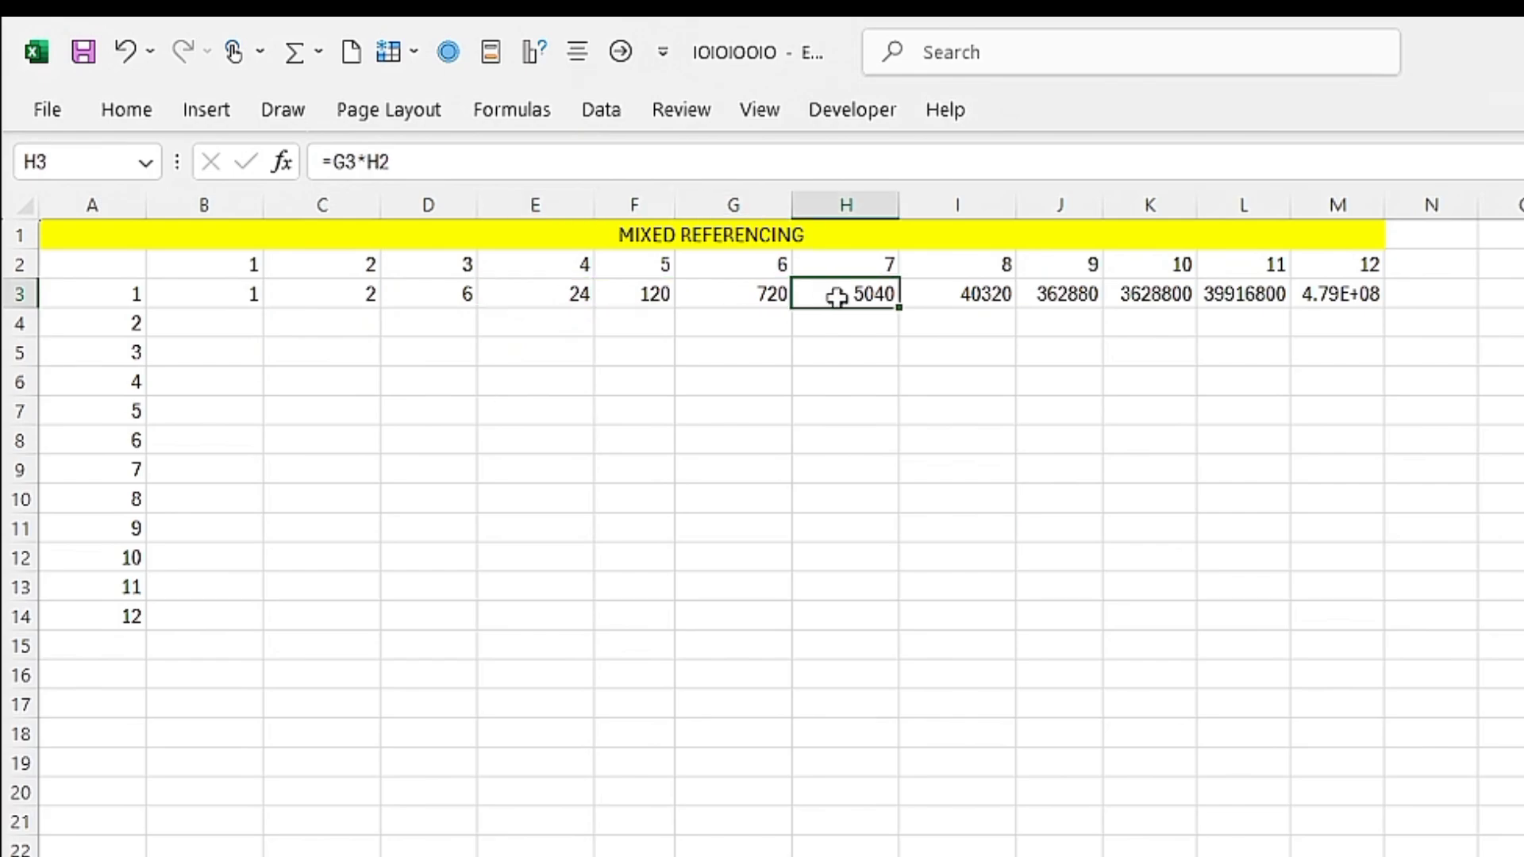
left_click(943, 296)
left_click(1056, 297)
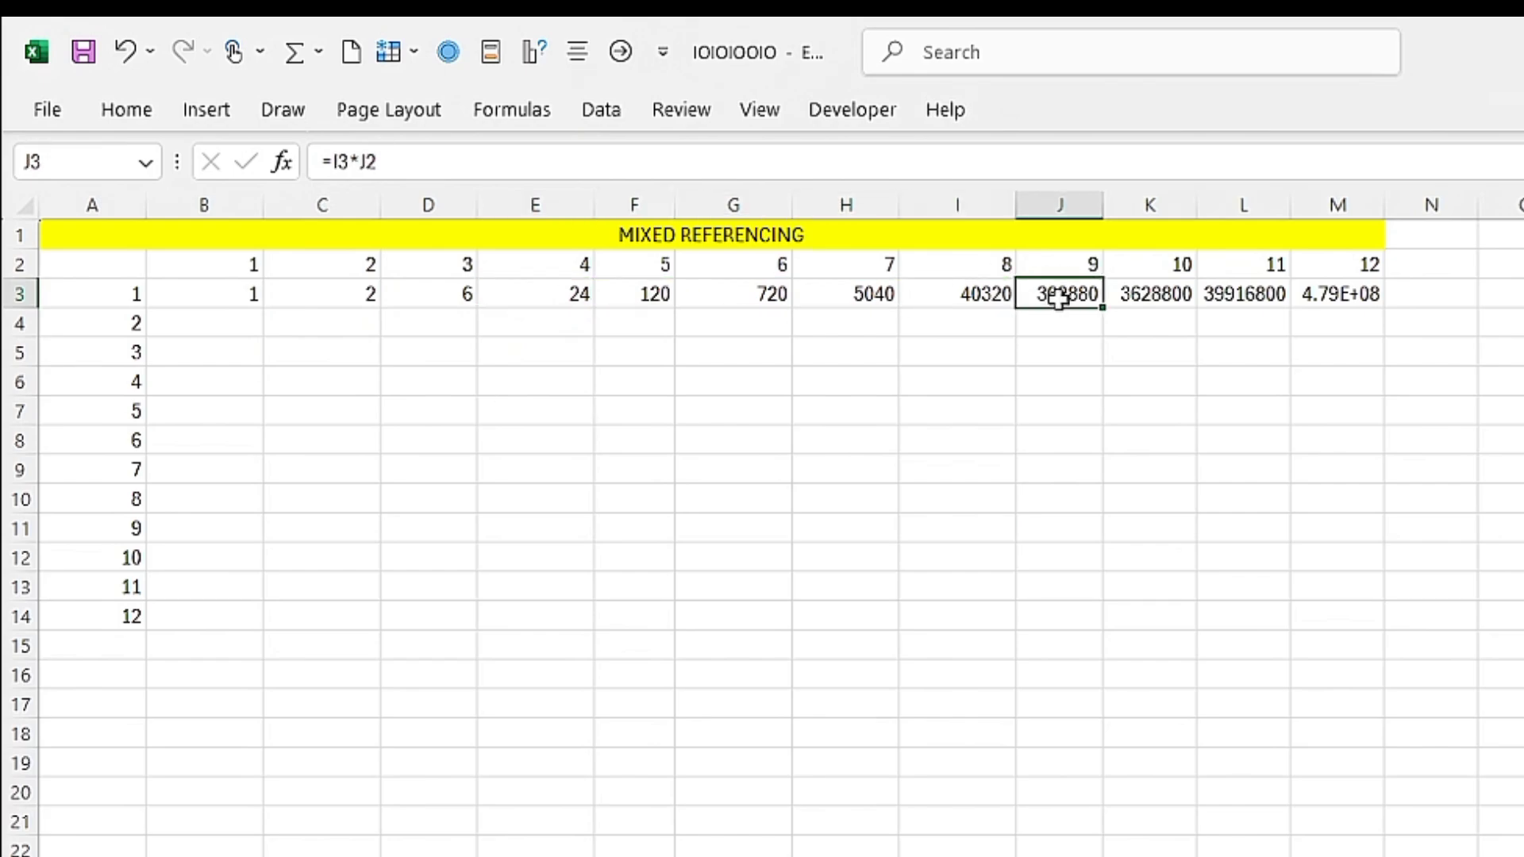
Step: Fill the B3 formula =$A3*B2 across row 3 to M3 and check the references in H3
left_click(1133, 293)
left_click(172, 287)
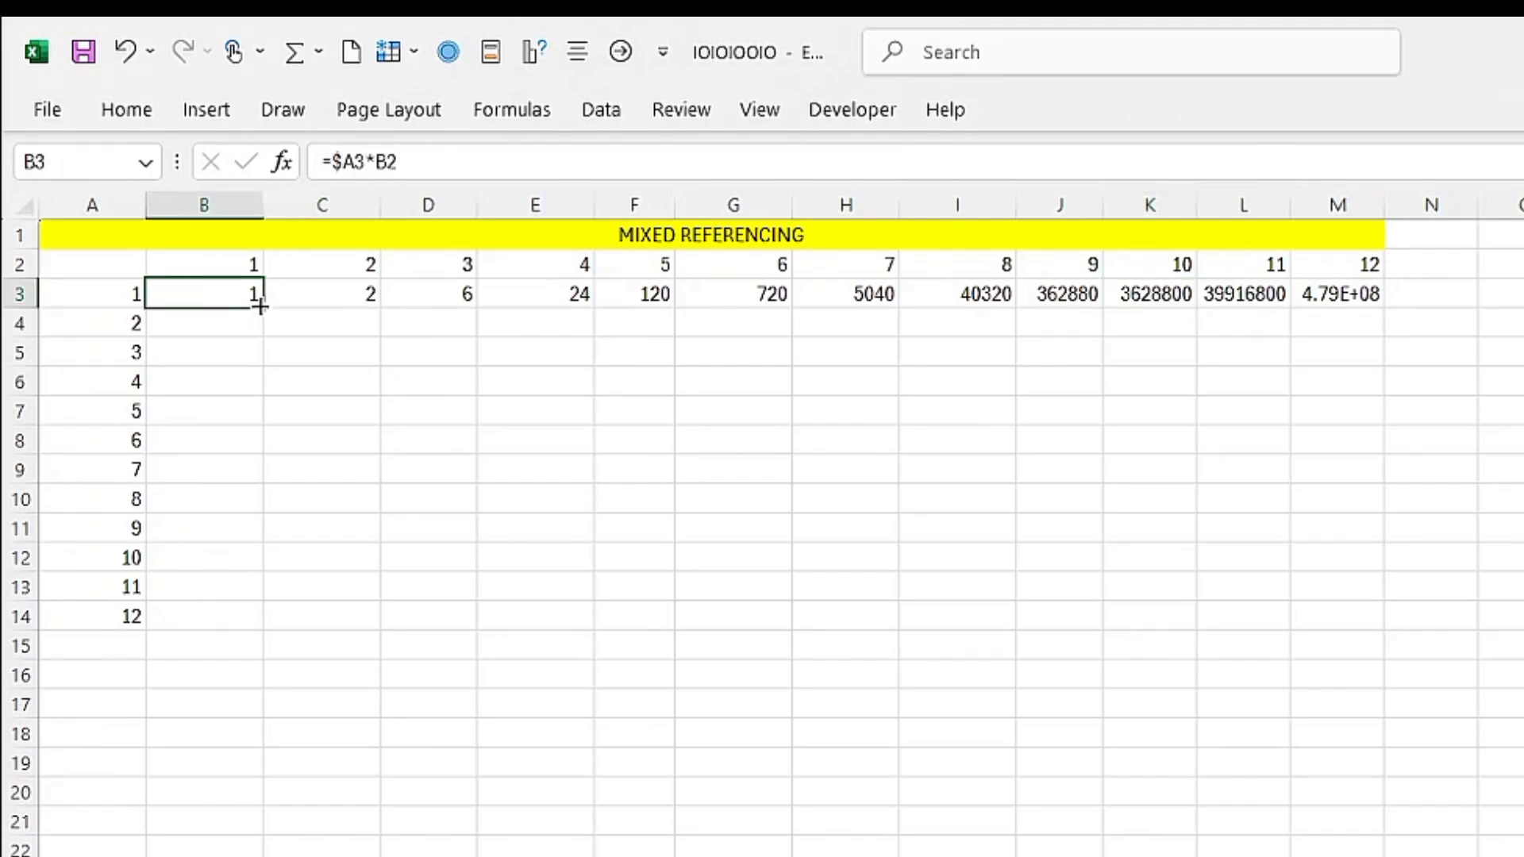
left_click_drag(261, 304, 1347, 297)
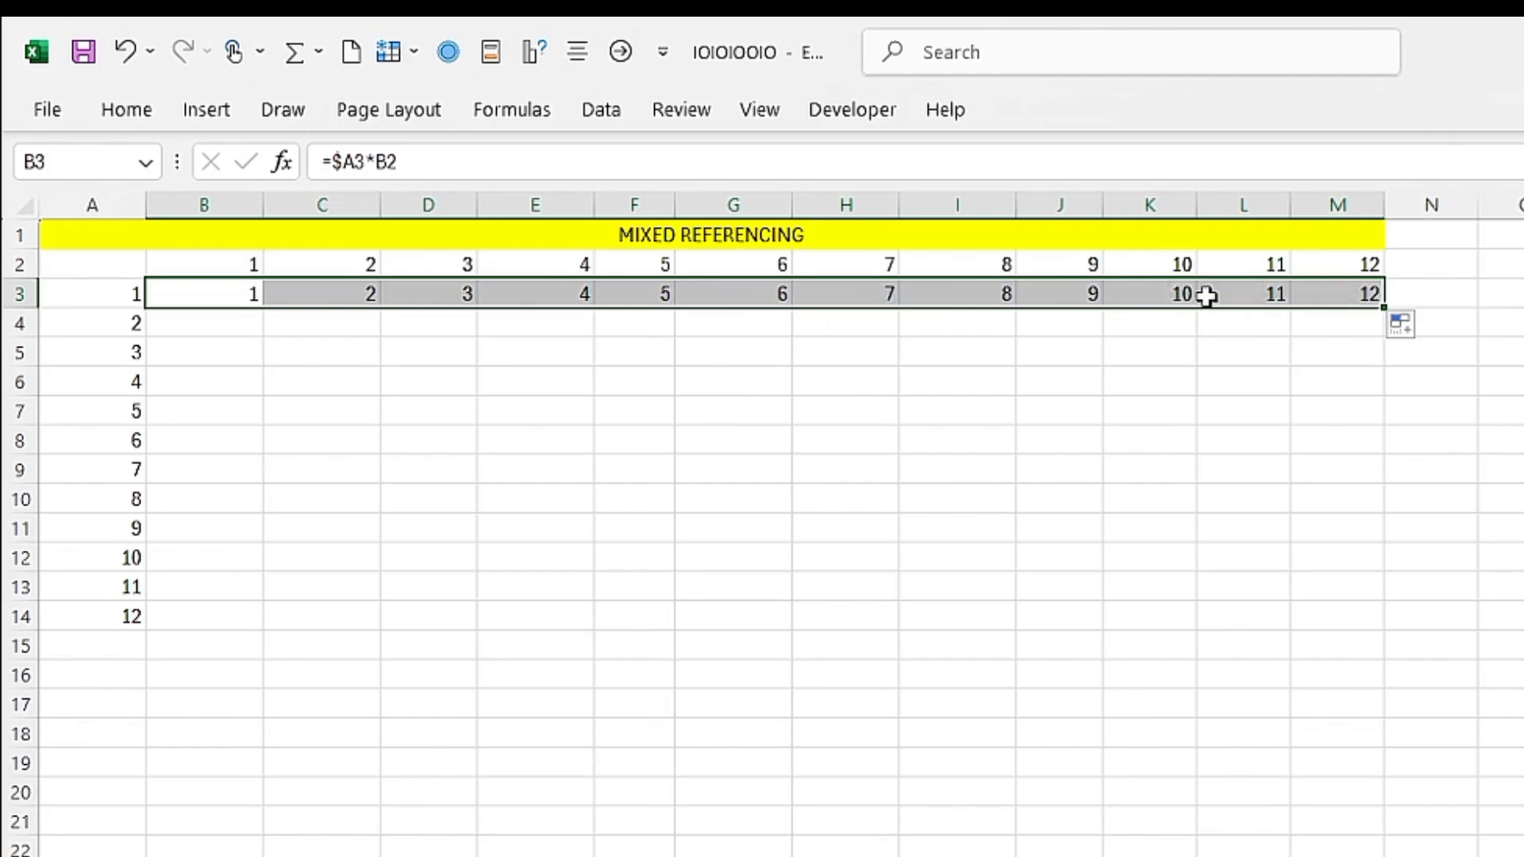
left_click(244, 295)
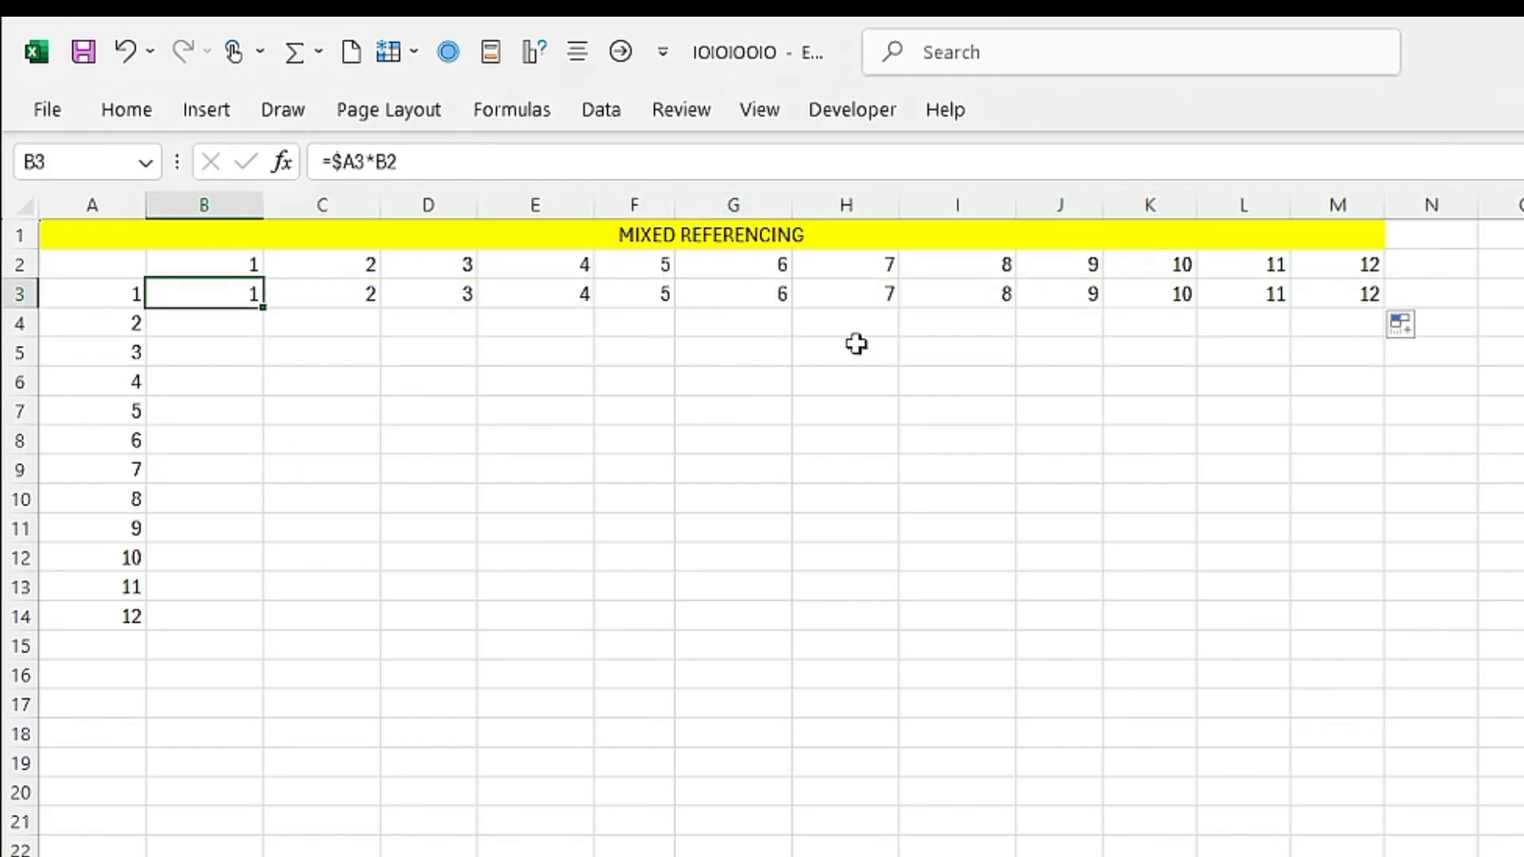
left_click(853, 293)
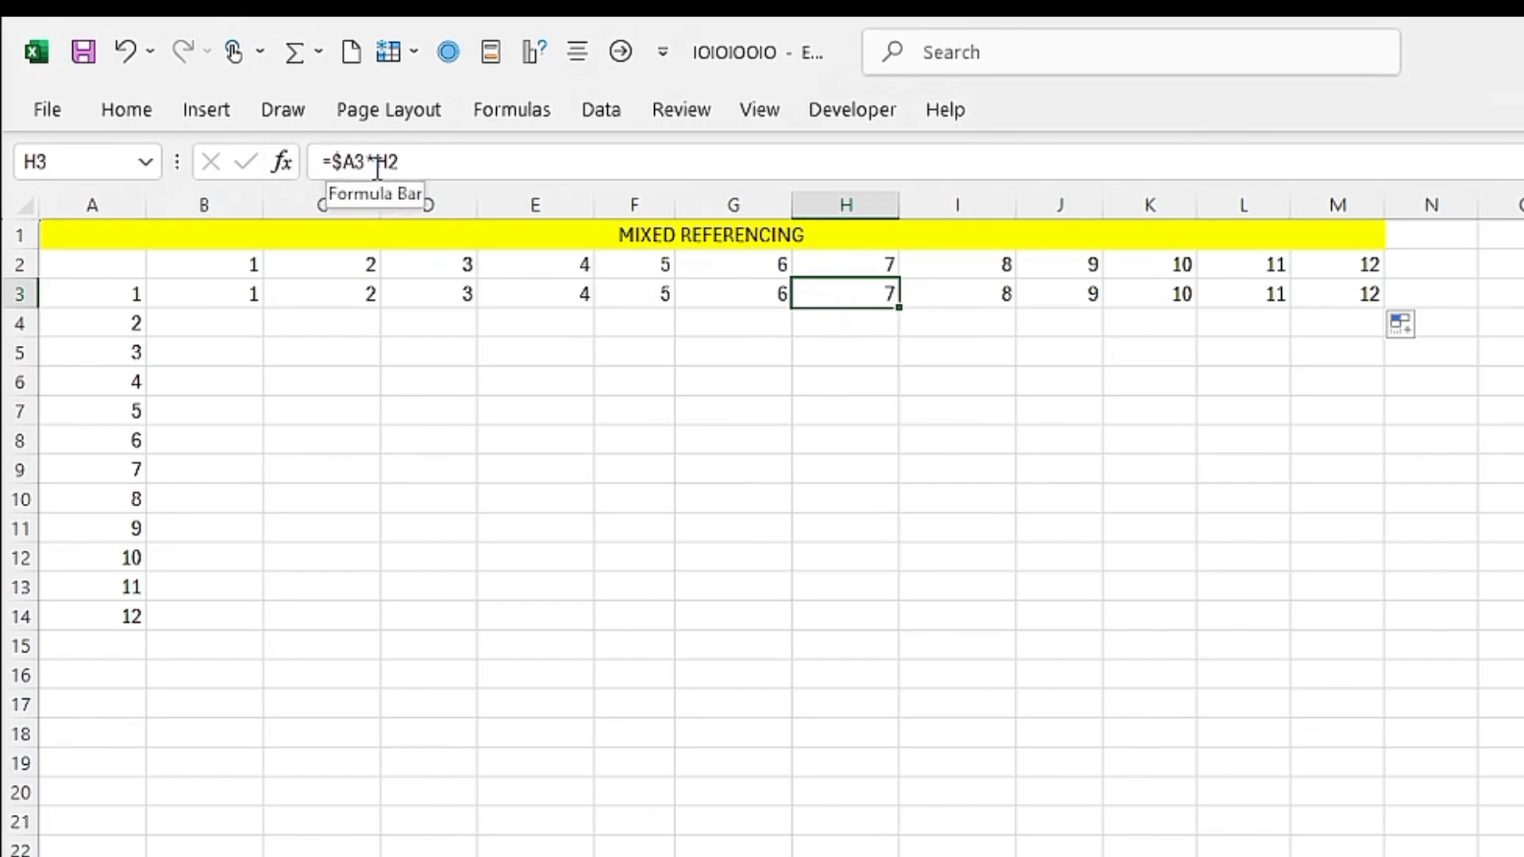
Step: Lock the row of the second reference in B3 so the formula reads =$A3*B$2, and fill it down to B14
left_click(185, 312)
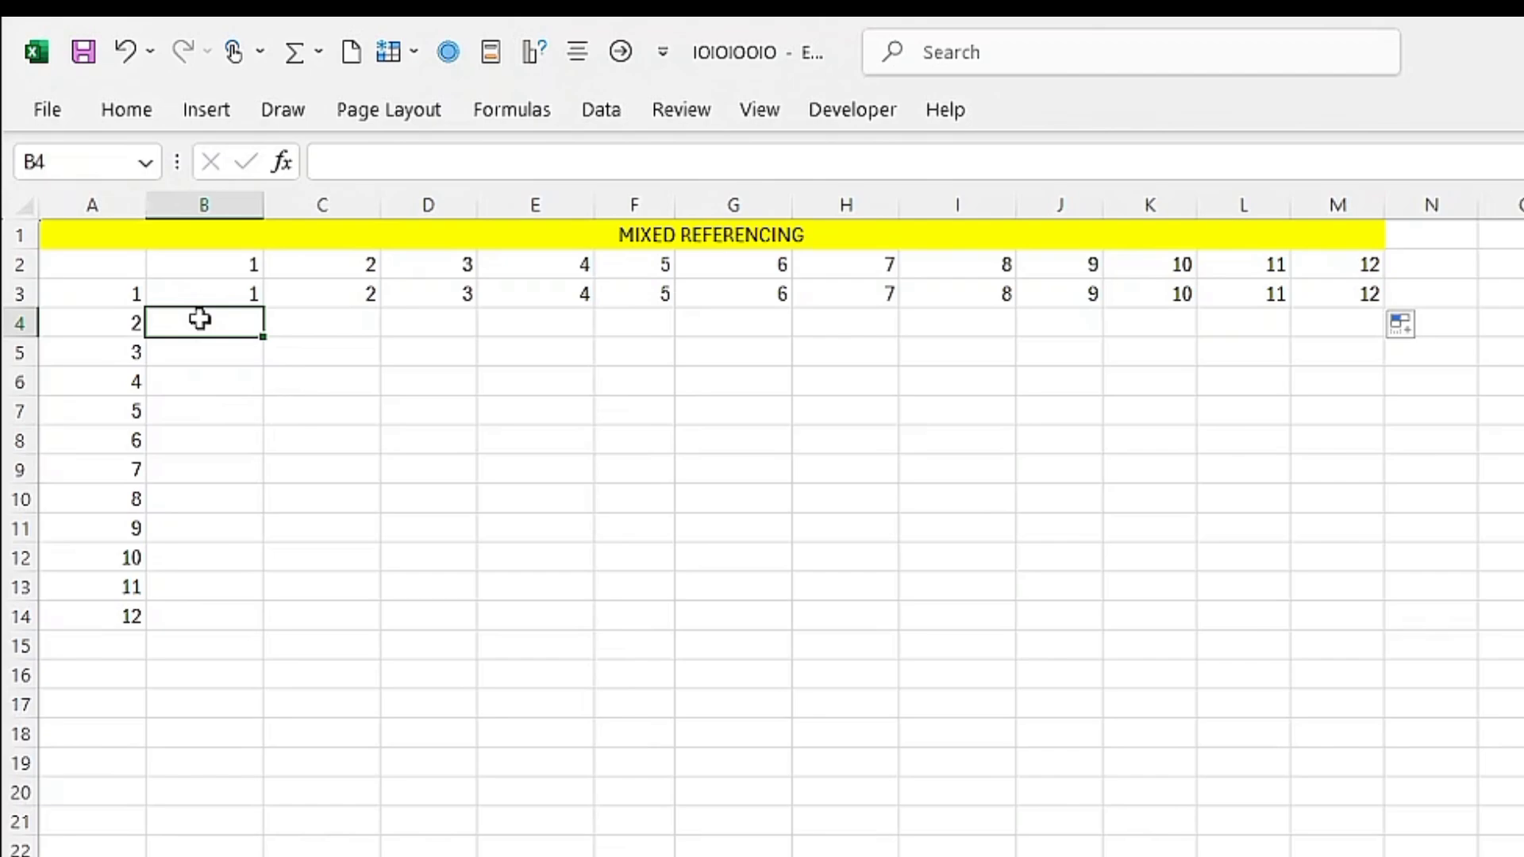
left_click(212, 295)
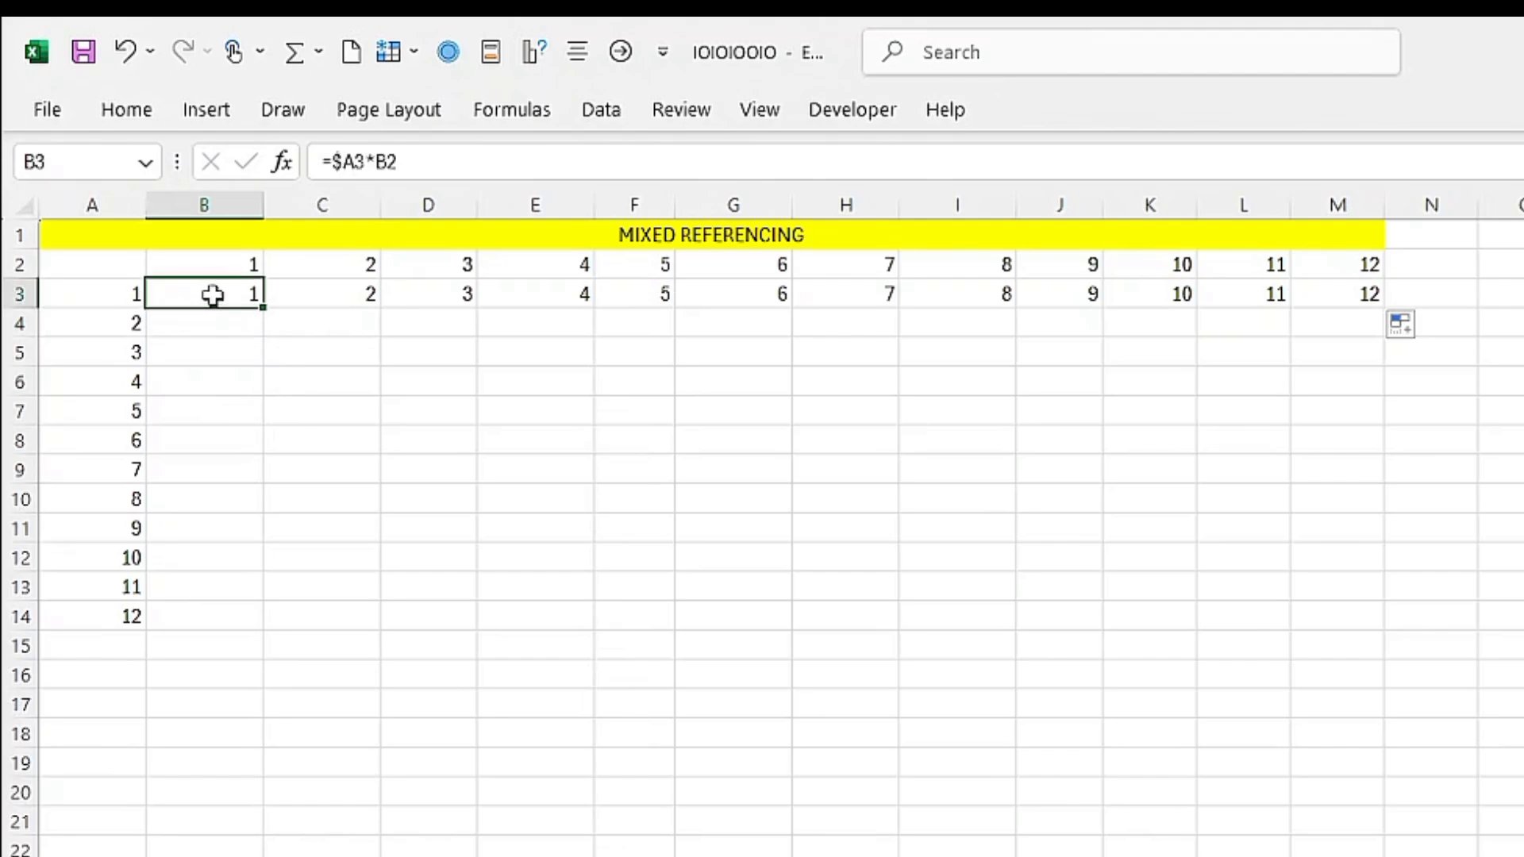
left_click(387, 161)
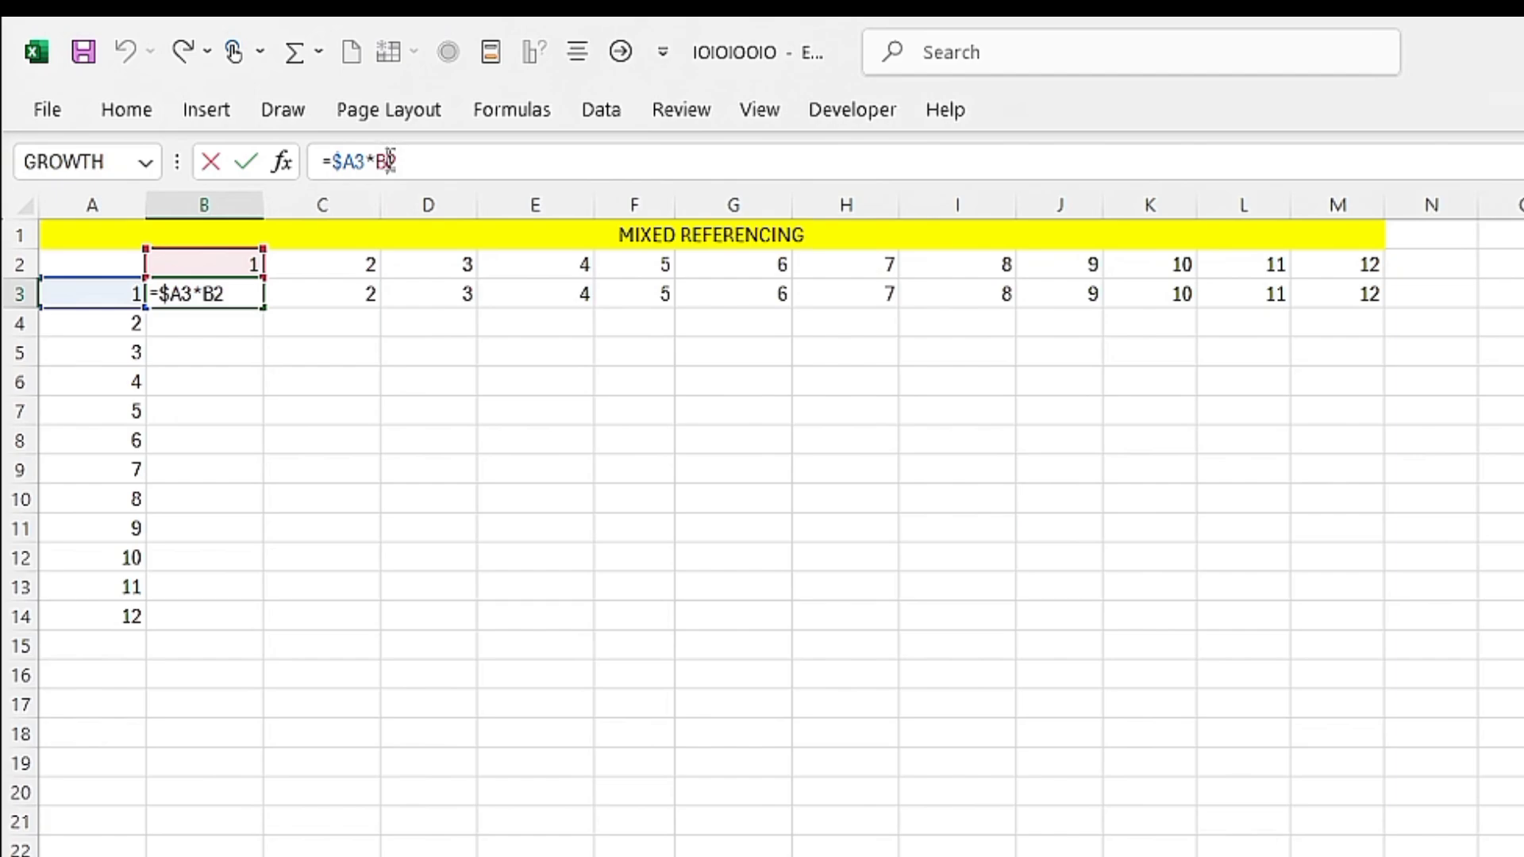
type("$")
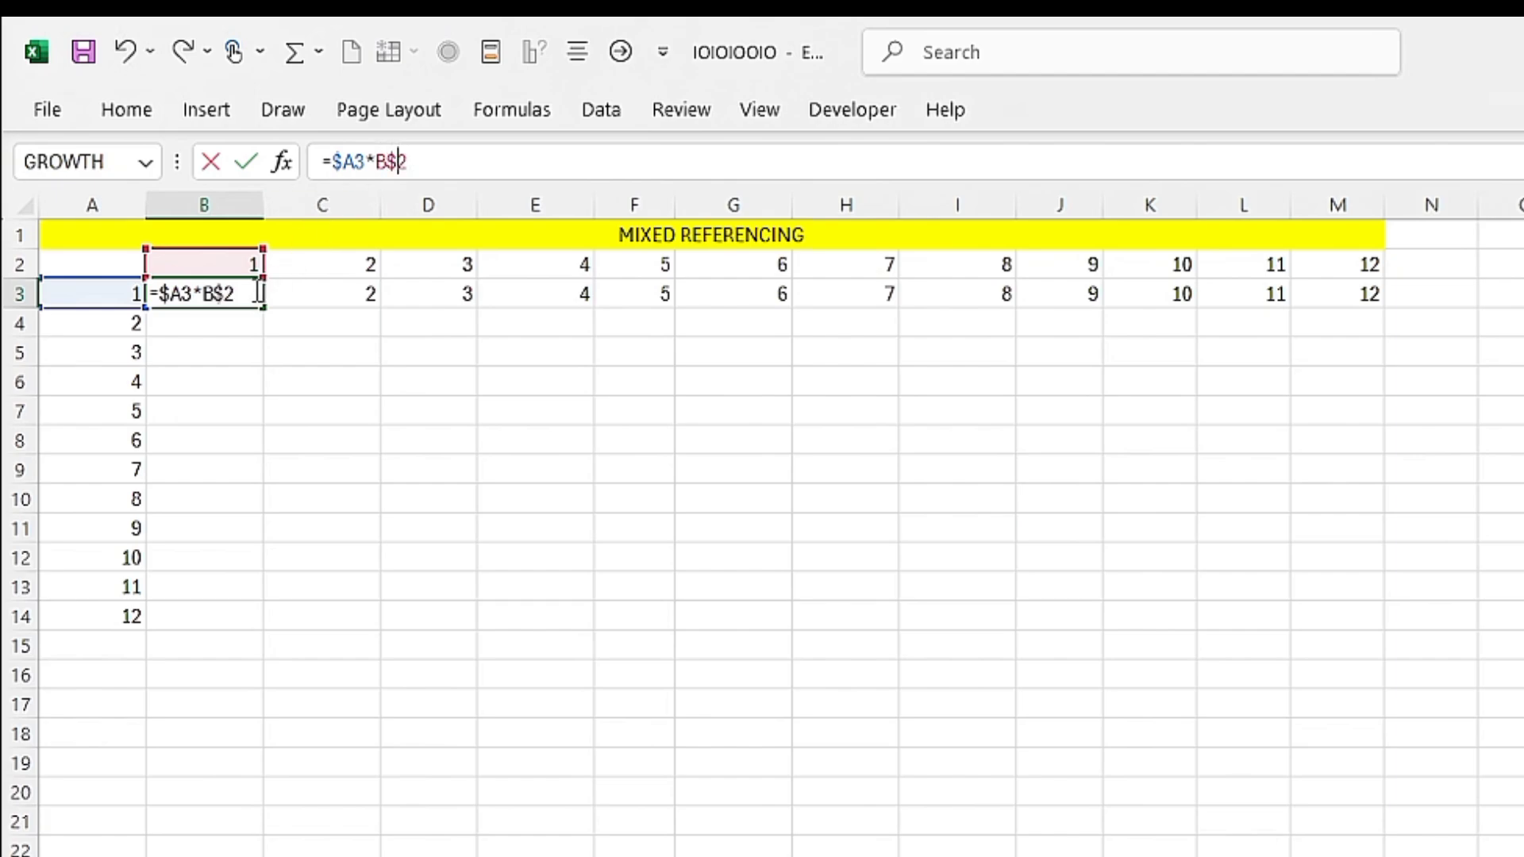
key("Return")
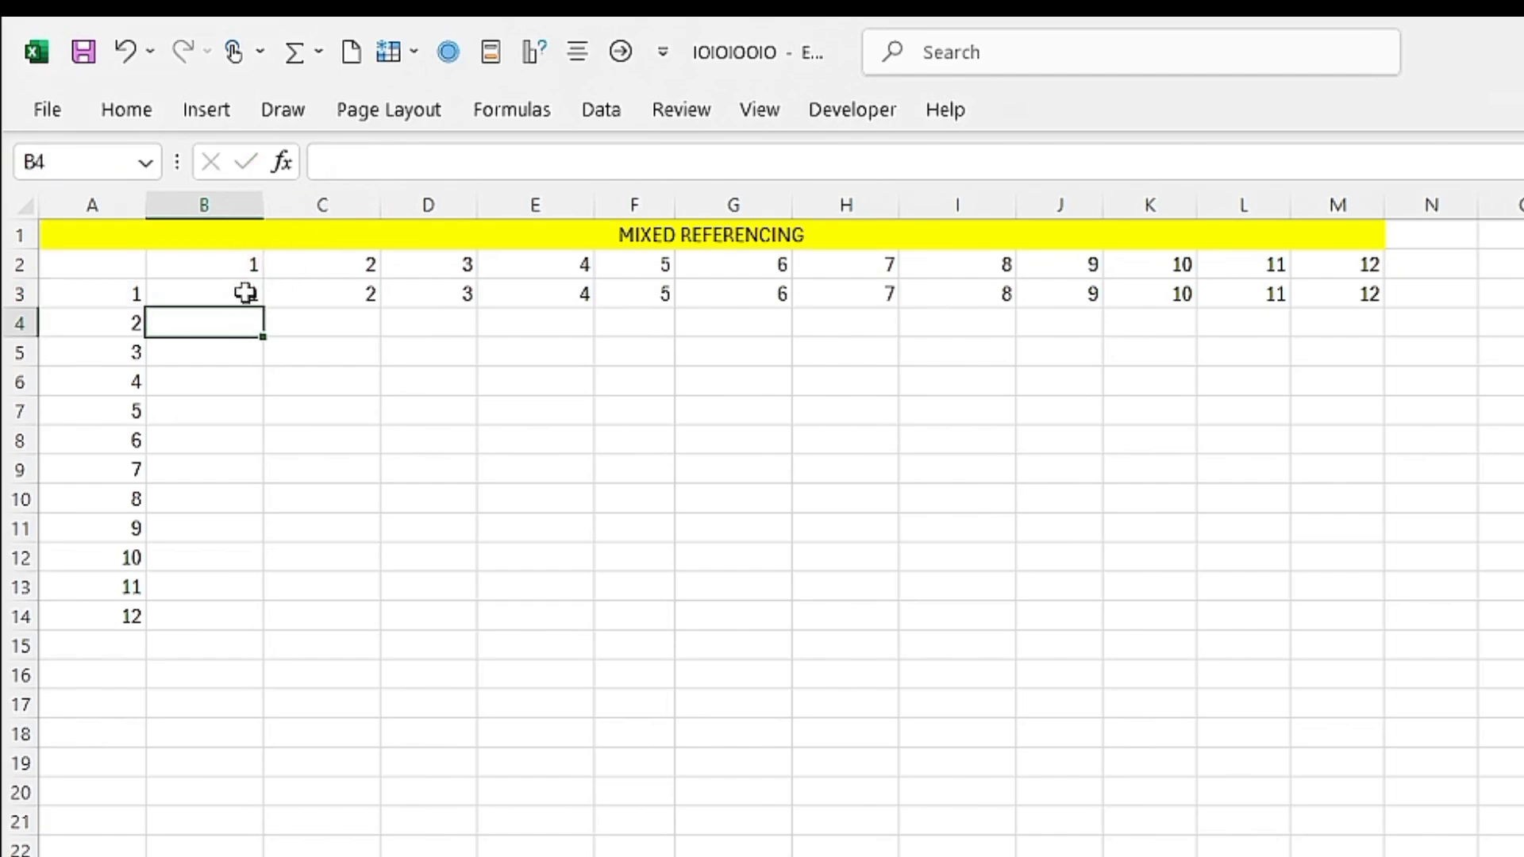
left_click(249, 295)
left_click_drag(259, 306, 232, 620)
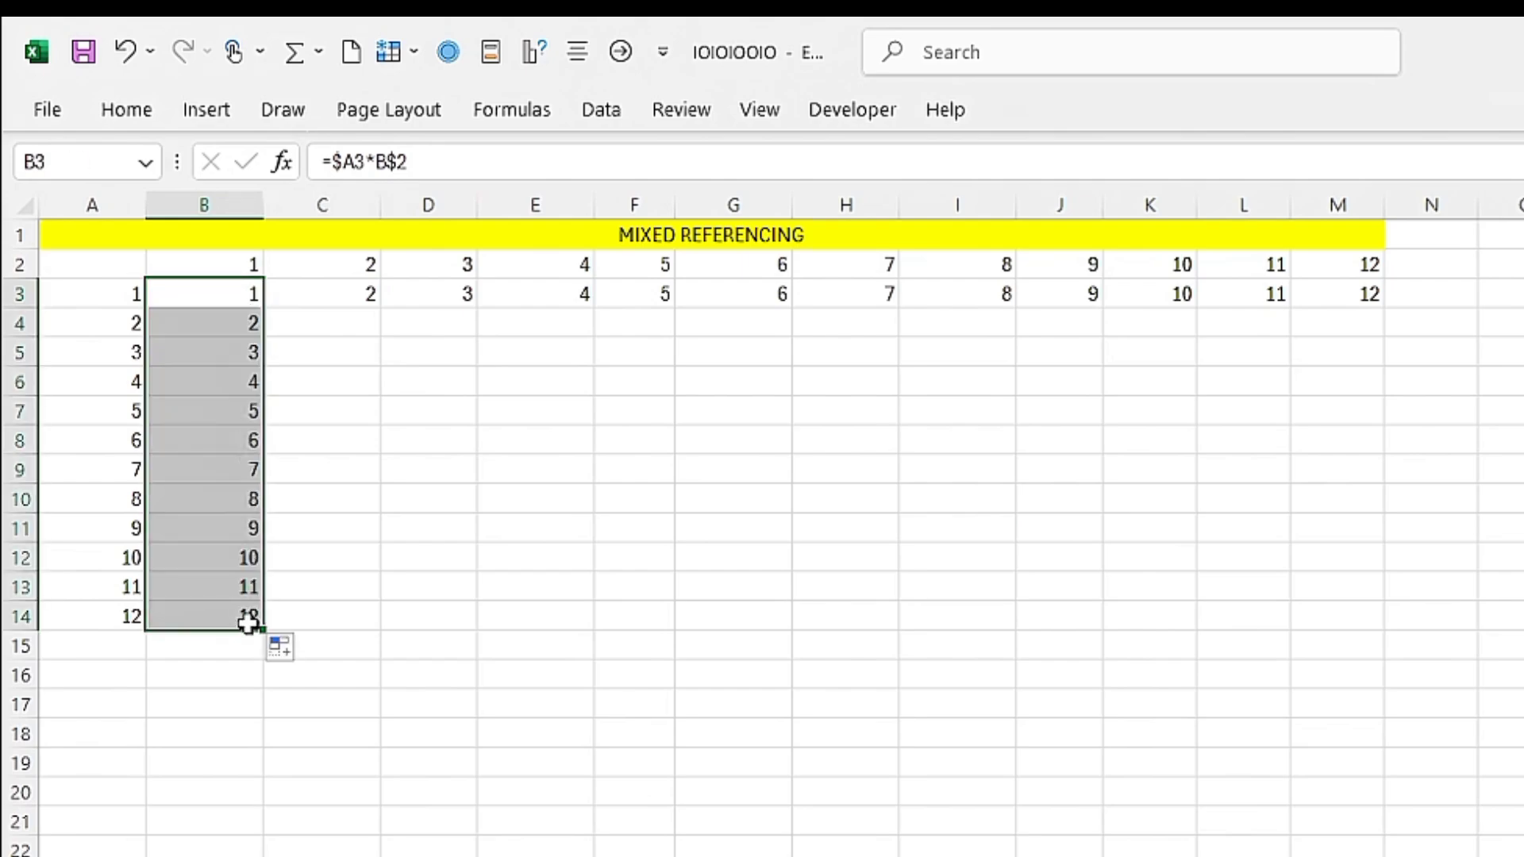
Step: Examine the formulas in column B between B4 and B14 to see which references change and which stay locked
left_click(229, 324)
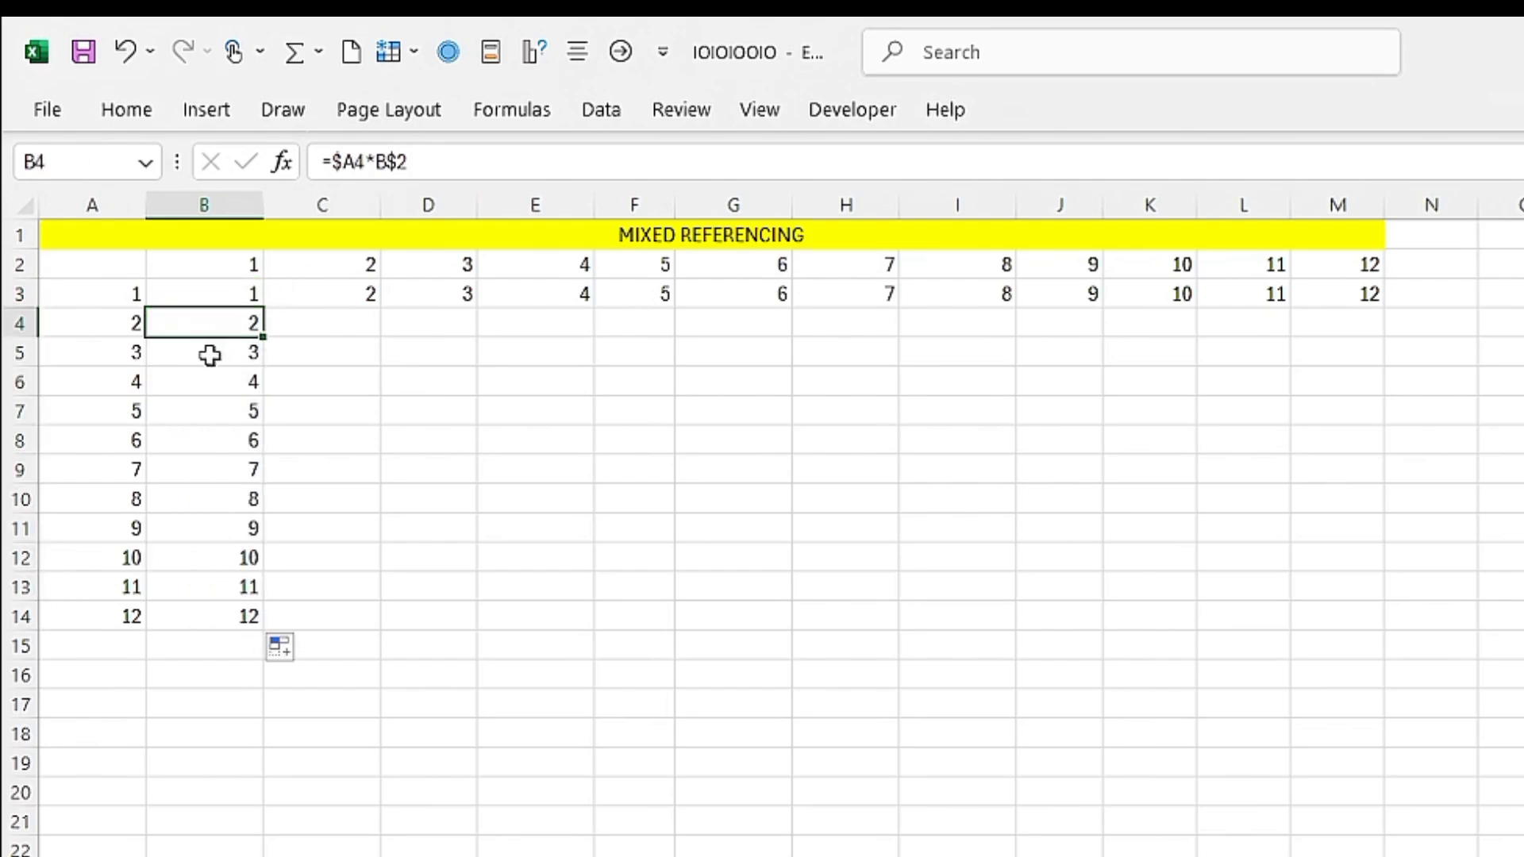
left_click(210, 356)
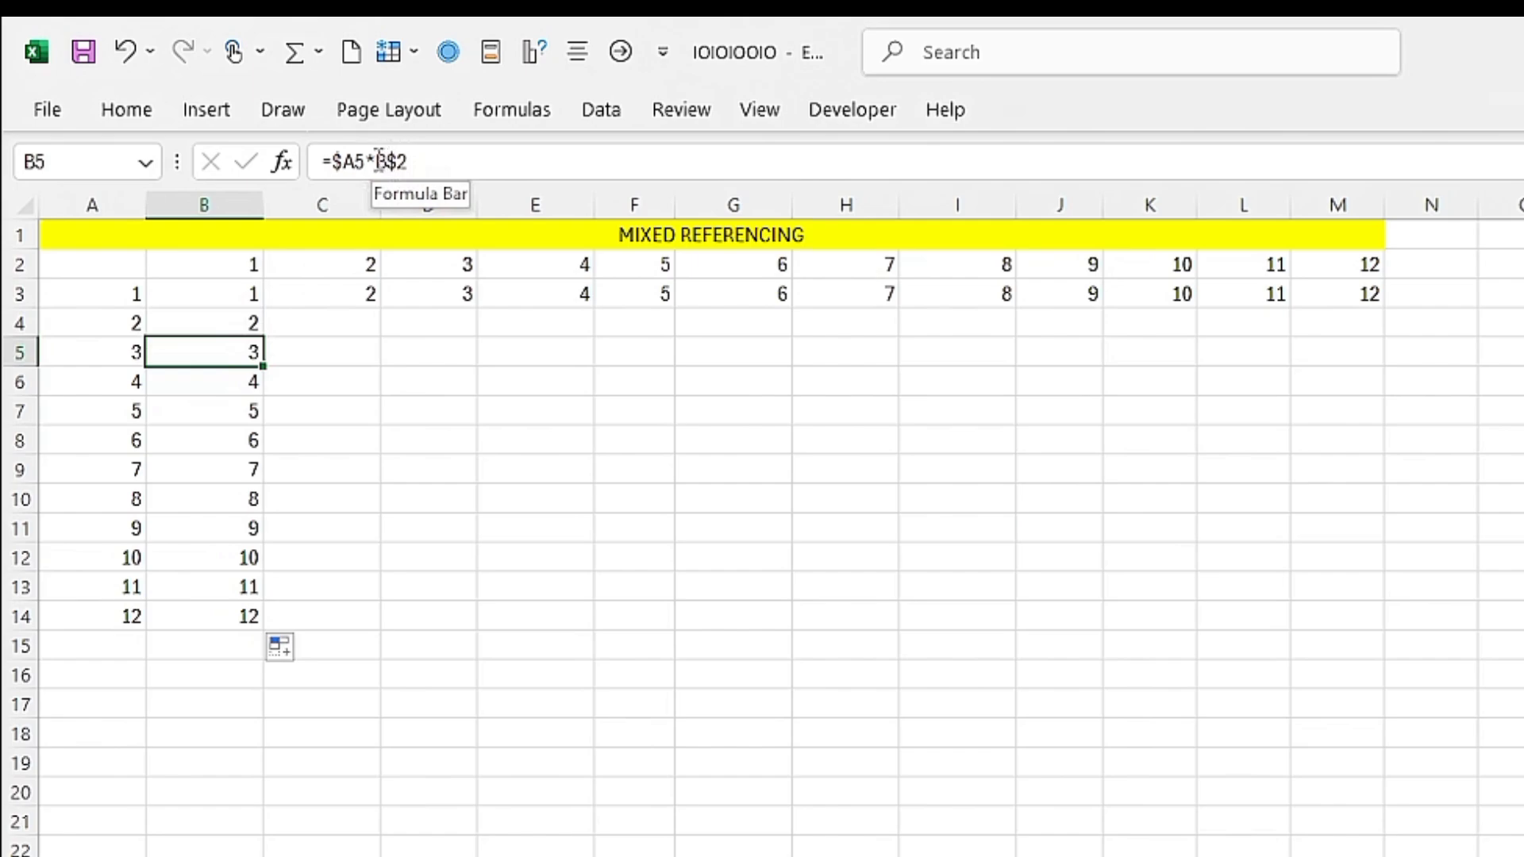
left_click(215, 409)
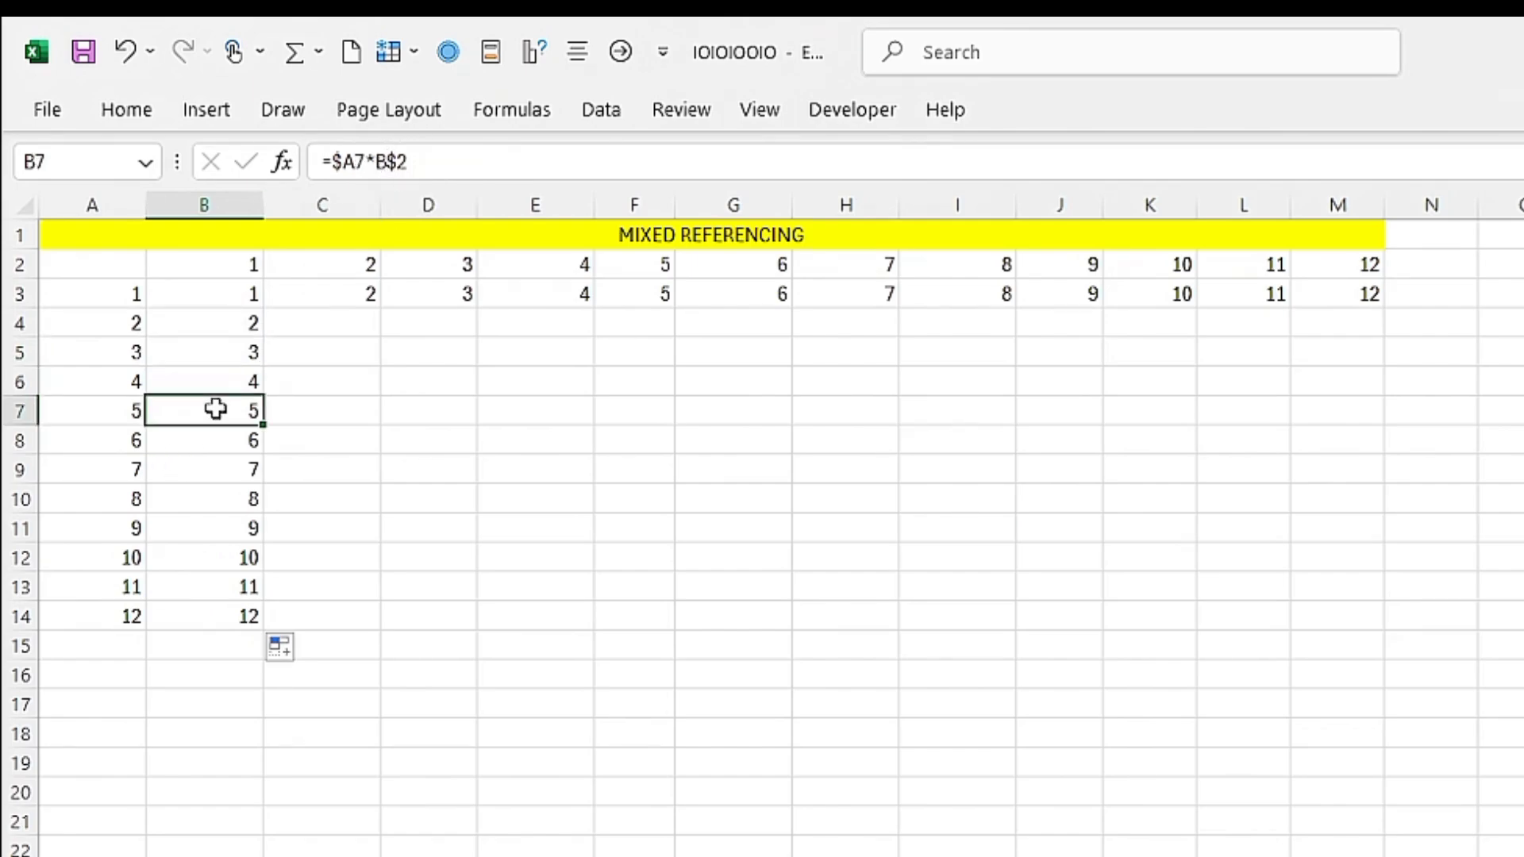
left_click(216, 446)
left_click(215, 493)
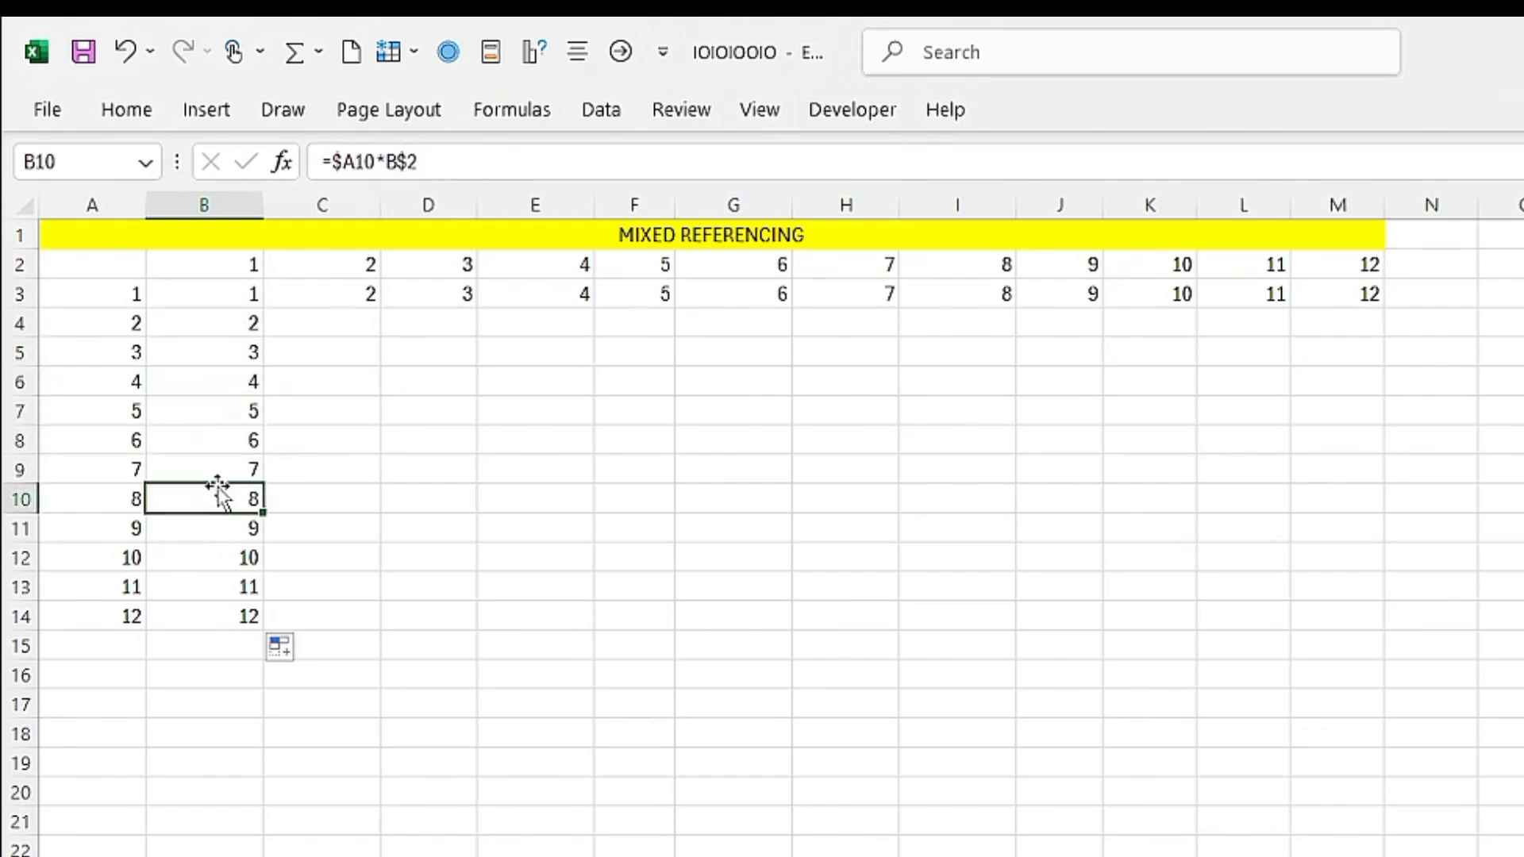
left_click(200, 612)
left_click(229, 533)
left_click(250, 450)
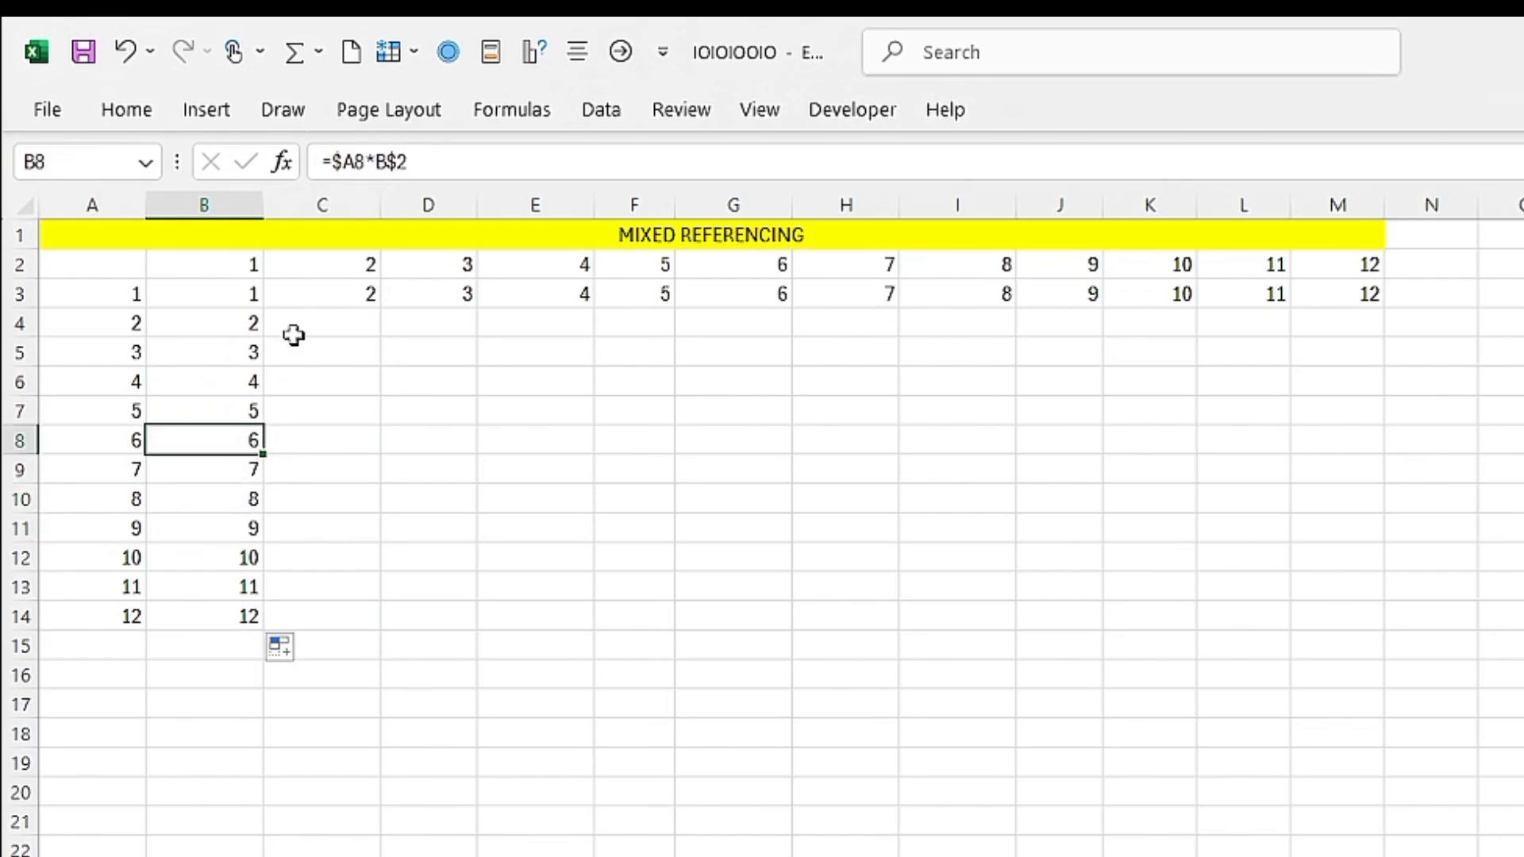
left_click(252, 327)
left_click(235, 351)
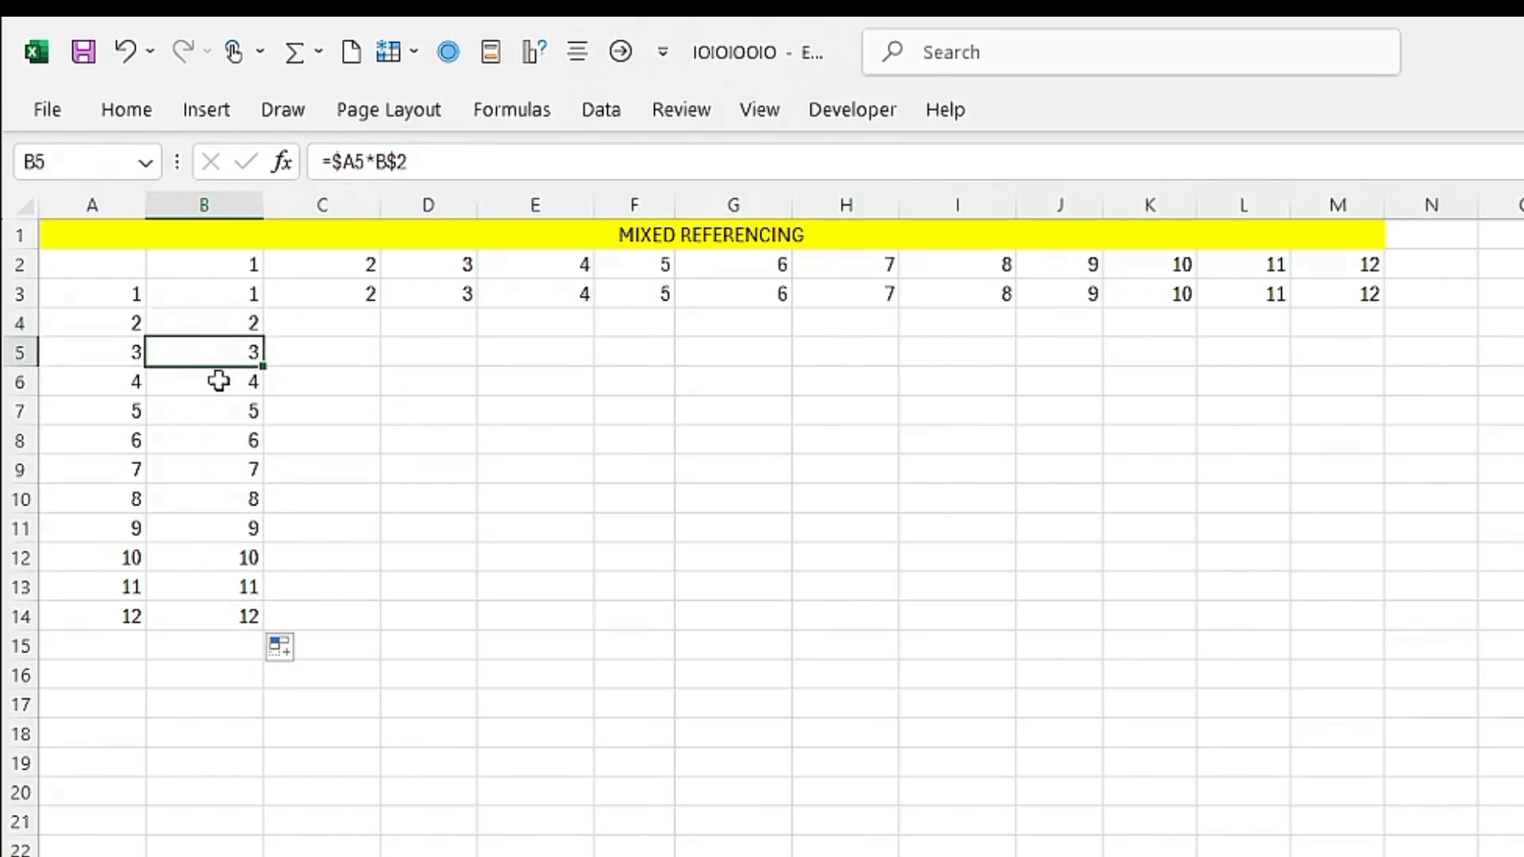
left_click(222, 379)
double_click(221, 380)
key("Return")
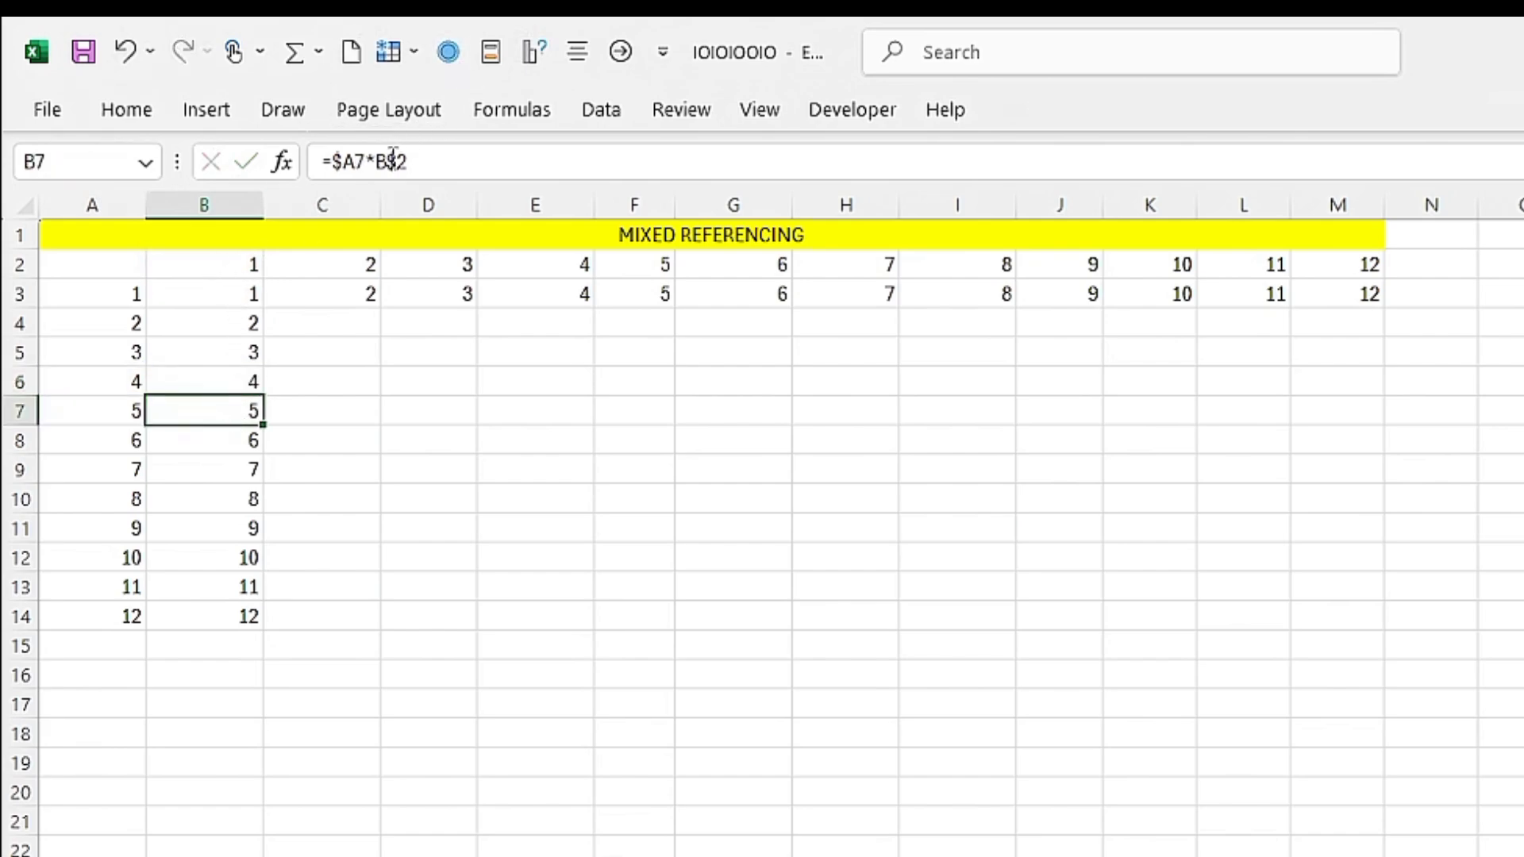
Step: Fill the B3 formula down to B14 and across to M14 to complete the multiplication table
left_click(248, 295)
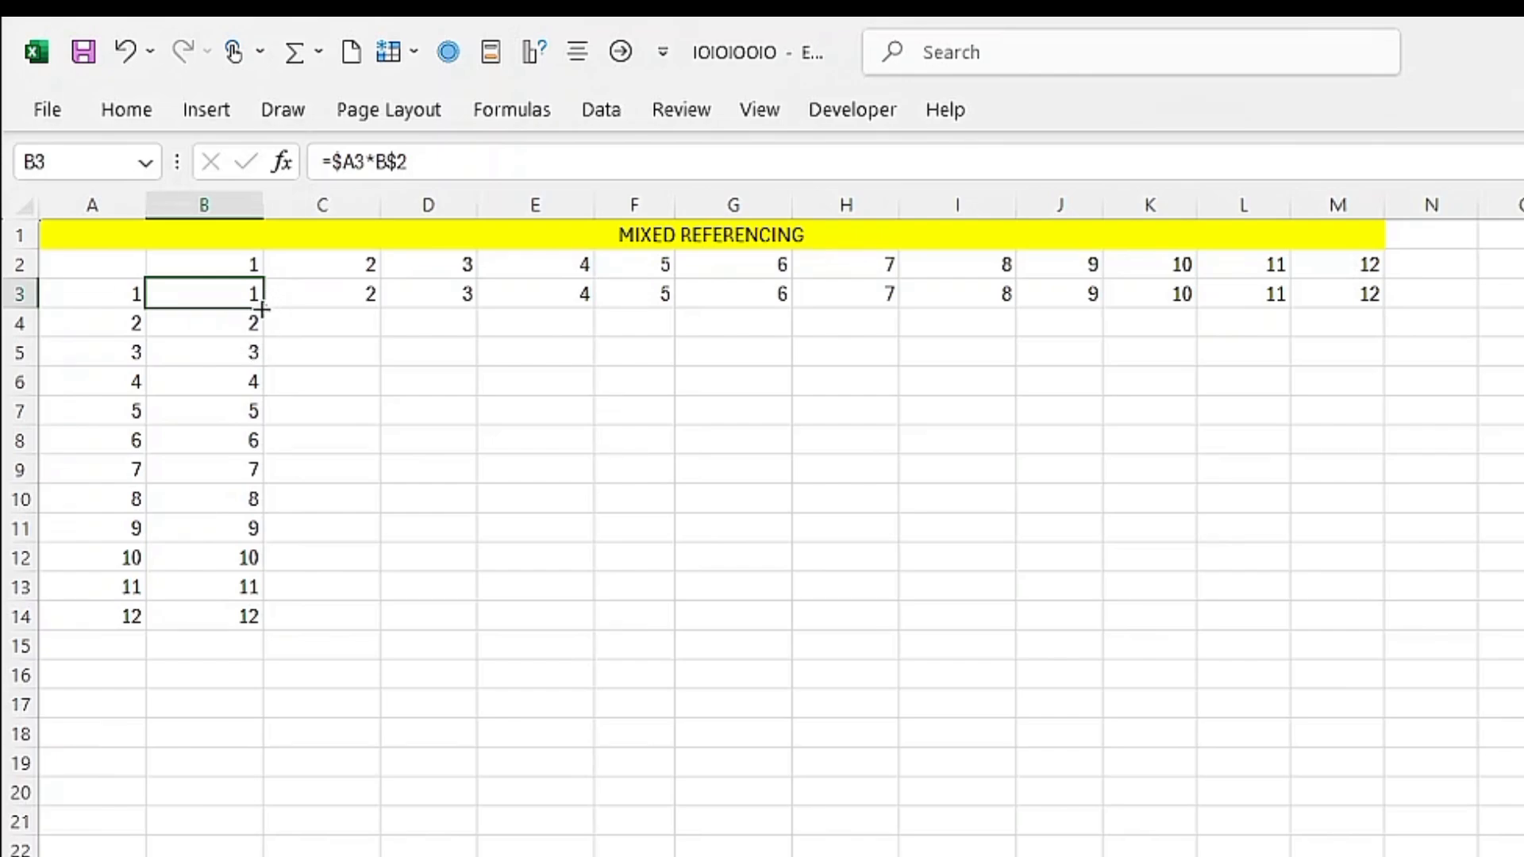
left_click_drag(261, 309, 219, 565)
mouse_move(228, 622)
left_mouse_down()
mouse_move(1051, 555)
mouse_move(1311, 546)
mouse_move(1347, 579)
left_mouse_up()
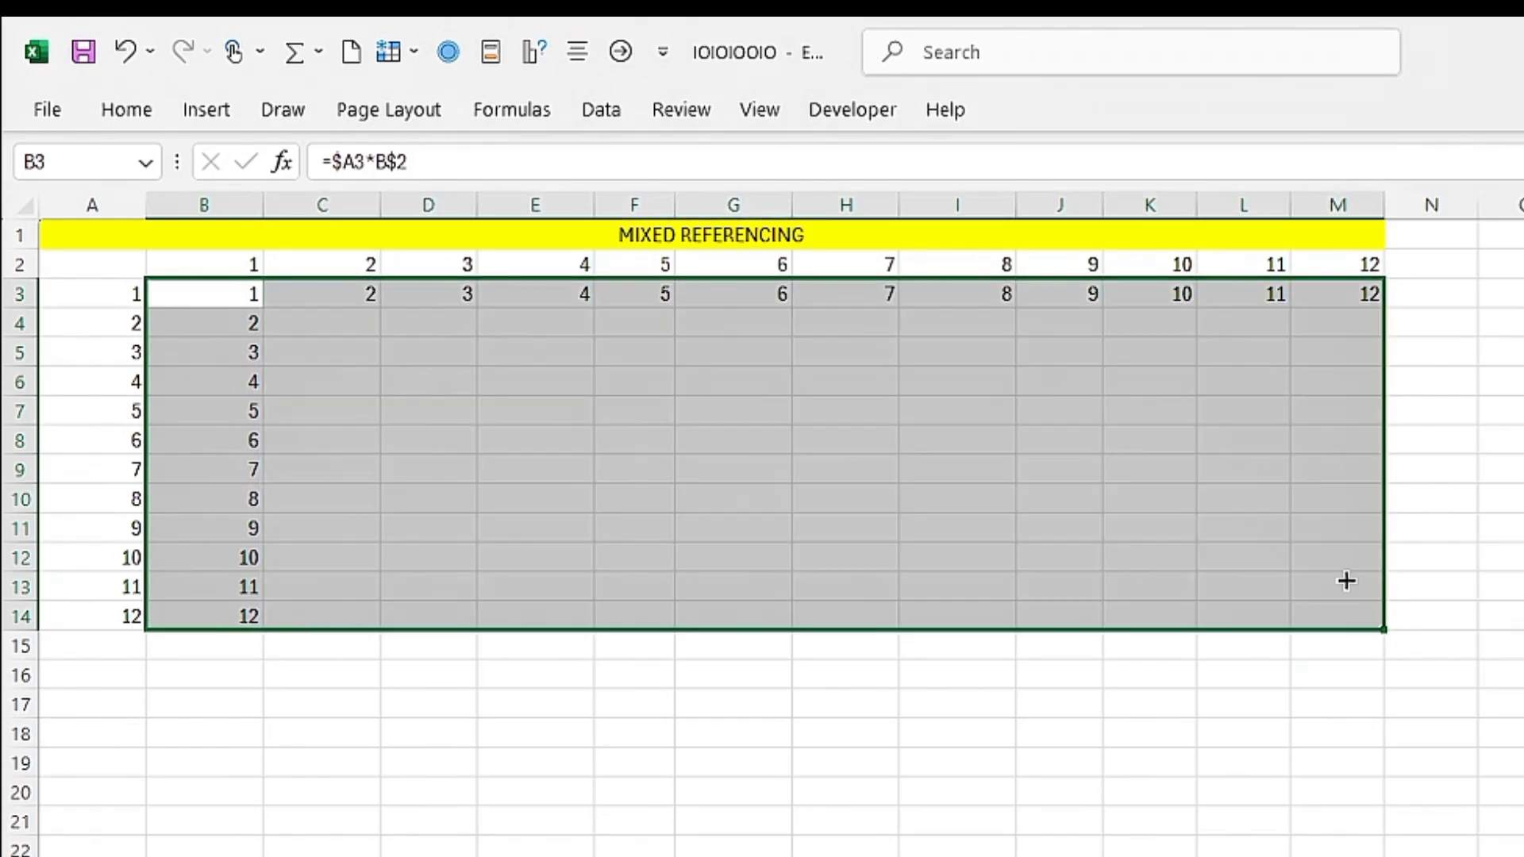